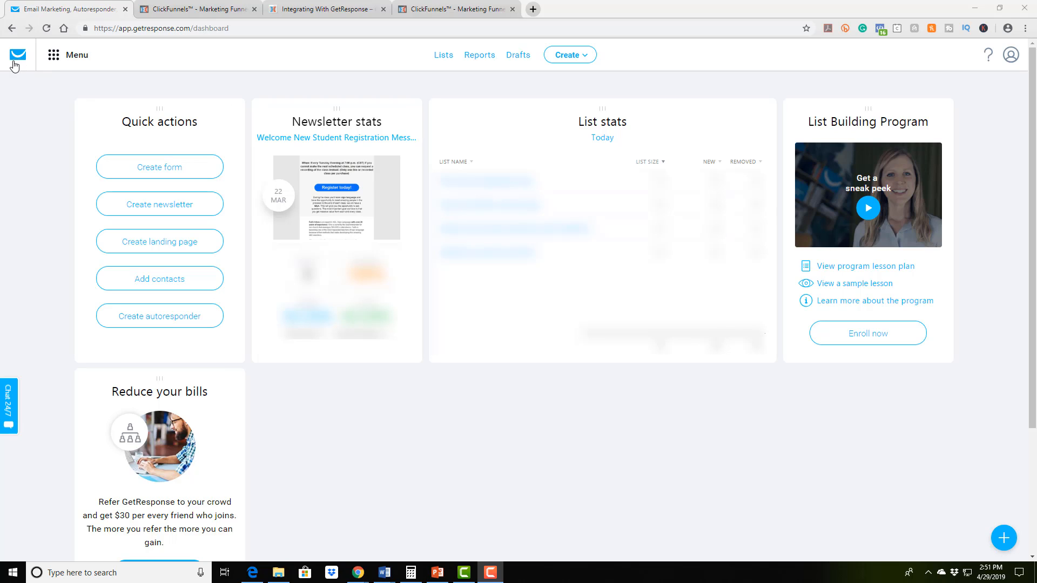
pyautogui.click(51, 64)
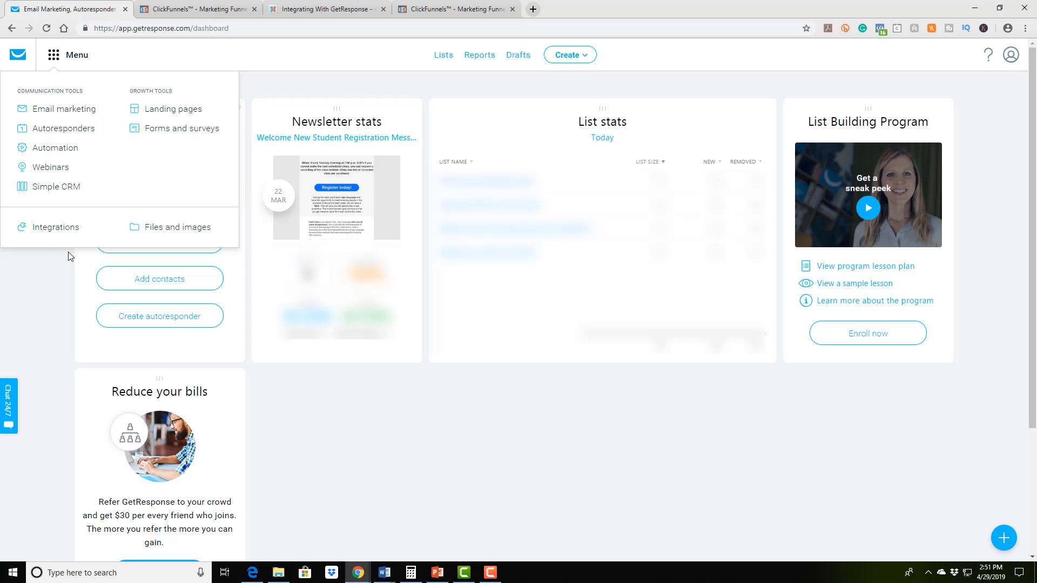
pyautogui.click(301, 64)
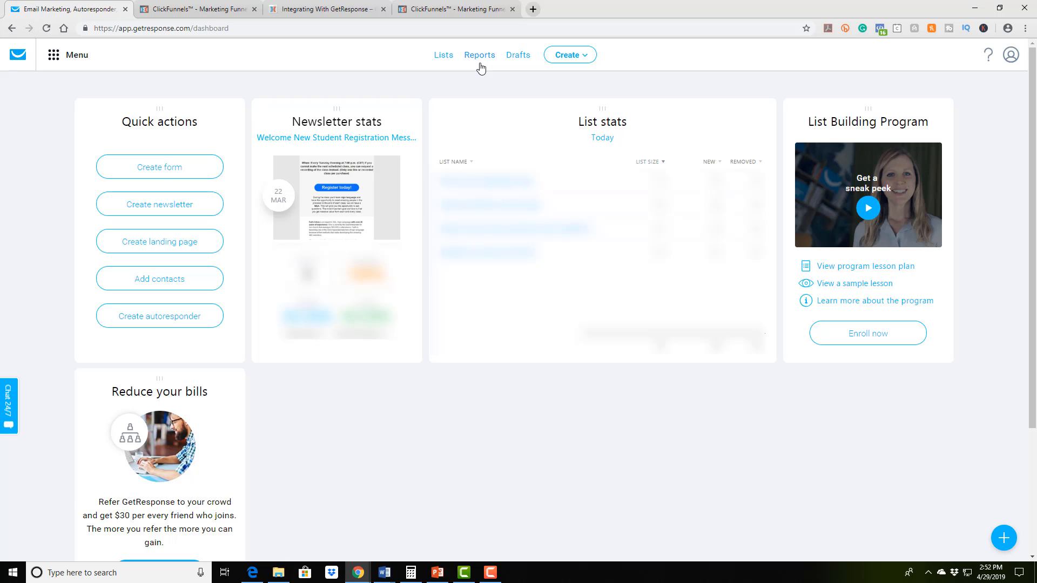
pyautogui.click(580, 61)
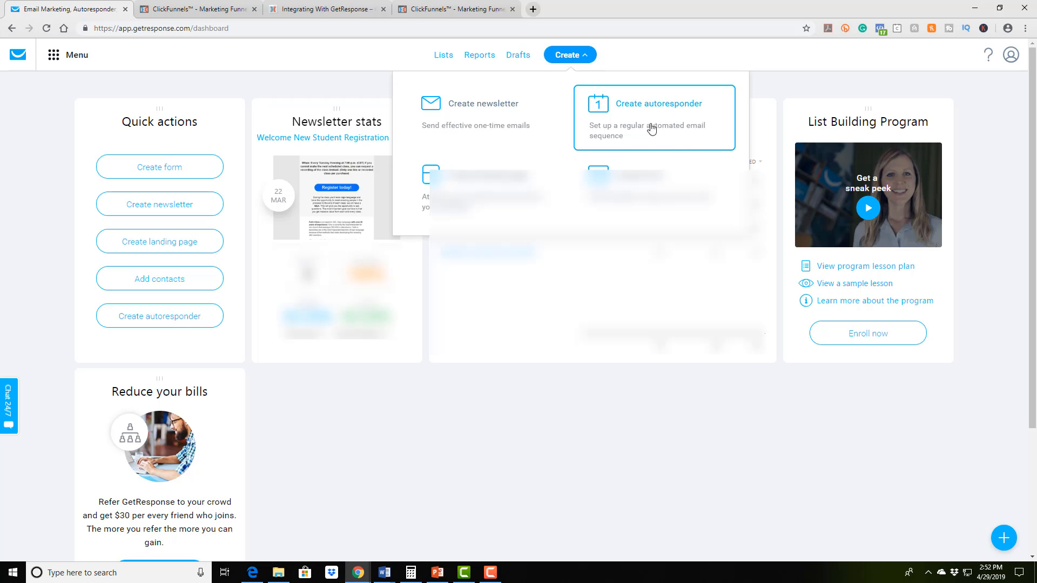
pyautogui.click(893, 72)
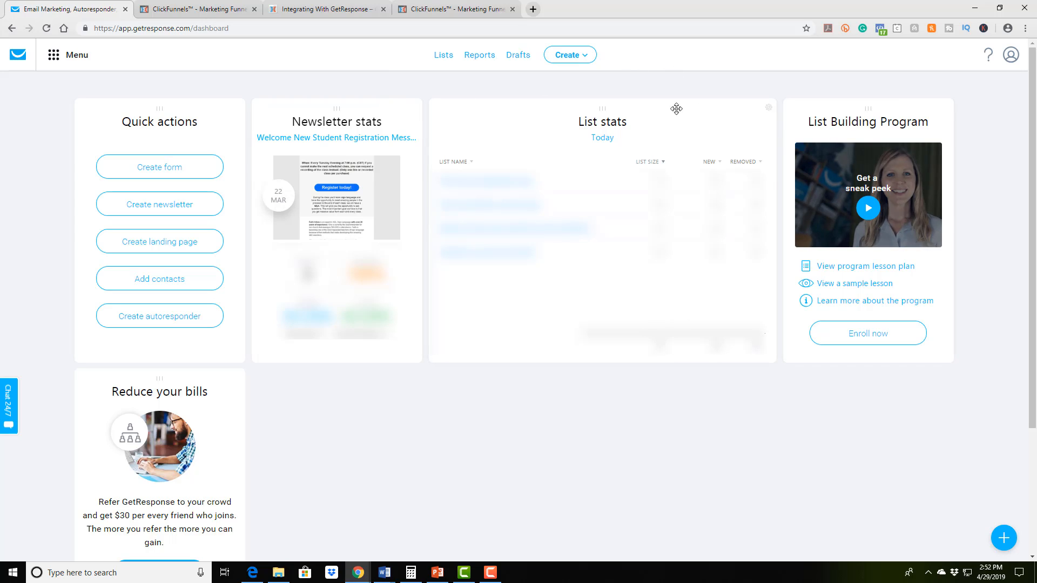
# Create a new form in the List Builder Wizard from the Hobby Drones template
pyautogui.click(582, 58)
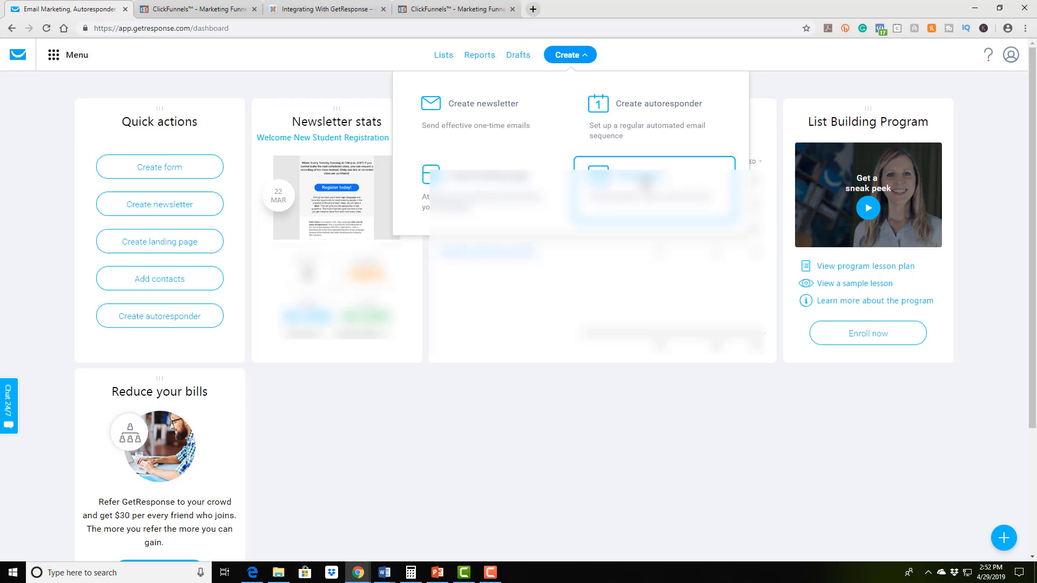
pyautogui.click(645, 183)
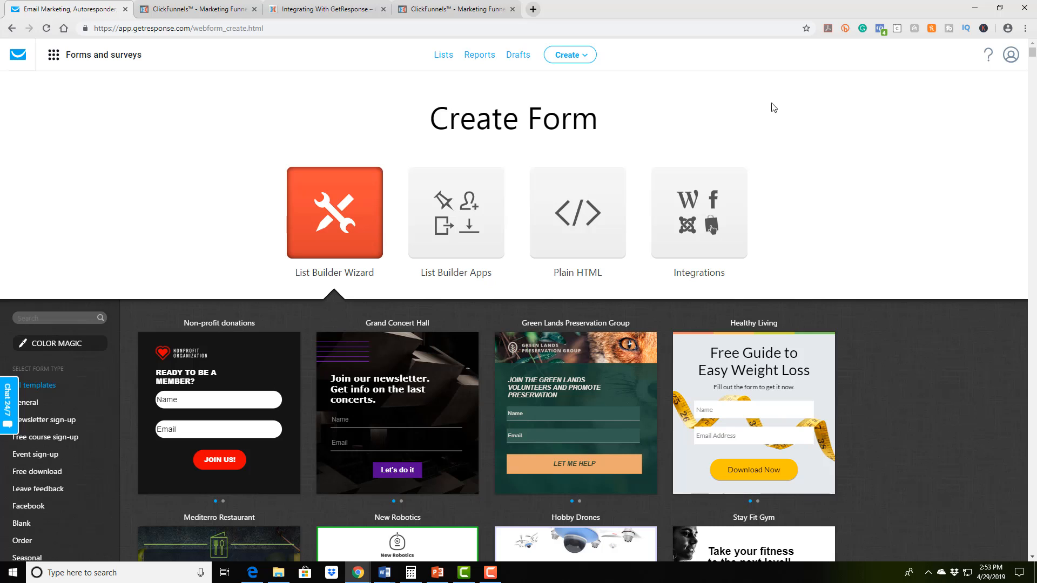
pyautogui.click(582, 57)
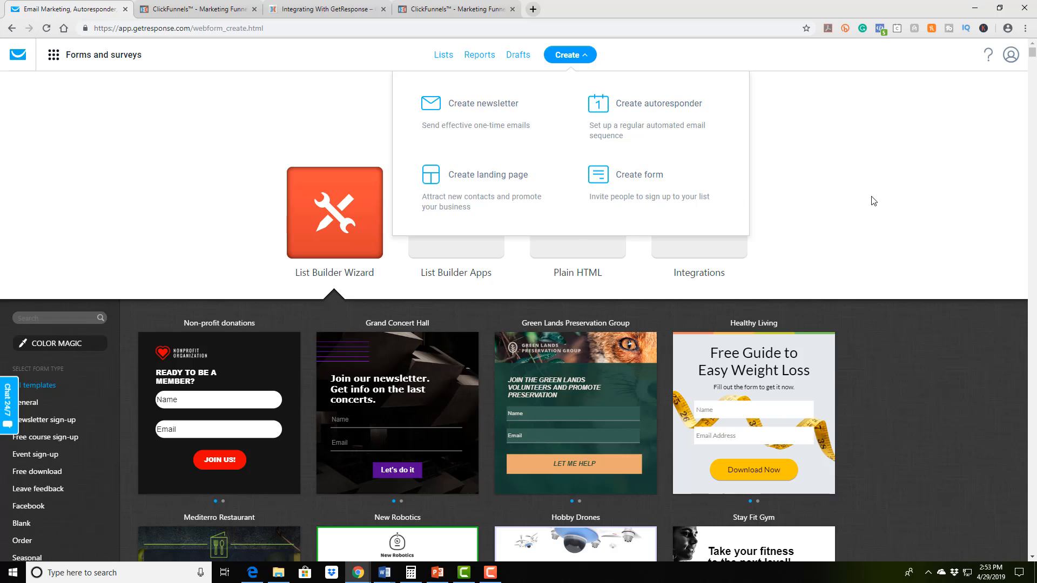
pyautogui.scroll(-6, 895, 332)
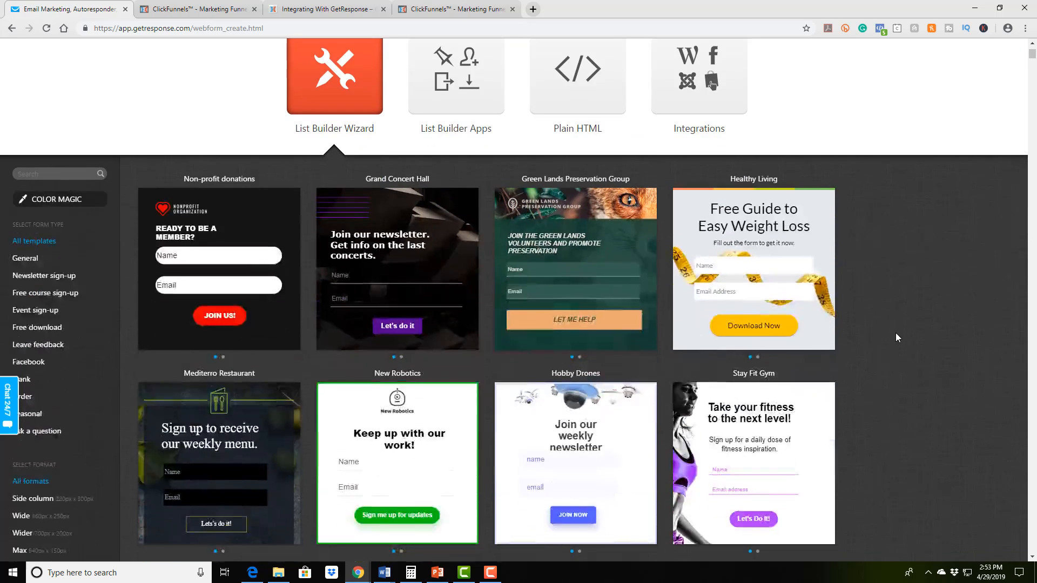
pyautogui.scroll(5, 870, 326)
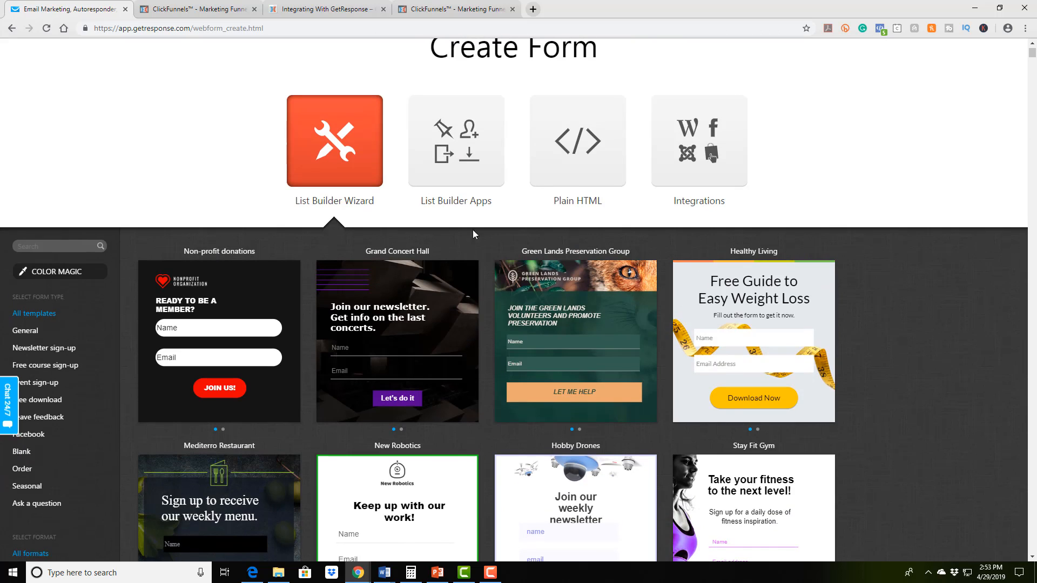
pyautogui.scroll(-3, 756, 346)
pyautogui.scroll(4, 918, 354)
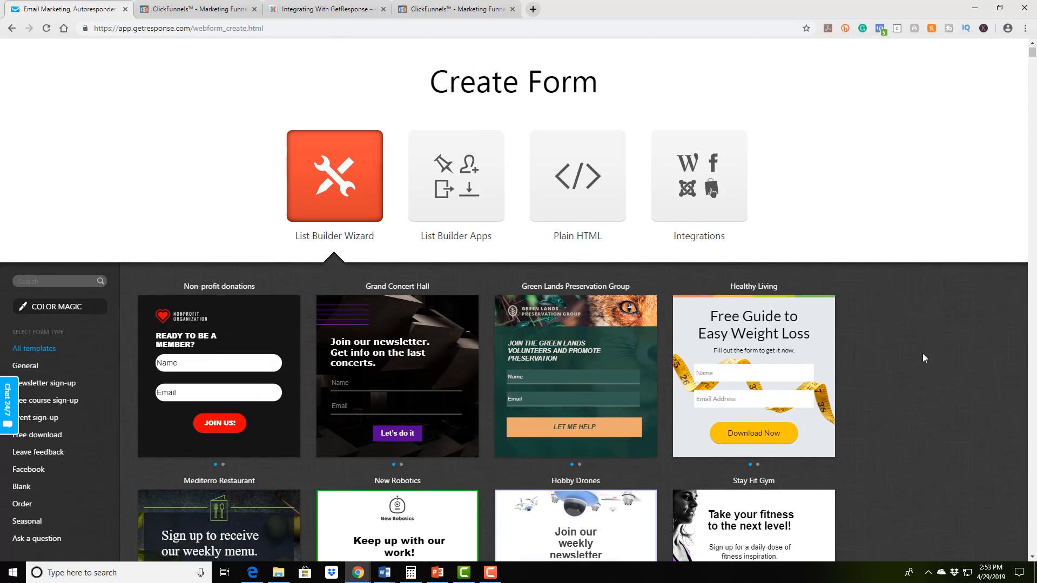
pyautogui.scroll(-2, 968, 252)
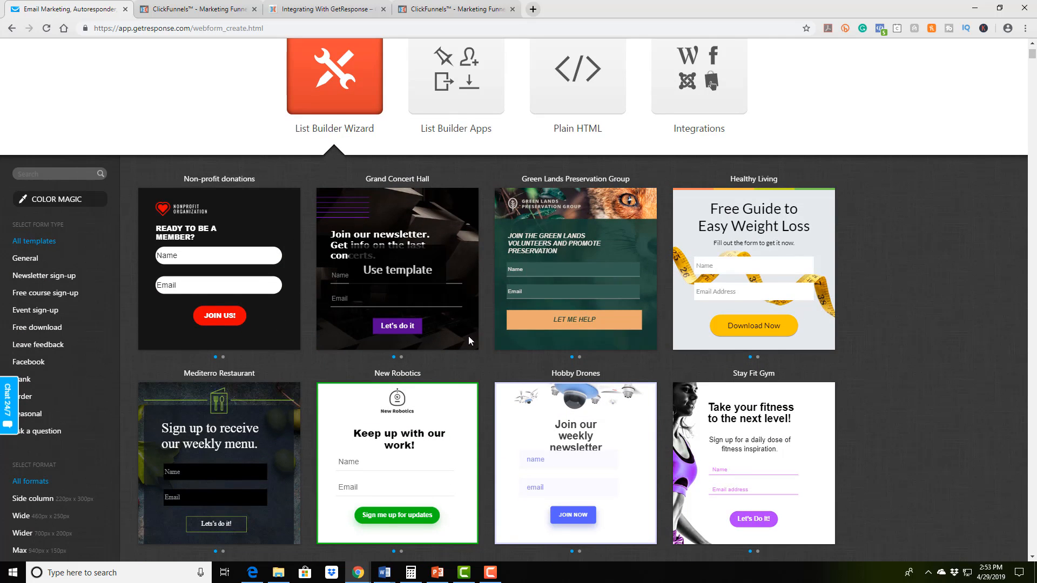
pyautogui.scroll(-1, 756, 302)
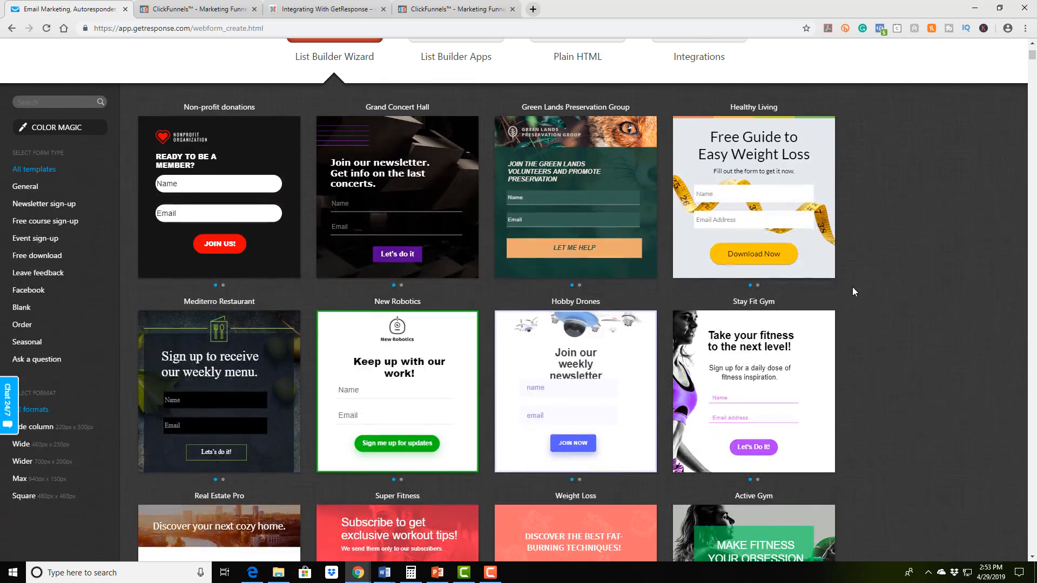
pyautogui.scroll(3, 871, 269)
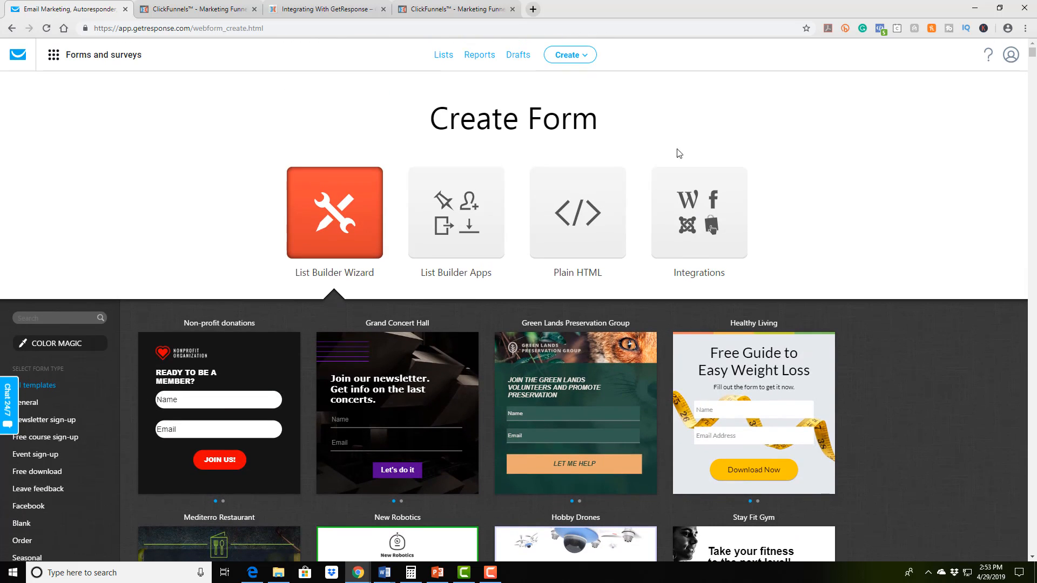
pyautogui.scroll(-3, 219, 413)
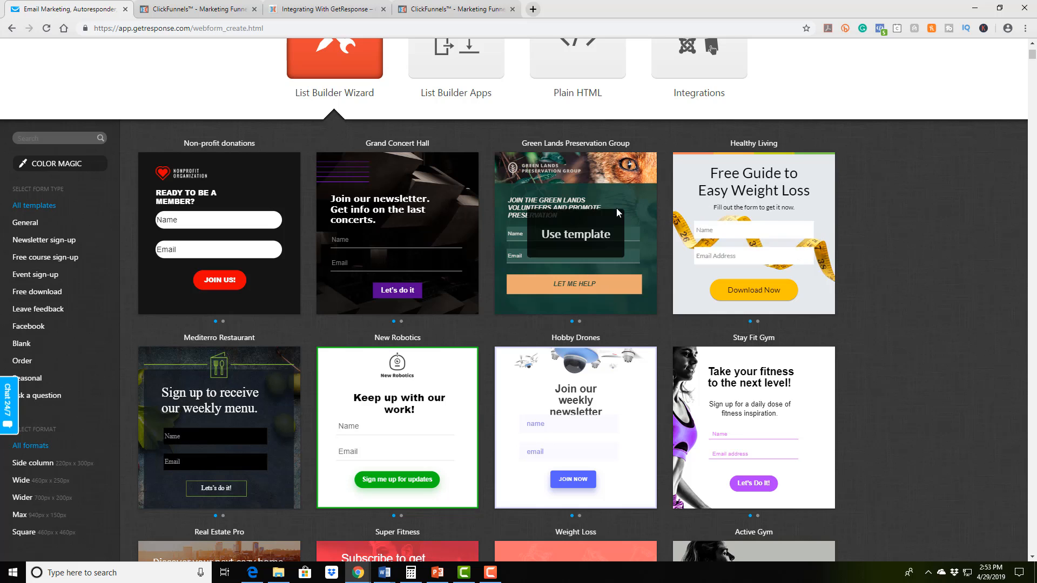
pyautogui.scroll(-2, 730, 292)
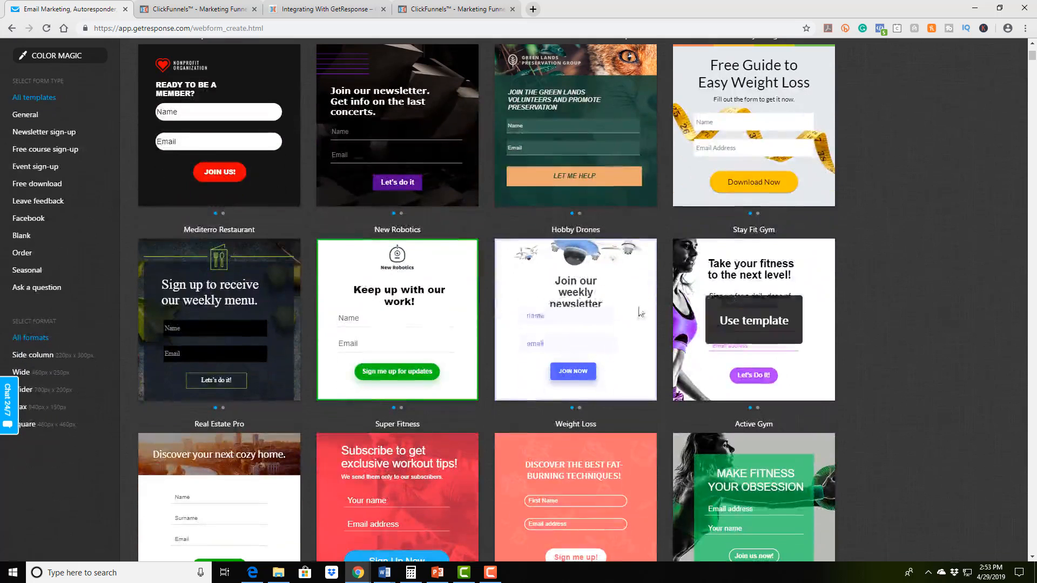
pyautogui.click(578, 324)
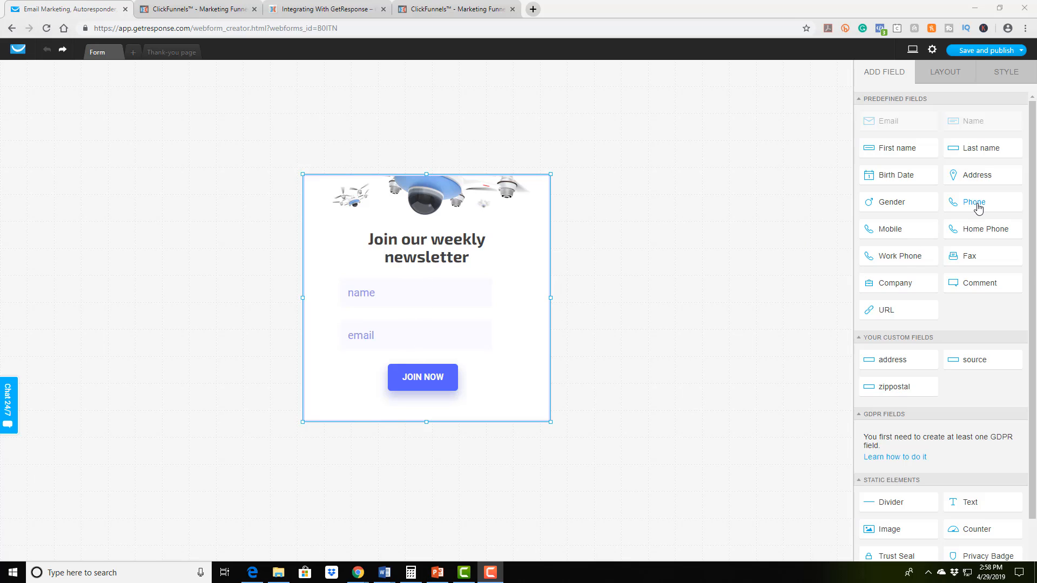
# Add a Phone field to the form and stack the name, email and phone fields between the heading and the JOIN NOW button
pyautogui.moveTo(979, 208); pyautogui.dragTo(426, 301)
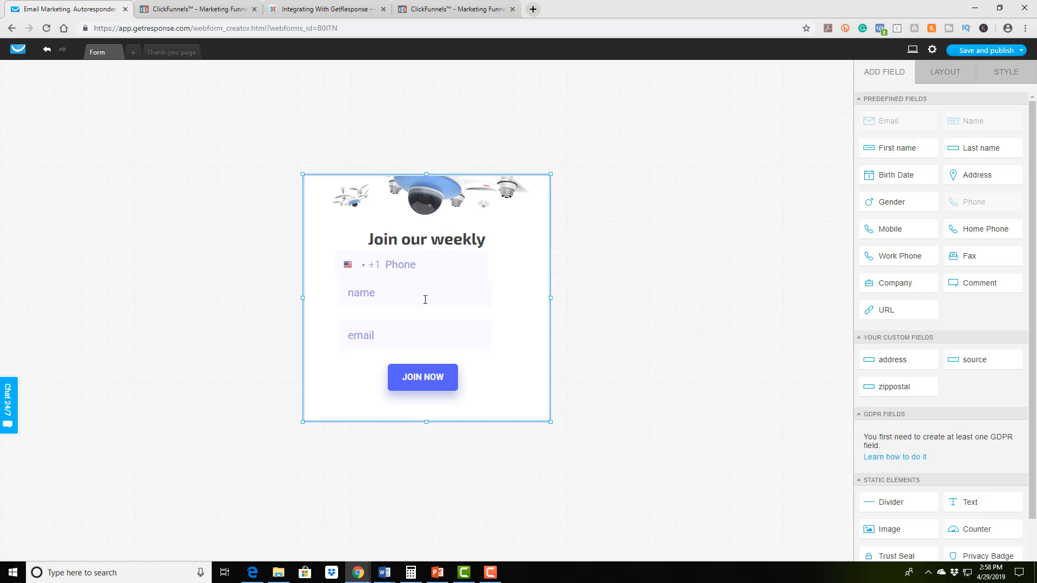
pyautogui.moveTo(405, 265); pyautogui.dragTo(407, 295)
pyautogui.click(410, 299)
pyautogui.moveTo(405, 331); pyautogui.dragTo(417, 310)
pyautogui.click(419, 267)
pyautogui.moveTo(412, 266); pyautogui.dragTo(410, 312)
pyautogui.click(414, 283)
pyautogui.click(458, 343)
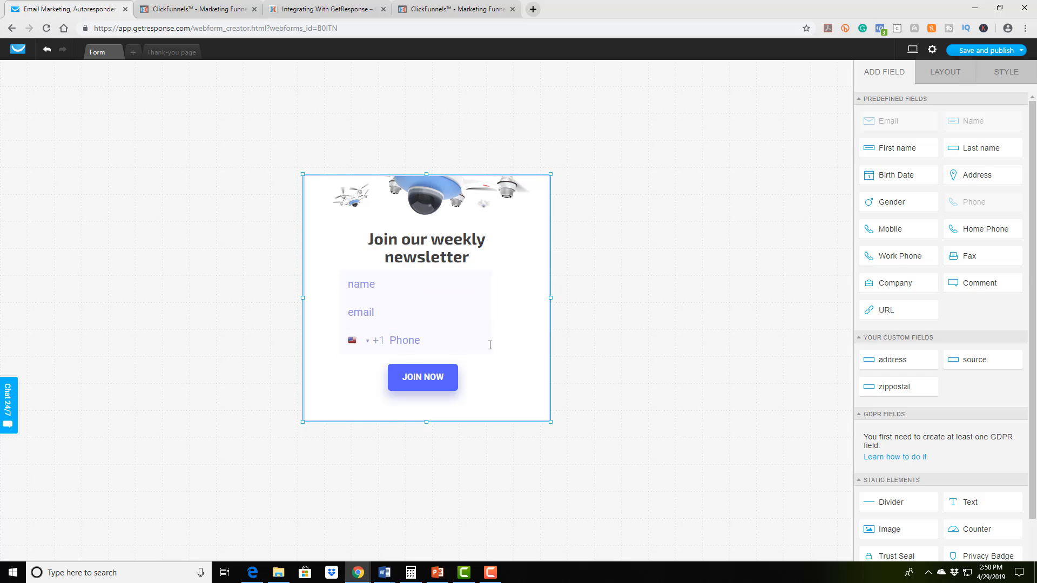
# Leave the form editor and return to the GetResponse dashboard
pyautogui.click(438, 244)
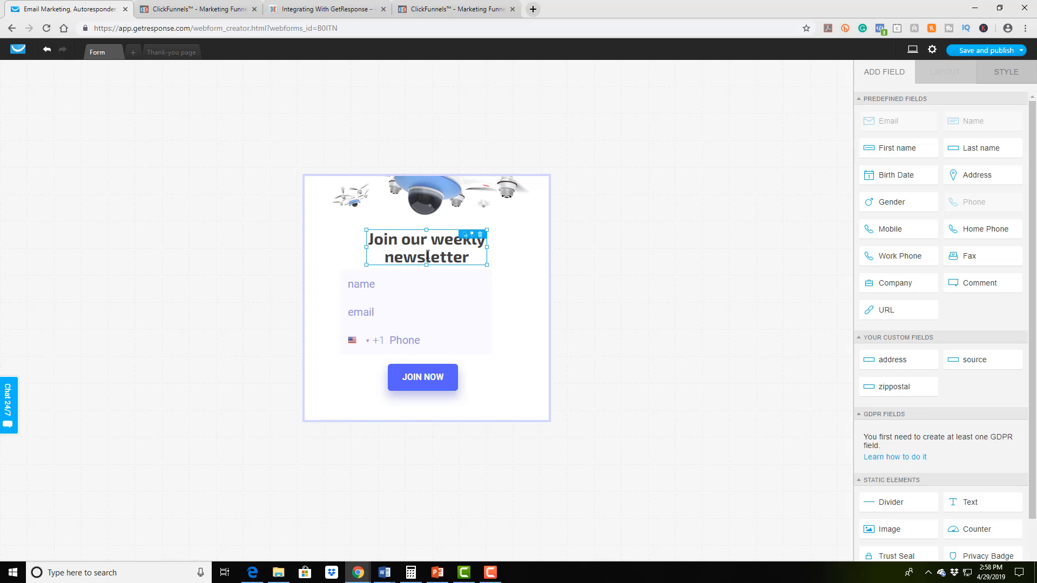
pyautogui.click(643, 269)
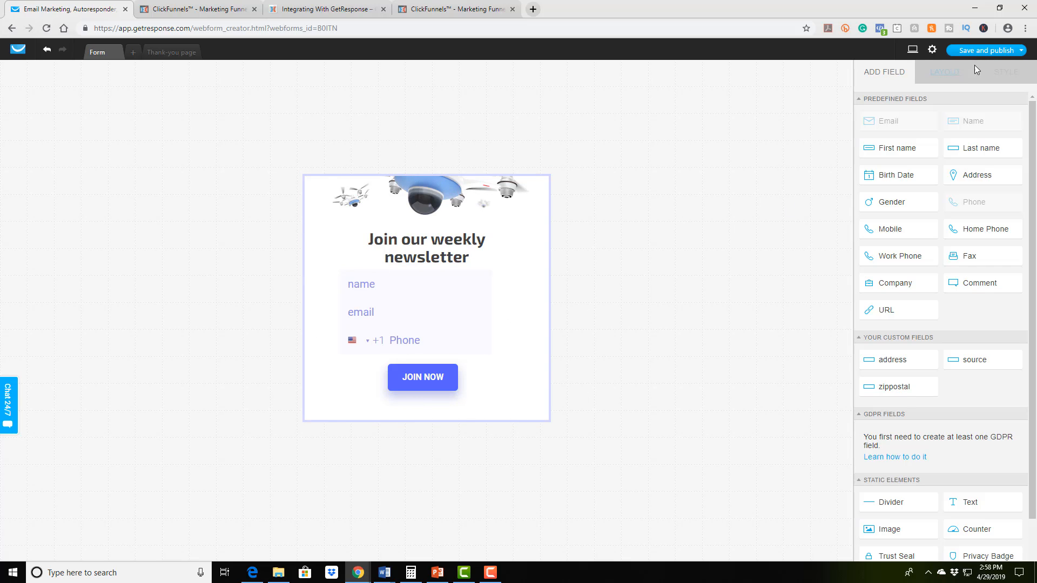
pyautogui.moveTo(997, 54)
pyautogui.click(19, 50)
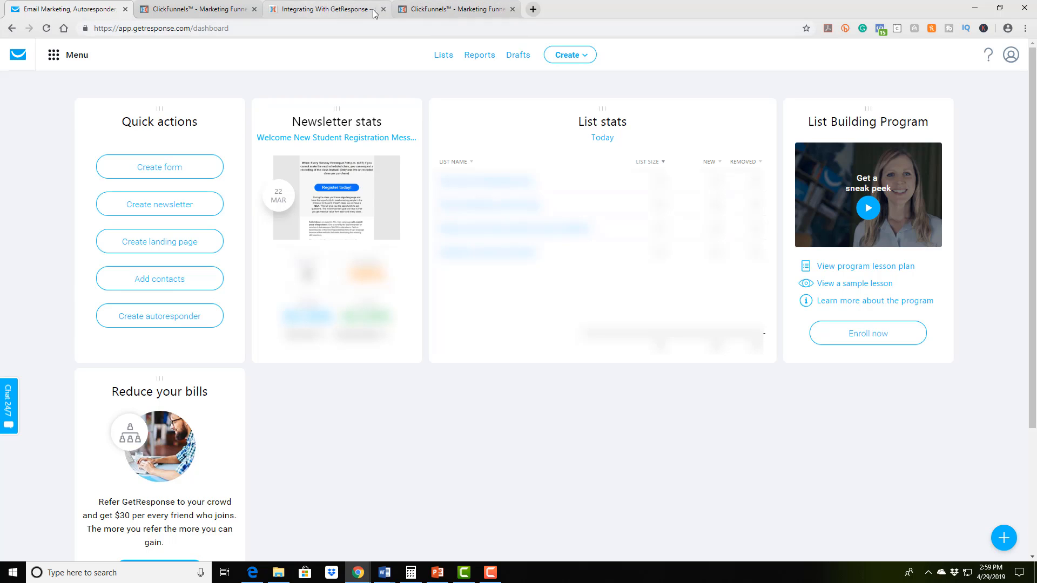
# Switch to ClickFunnels, open the live page of Step #1: Start and examine its headline, video, countdown and email opt-in form
pyautogui.click(455, 10)
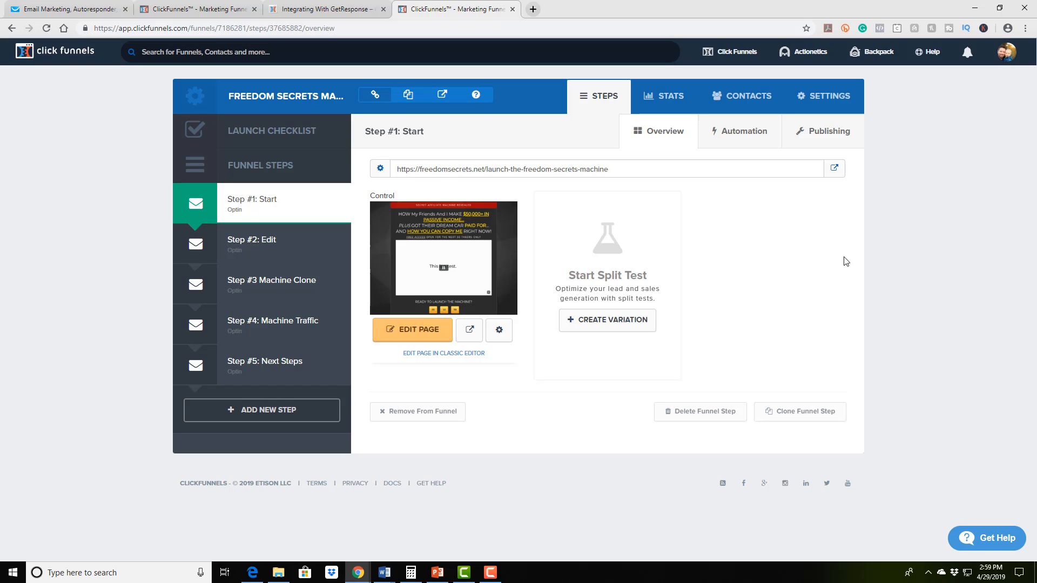
pyautogui.click(835, 171)
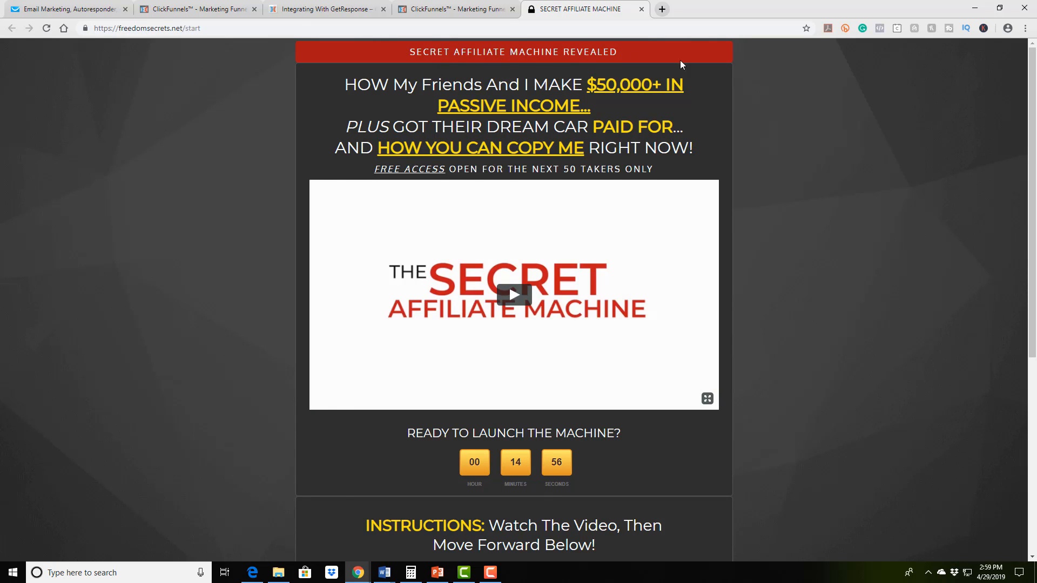
pyautogui.scroll(-1, 783, 246)
pyautogui.scroll(1, 783, 246)
pyautogui.scroll(-2, 759, 173)
pyautogui.scroll(-5, 763, 195)
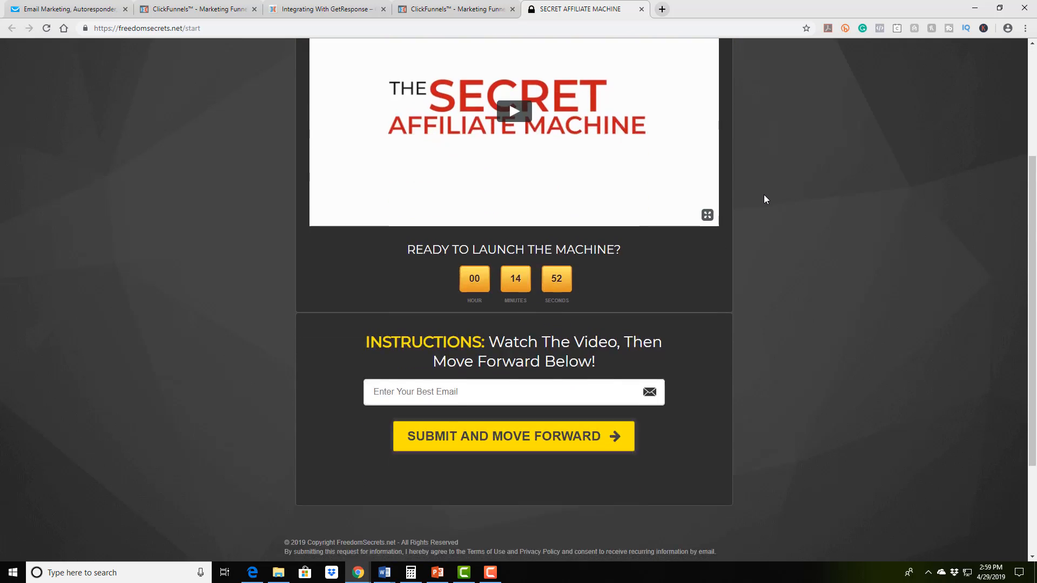
pyautogui.scroll(6, 829, 301)
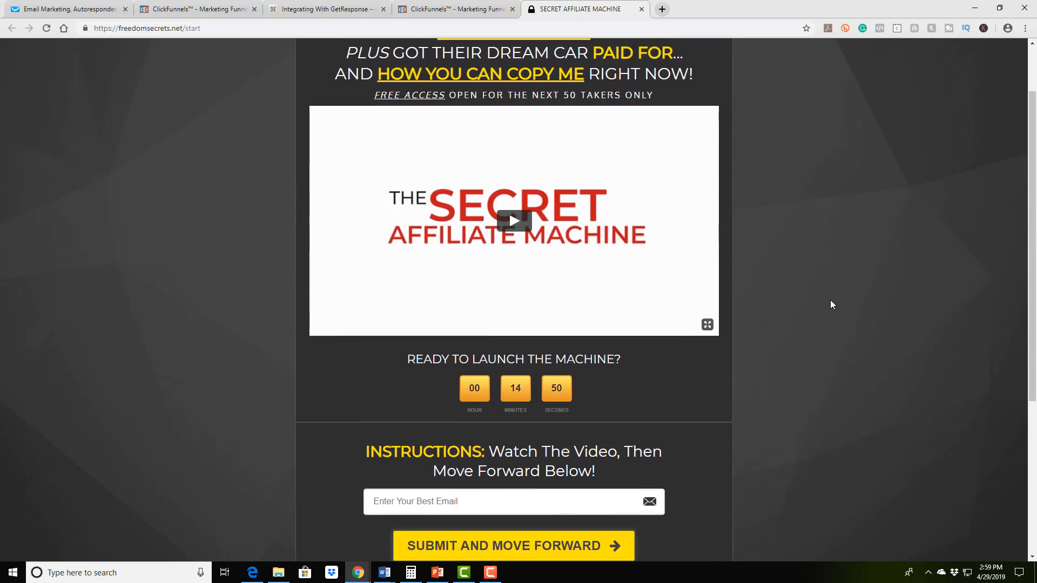
pyautogui.scroll(-2, 831, 278)
pyautogui.scroll(2, 834, 275)
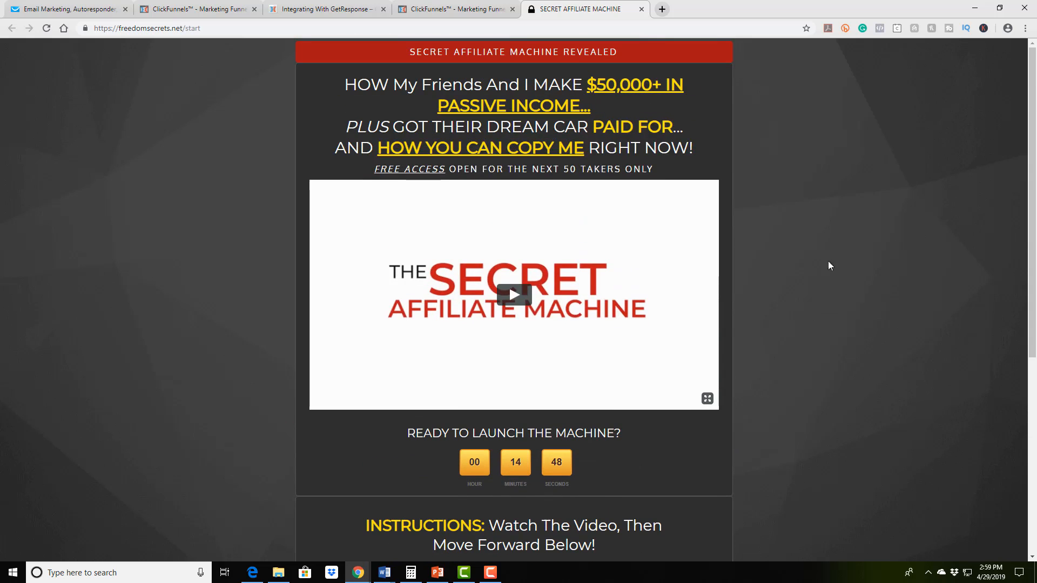
pyautogui.scroll(-3, 780, 171)
pyautogui.scroll(3, 792, 185)
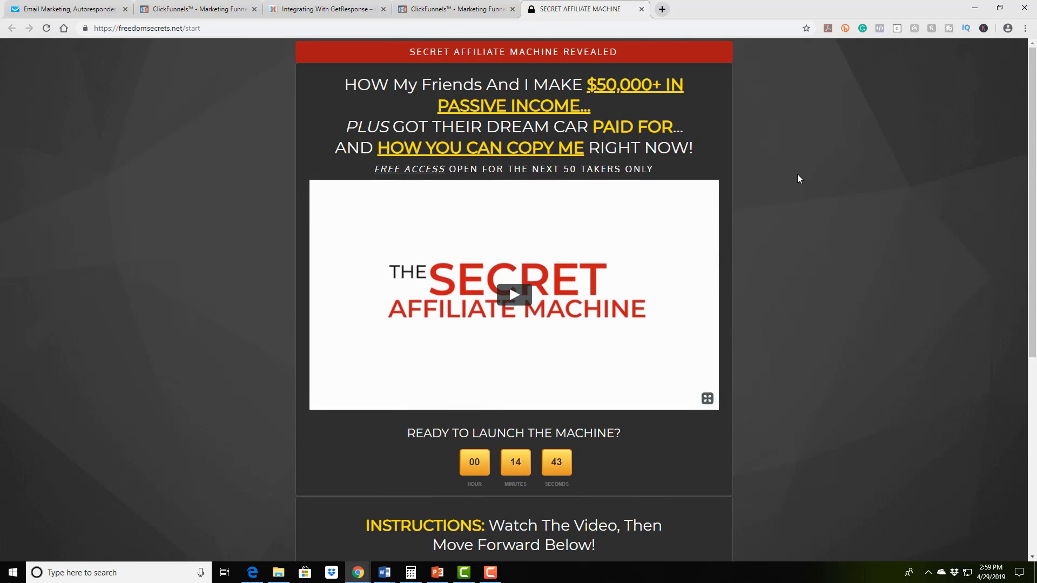
pyautogui.scroll(-4, 768, 253)
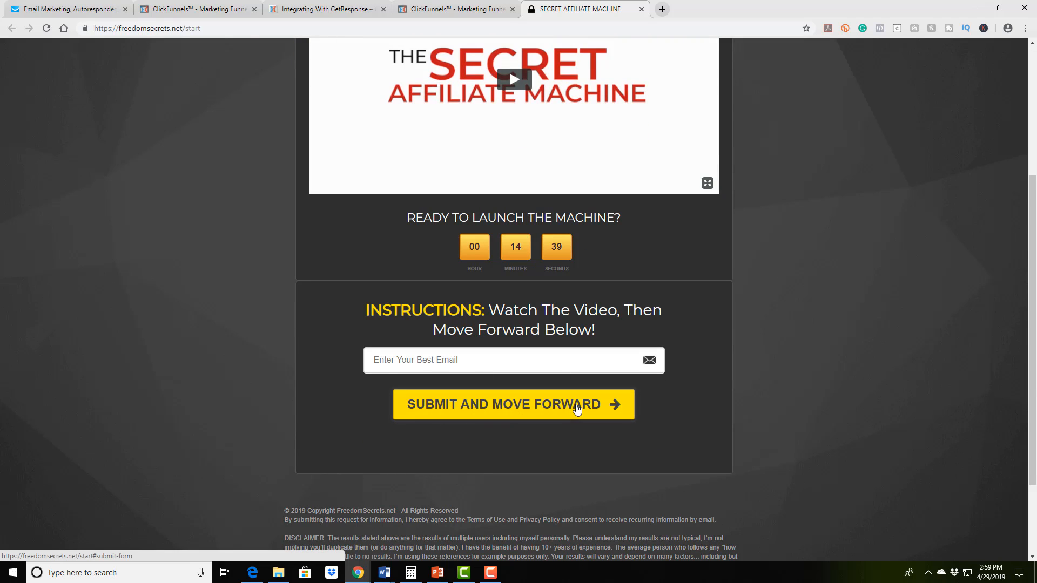
pyautogui.scroll(4, 805, 327)
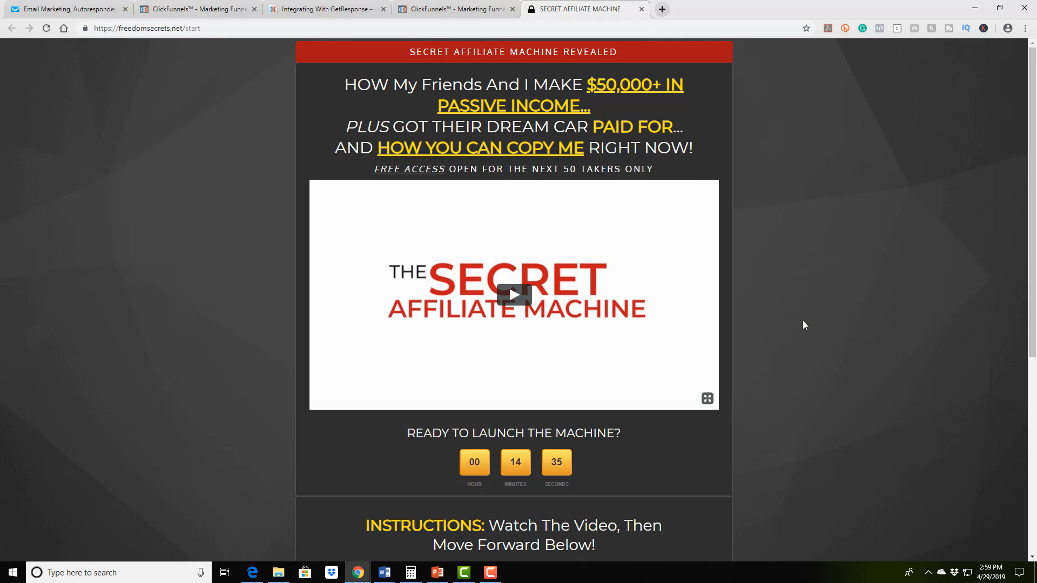
pyautogui.scroll(-2, 804, 322)
pyautogui.scroll(2, 803, 322)
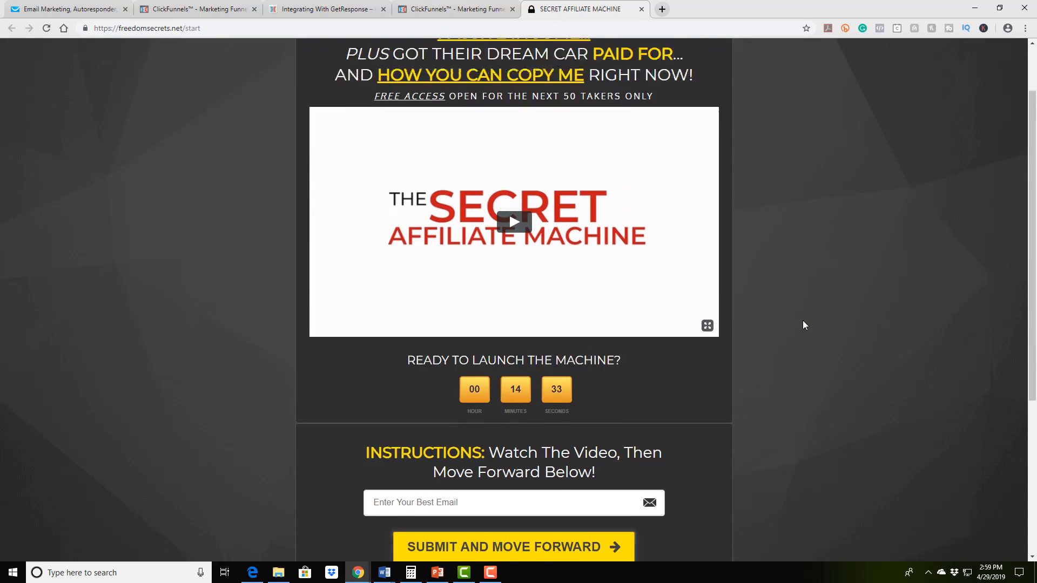
pyautogui.scroll(-2, 798, 306)
pyautogui.scroll(2, 798, 305)
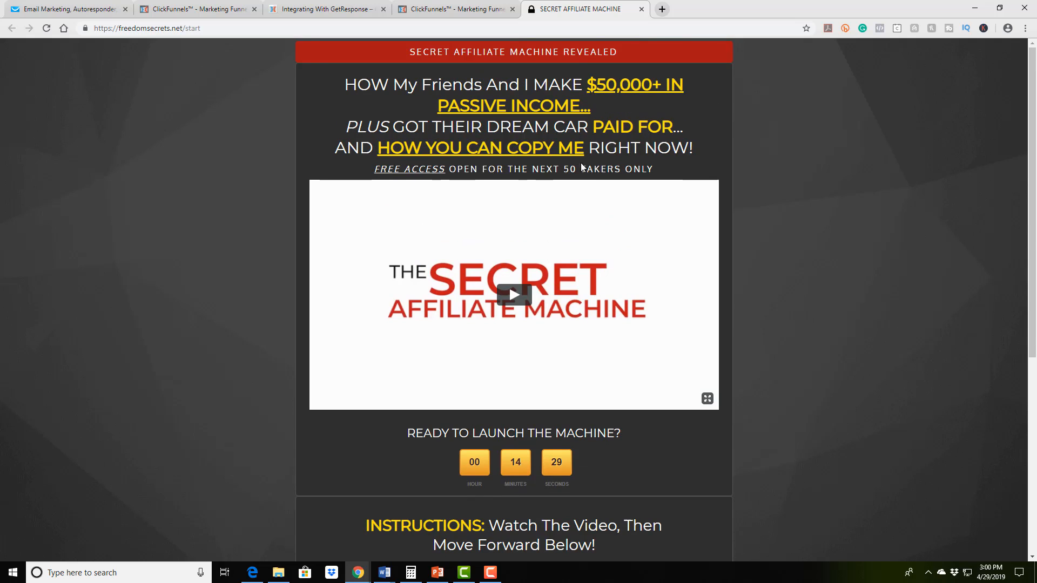
# Dismiss the exit pop-up on the opt-in page and switch back to GetResponse to show the Create options
pyautogui.moveTo(89, 8)
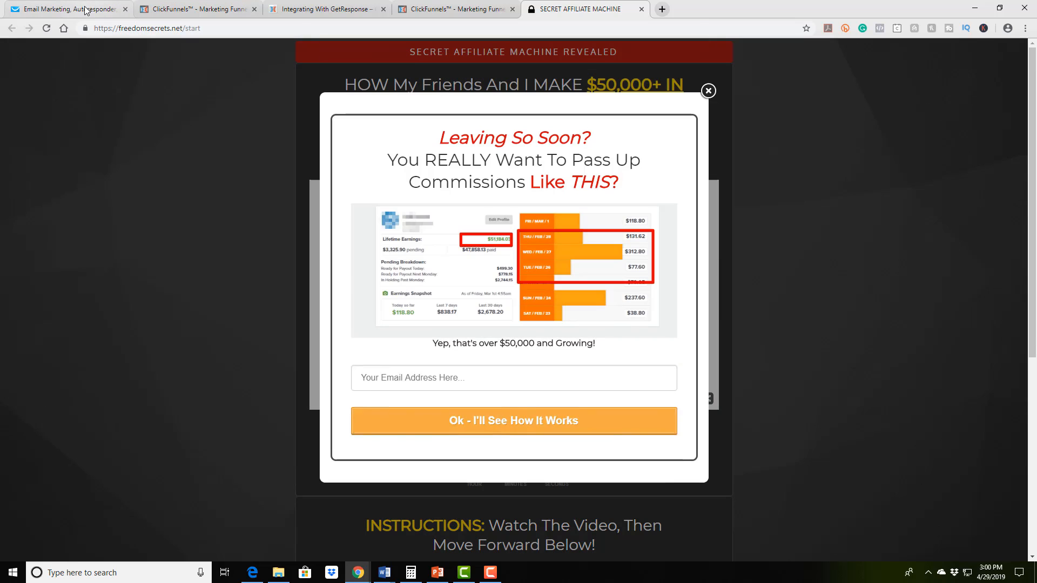
pyautogui.click(708, 90)
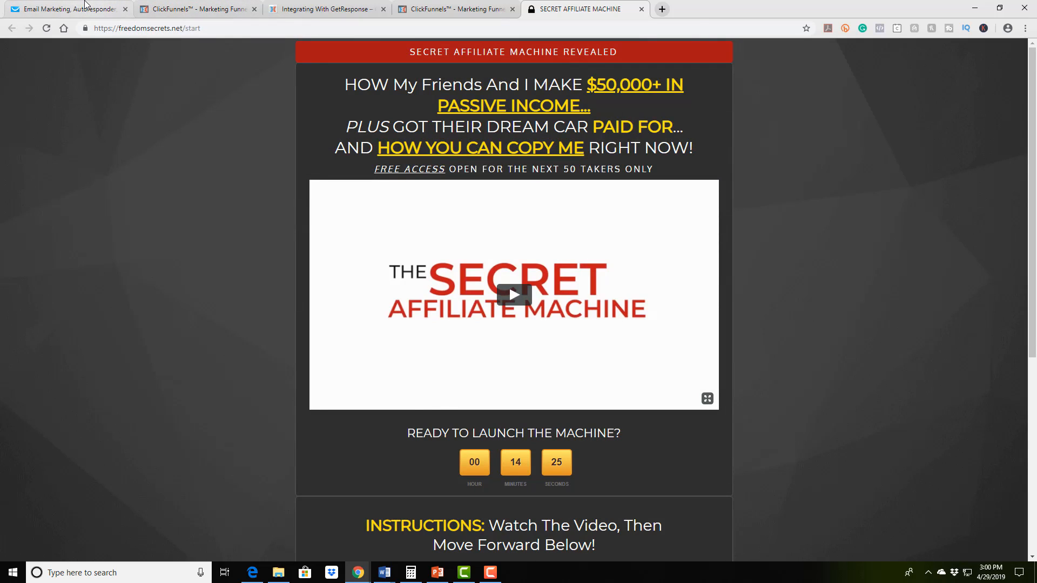
pyautogui.click(86, 7)
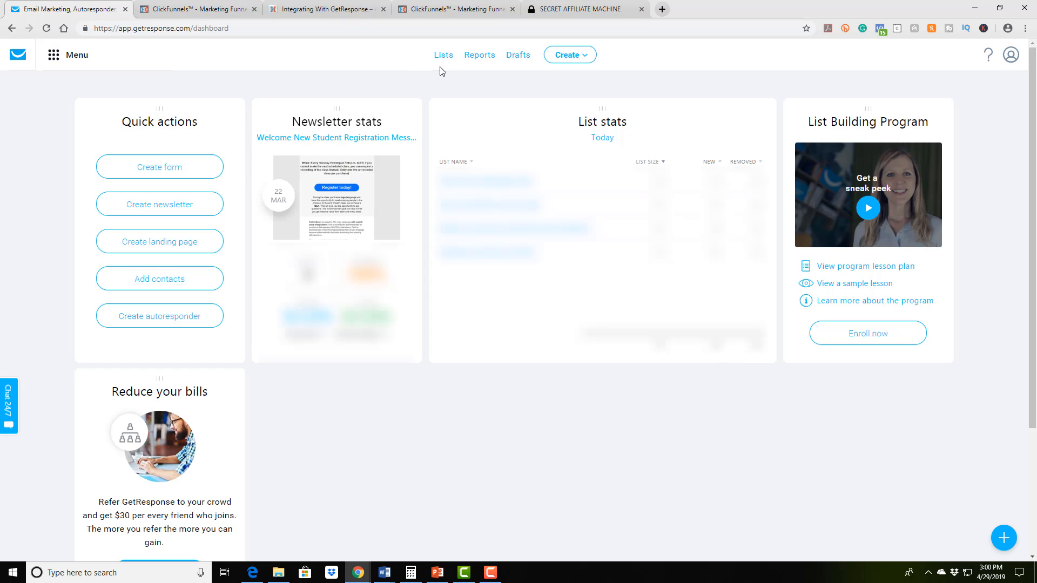
pyautogui.click(578, 61)
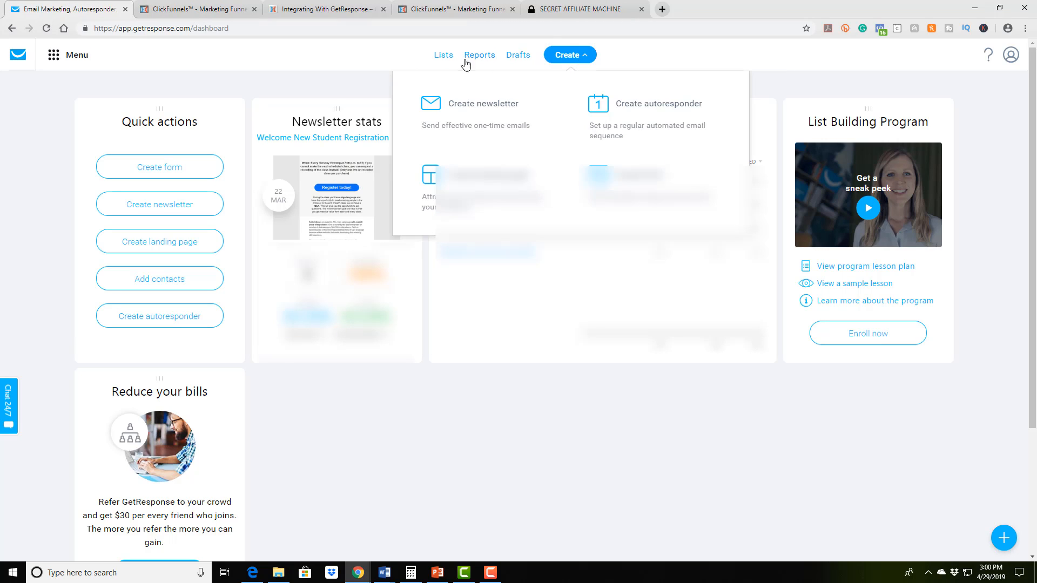
# Create a new contact list named email_list_example from the Lists page
pyautogui.click(403, 56)
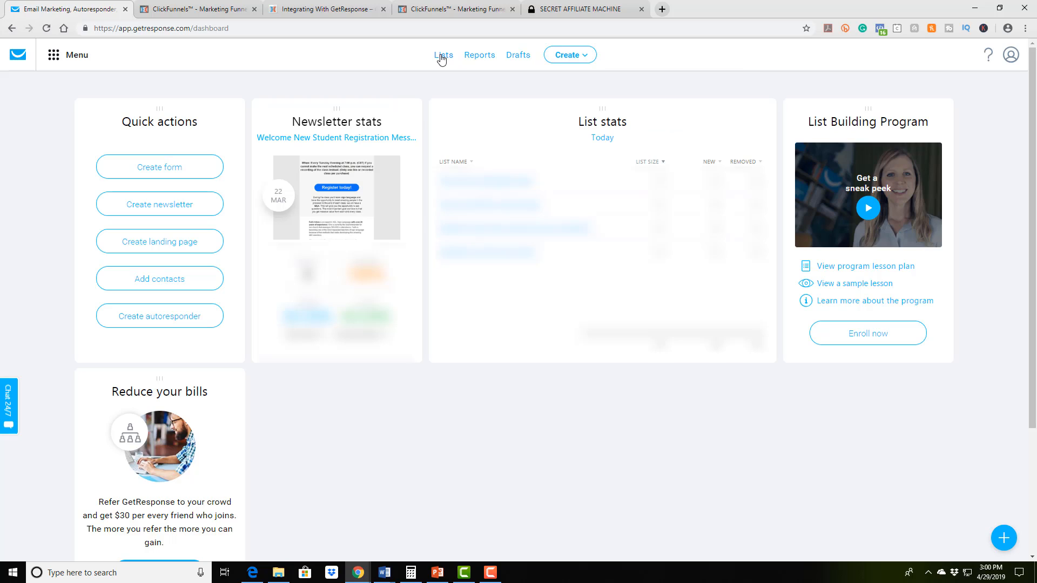
pyautogui.click(441, 56)
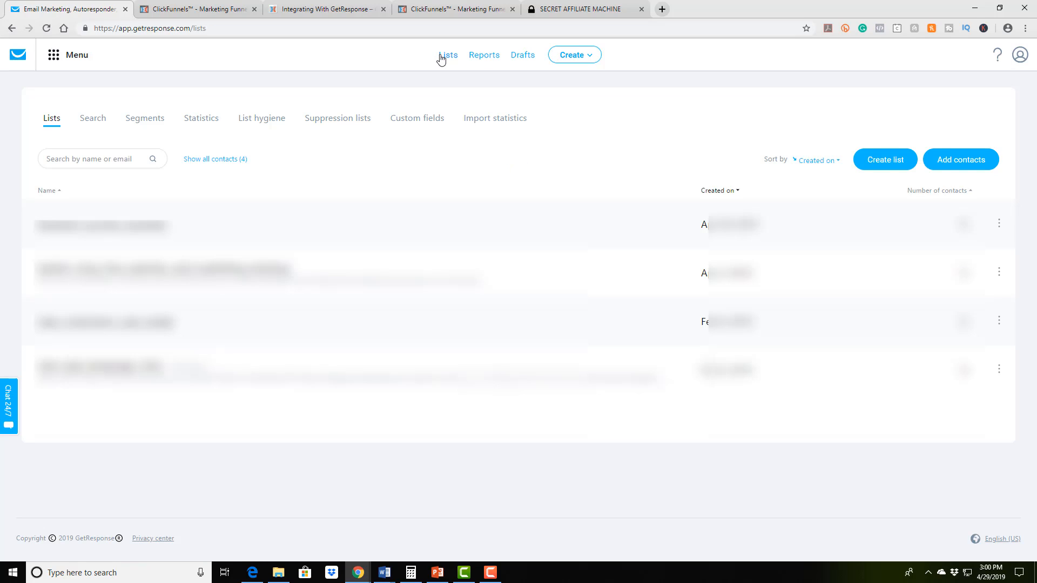
pyautogui.click(890, 168)
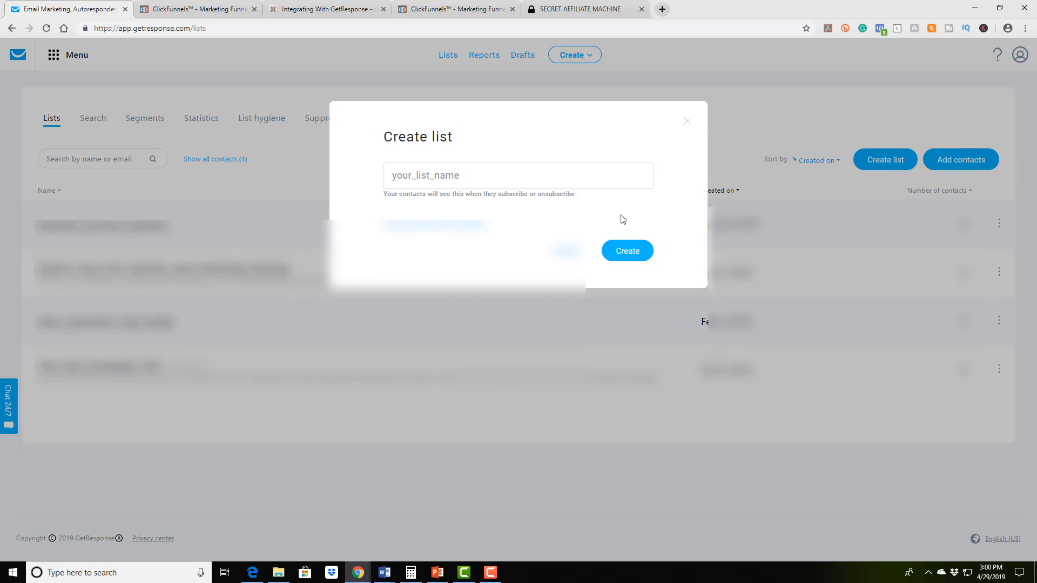
pyautogui.click(476, 176)
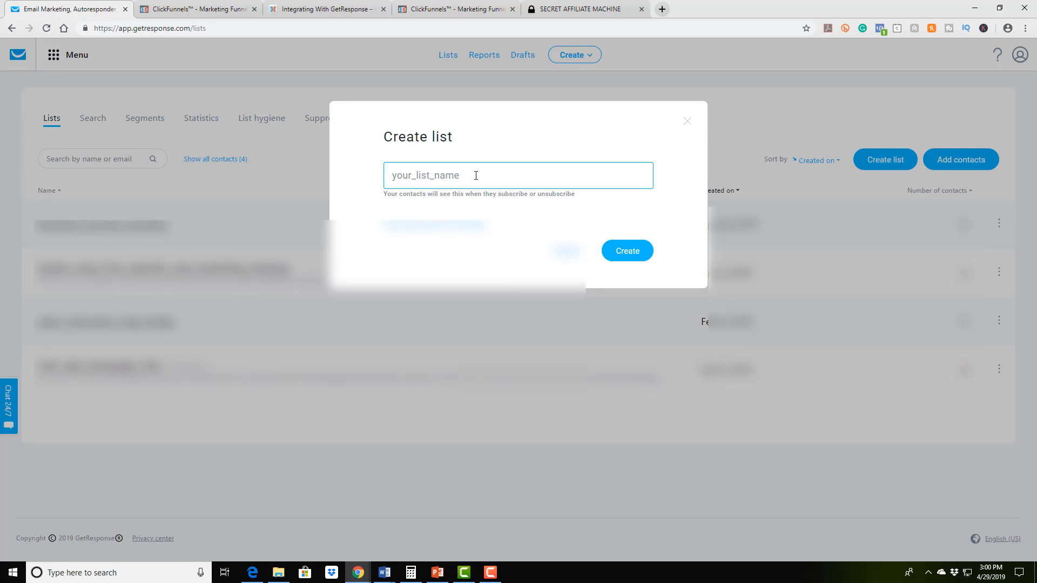
pyautogui.write('email_list_example')
pyautogui.moveTo(480, 175); pyautogui.dragTo(392, 175)
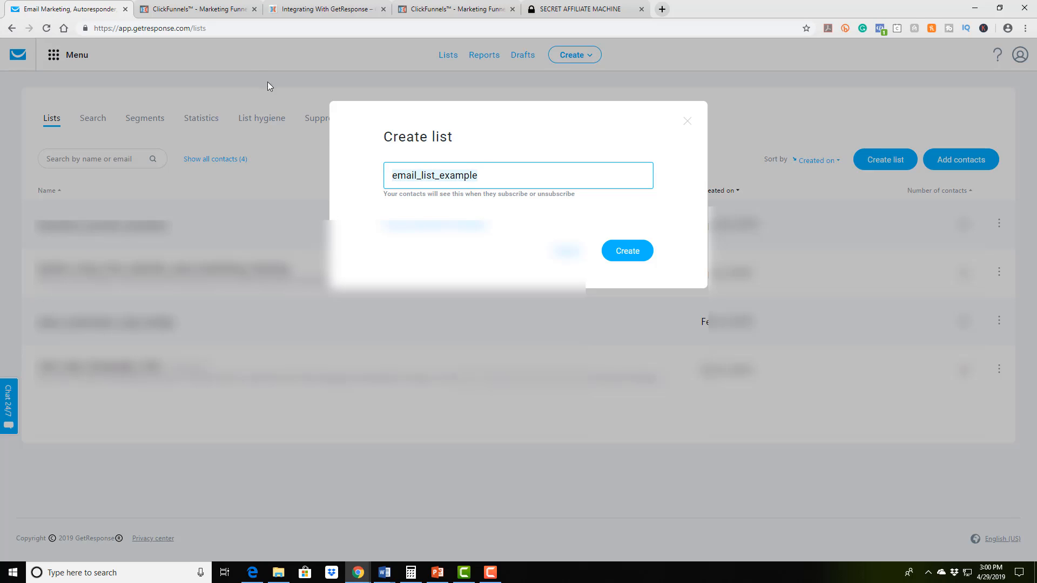
pyautogui.click(410, 175)
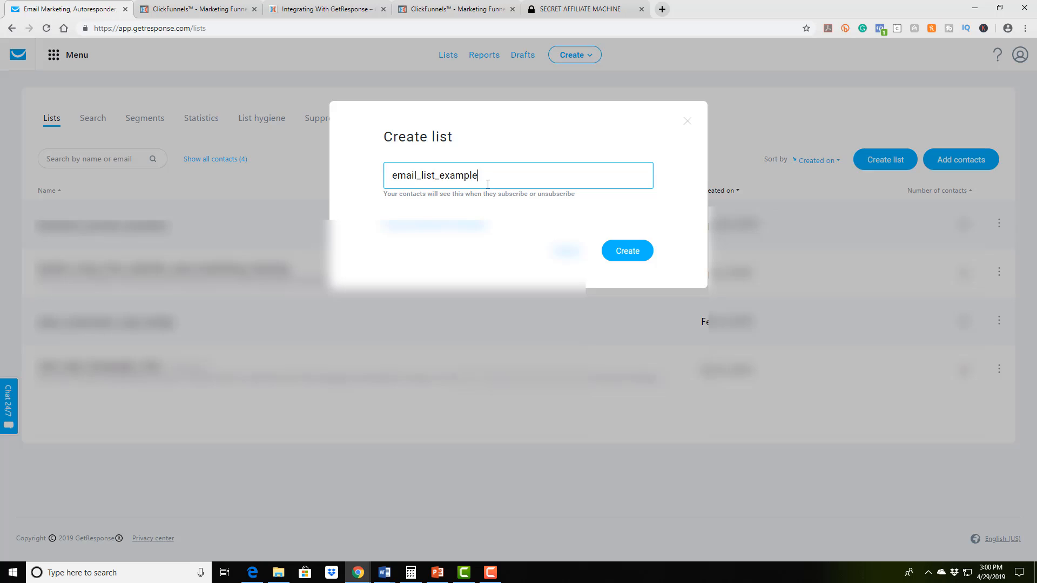
pyautogui.click(625, 256)
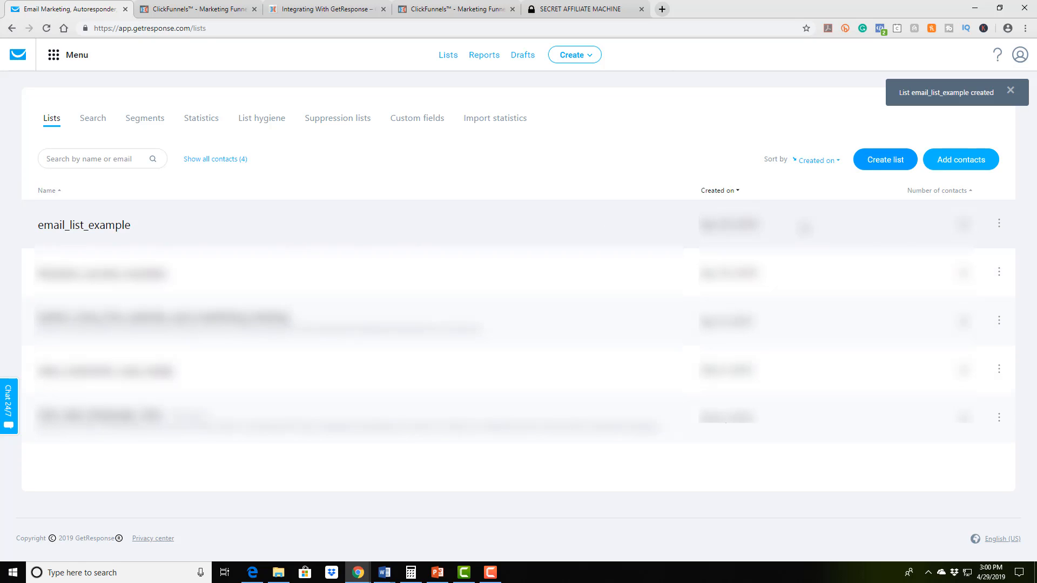
pyautogui.click(999, 223)
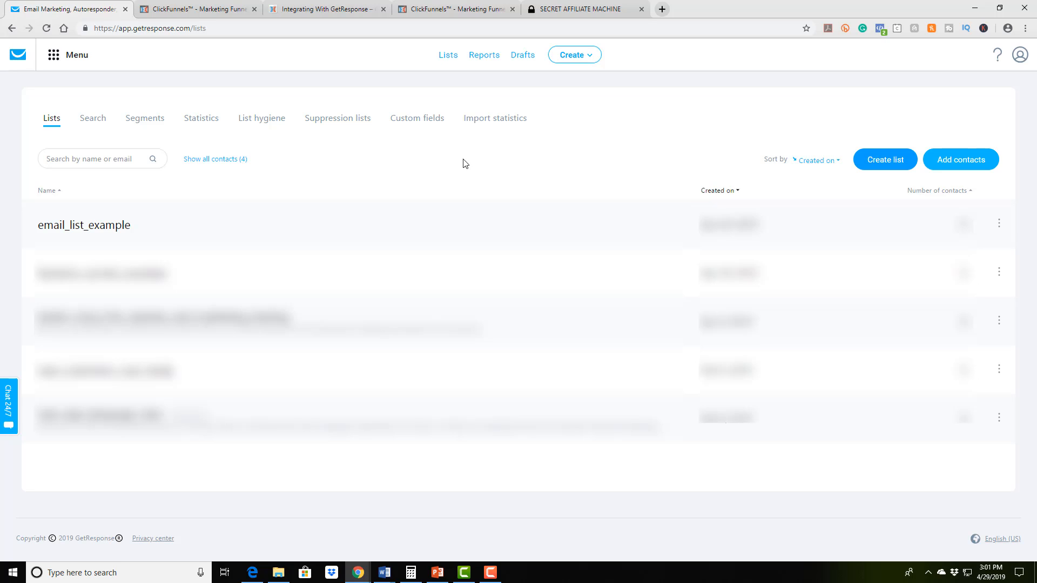
# Start a new autoresponder and name it Secret Affiliate Machine, matching the title of the opt-in page
pyautogui.click(577, 55)
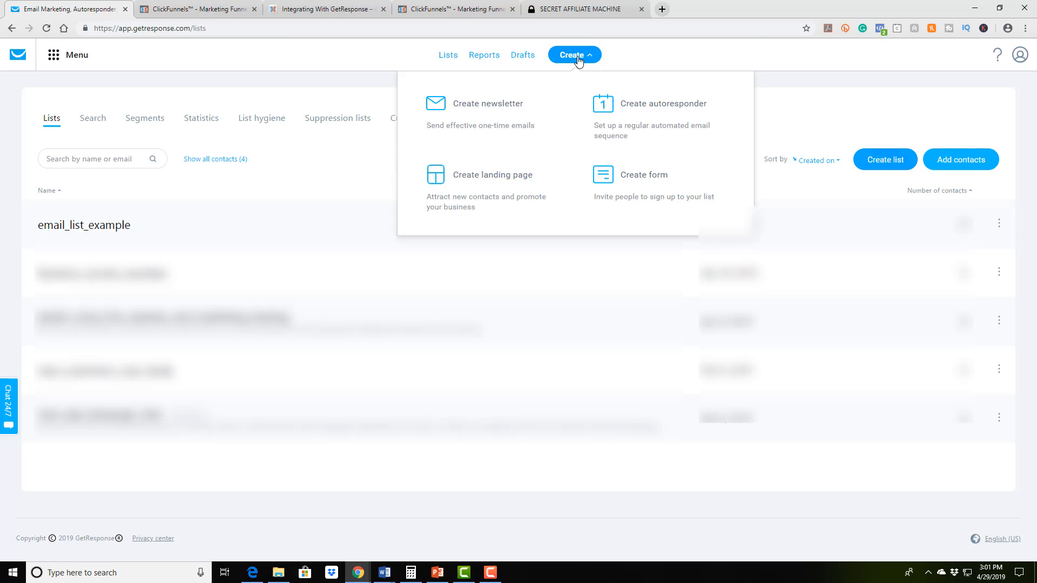
pyautogui.click(661, 111)
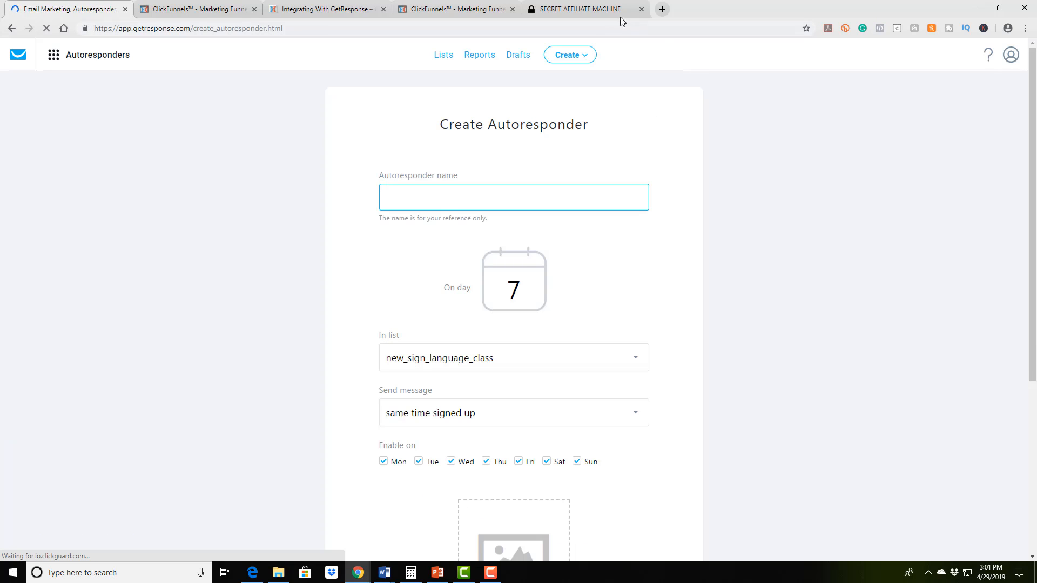
pyautogui.click(589, 10)
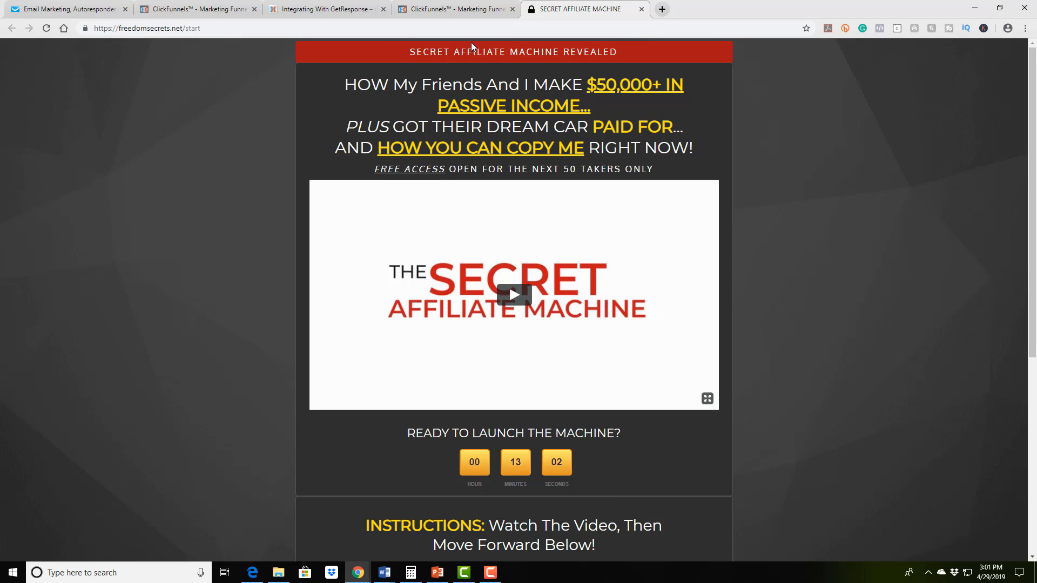
pyautogui.click(89, 9)
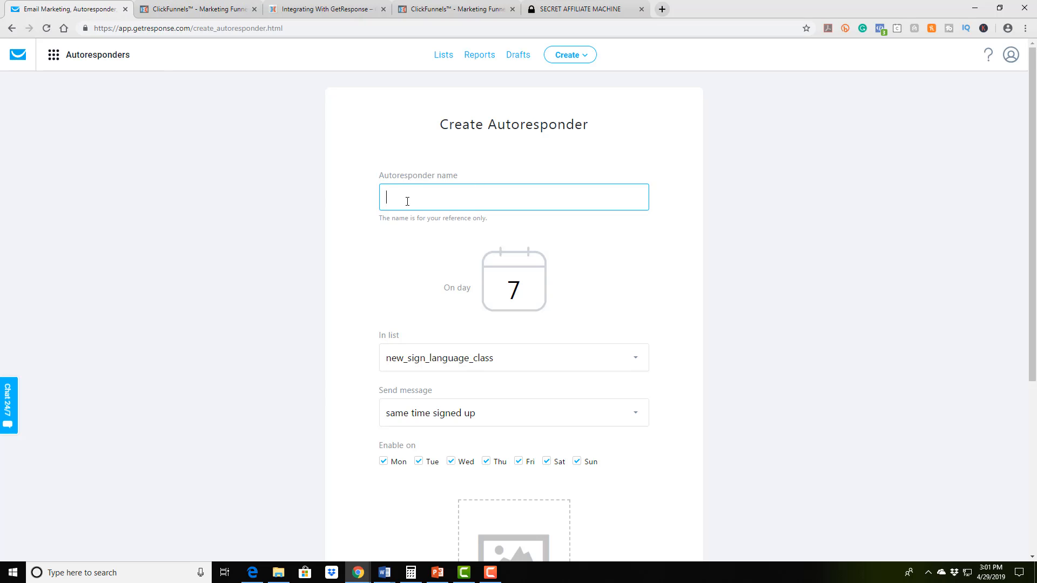
pyautogui.write('Secret Aff')
pyautogui.write('iliate Machine')
# Set the autoresponder to day 0 and assign it to the email_list_example list
pyautogui.click(524, 292)
pyautogui.press('BackSpace')
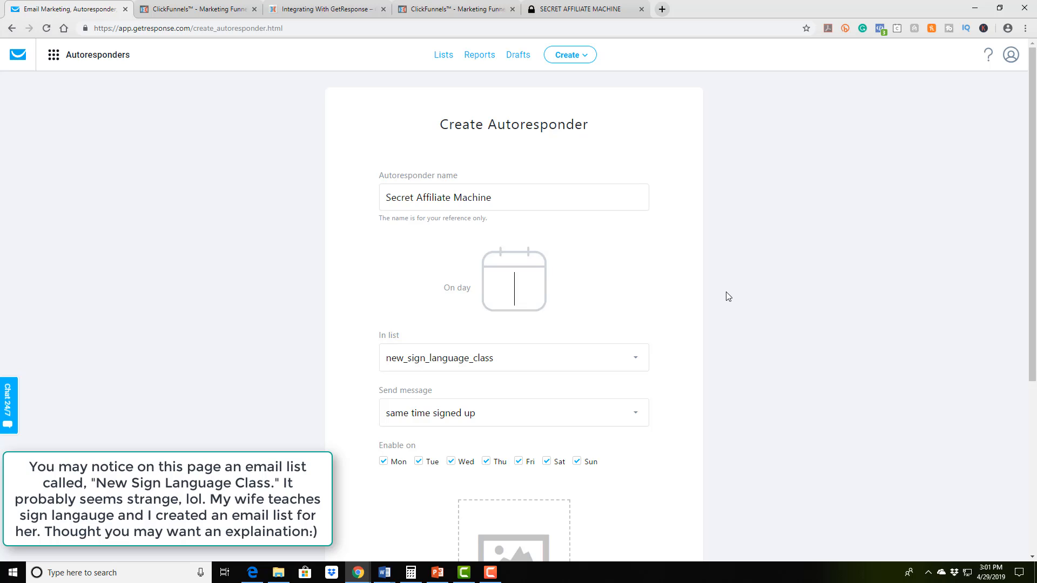
pyautogui.write('0')
pyautogui.scroll(-3, 722, 297)
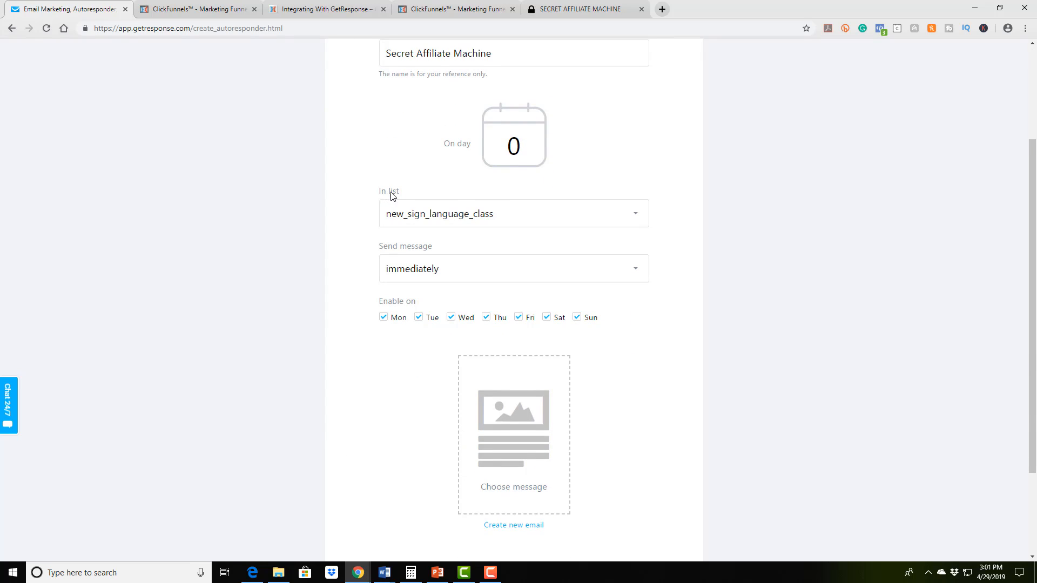
pyautogui.click(638, 217)
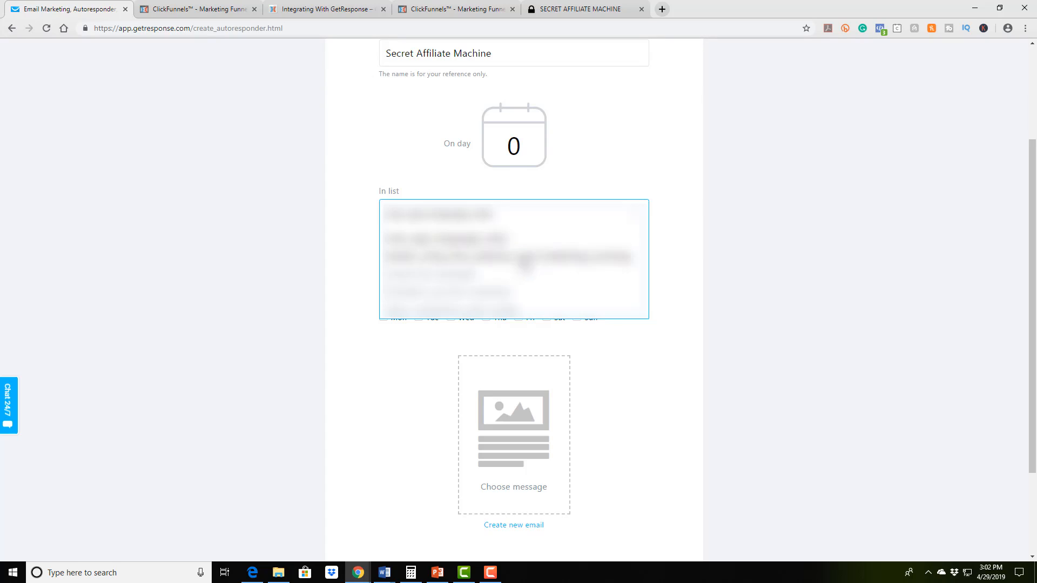
pyautogui.click(473, 270)
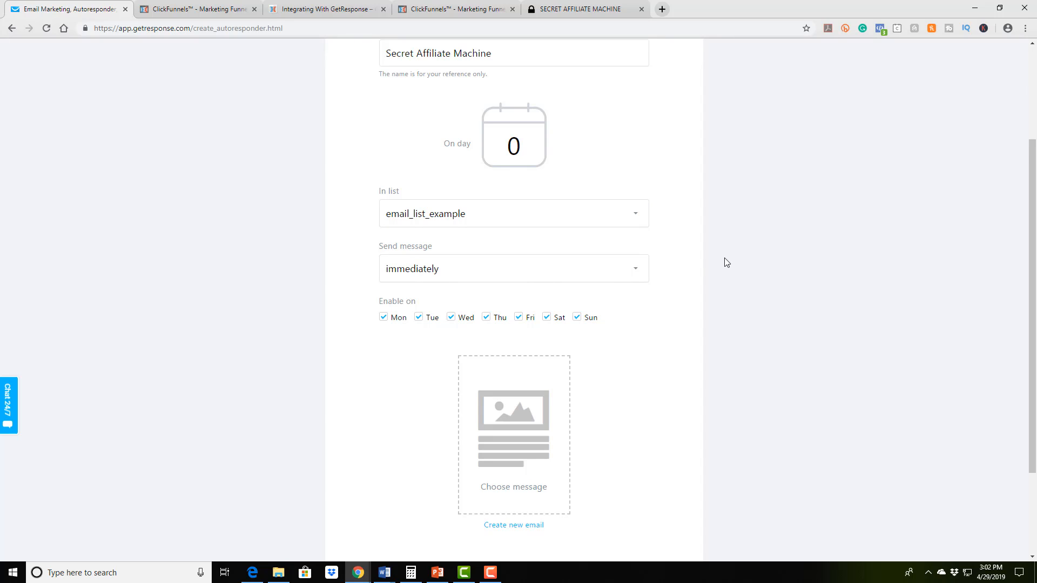
# Try days 1 and 2 for the autoresponder to demonstrate follow-up timing, returning it to day 0 each time
pyautogui.moveTo(520, 147); pyautogui.dragTo(505, 148)
pyautogui.write('1')
pyautogui.click(409, 273)
pyautogui.click(694, 268)
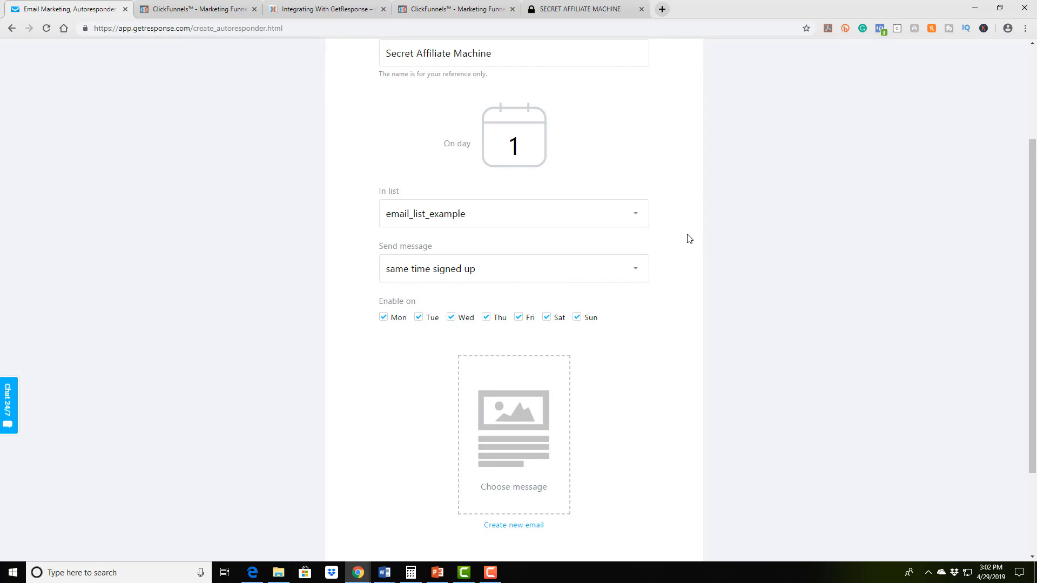
pyautogui.moveTo(520, 145); pyautogui.dragTo(504, 147)
pyautogui.write('2')
pyautogui.moveTo(520, 146); pyautogui.dragTo(501, 150)
pyautogui.write('0')
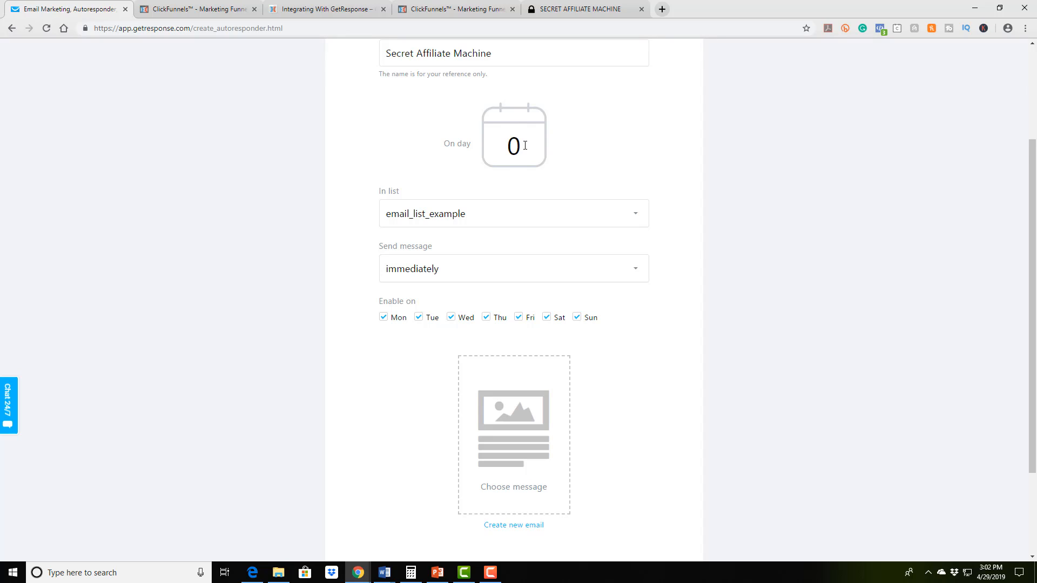
pyautogui.moveTo(524, 146); pyautogui.dragTo(507, 145)
pyautogui.write('1')
pyautogui.doubleClick(508, 146)
pyautogui.write('2')
pyautogui.doubleClick(520, 149)
pyautogui.write('0')
# Start a new email for the autoresponder and set its message name to Secret Affiliate Machine New Signups
pyautogui.scroll(-3, 711, 253)
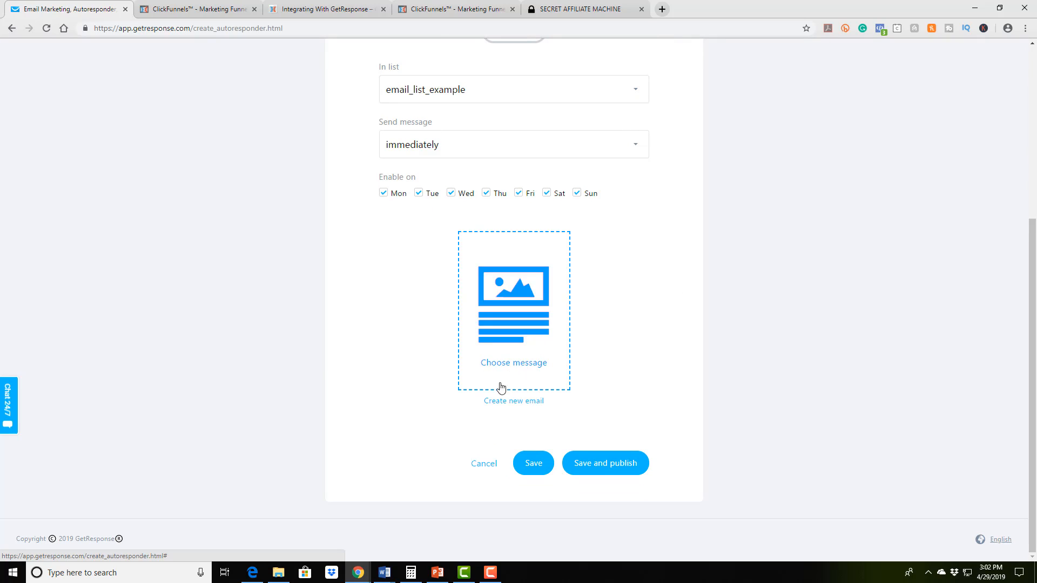
pyautogui.click(520, 406)
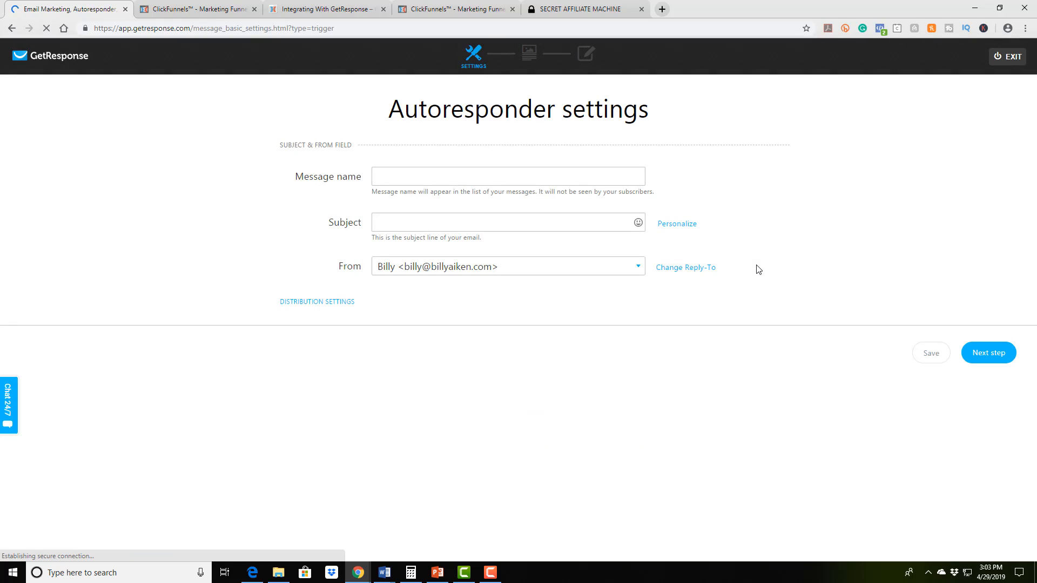
pyautogui.click(400, 183)
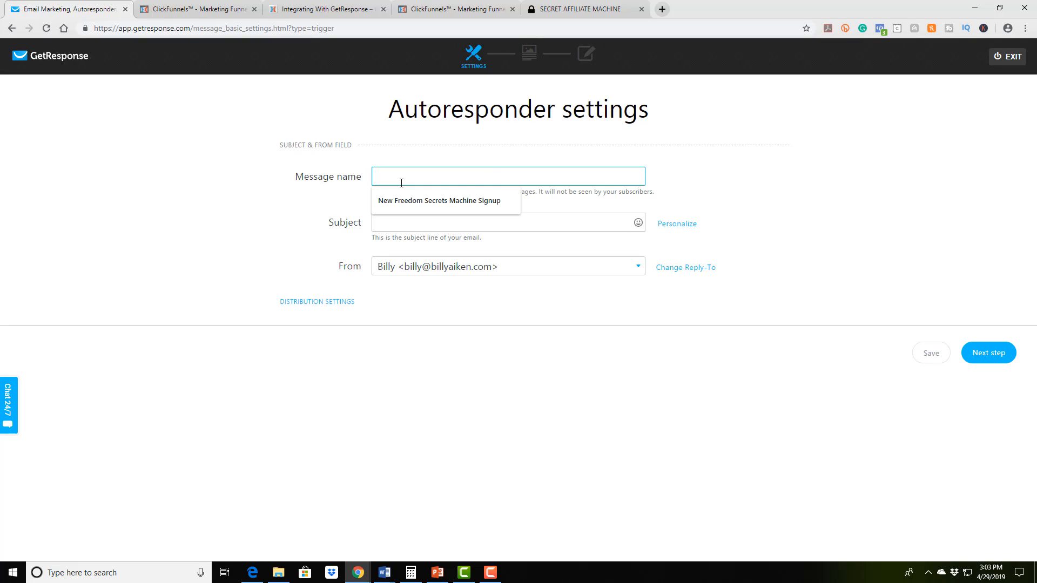
pyautogui.write('Secre')
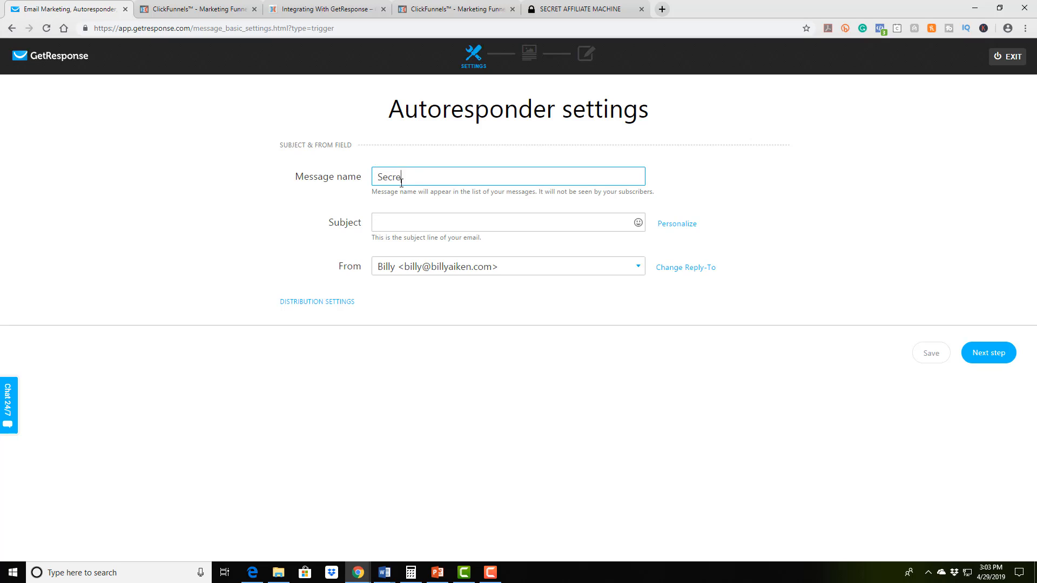
pyautogui.write('t Affiliate Mac')
pyautogui.write('hi')
pyautogui.write('ine')
pyautogui.write(' New Sign')
pyautogui.write('ups')
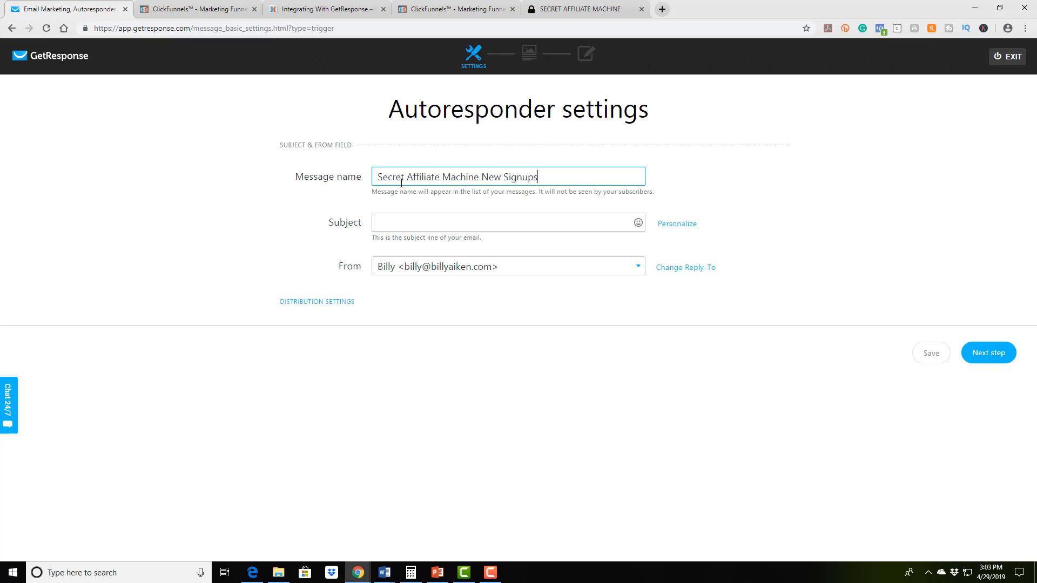
pyautogui.click(742, 185)
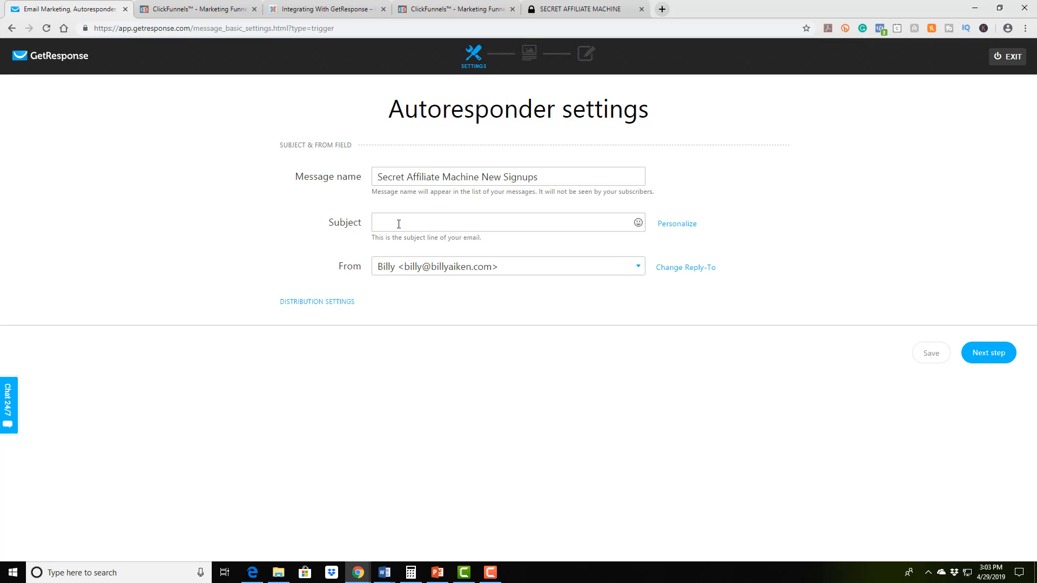
# Switch to Edge and examine the Welcome Email template in the Email Marketing Sequence PDF, including its subject, body and access URL placeholder
pyautogui.click(252, 573)
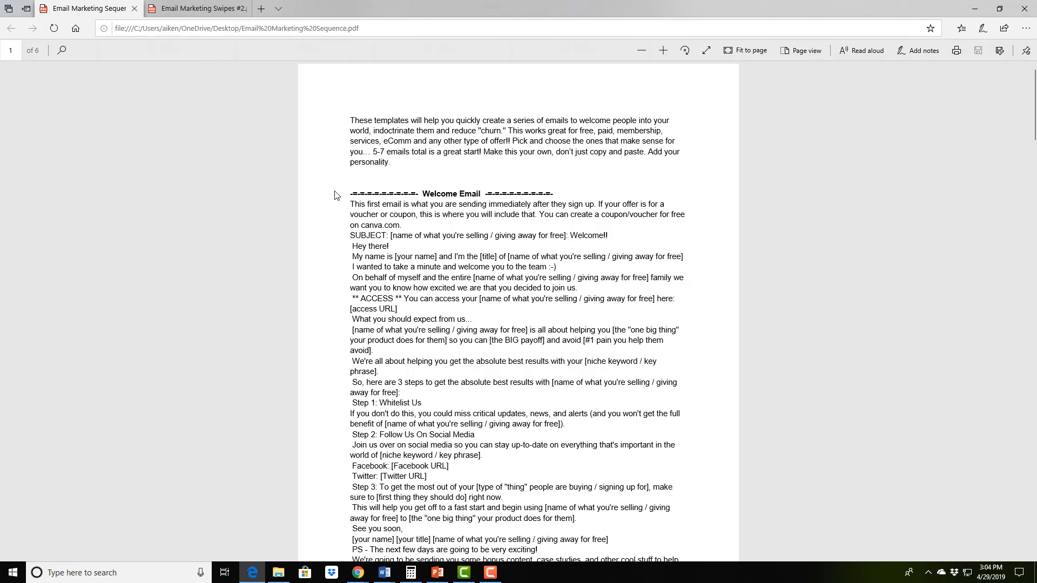
pyautogui.scroll(-15, 334, 196)
pyautogui.scroll(20, 333, 200)
pyautogui.scroll(-2, 357, 158)
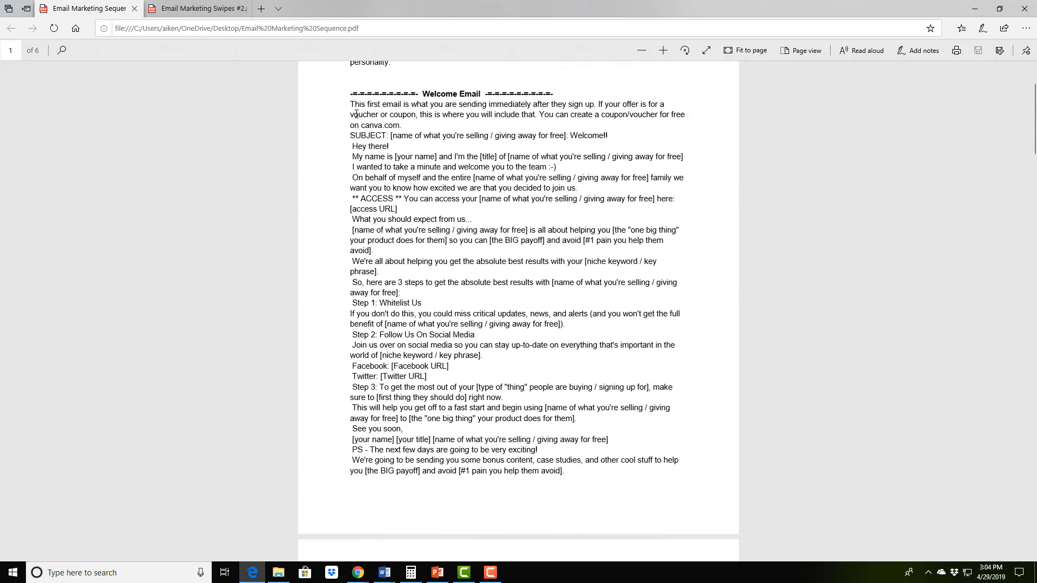
pyautogui.moveTo(355, 104); pyautogui.dragTo(524, 102)
pyautogui.click(390, 136)
pyautogui.moveTo(391, 136); pyautogui.dragTo(606, 136)
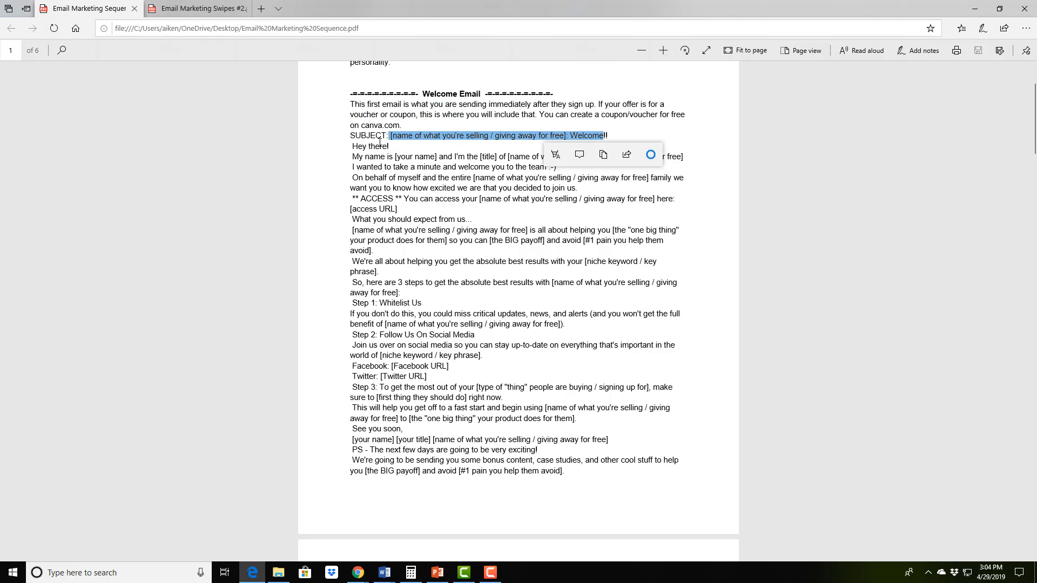
pyautogui.click(363, 148)
pyautogui.moveTo(350, 147); pyautogui.dragTo(541, 324)
pyautogui.click(398, 193)
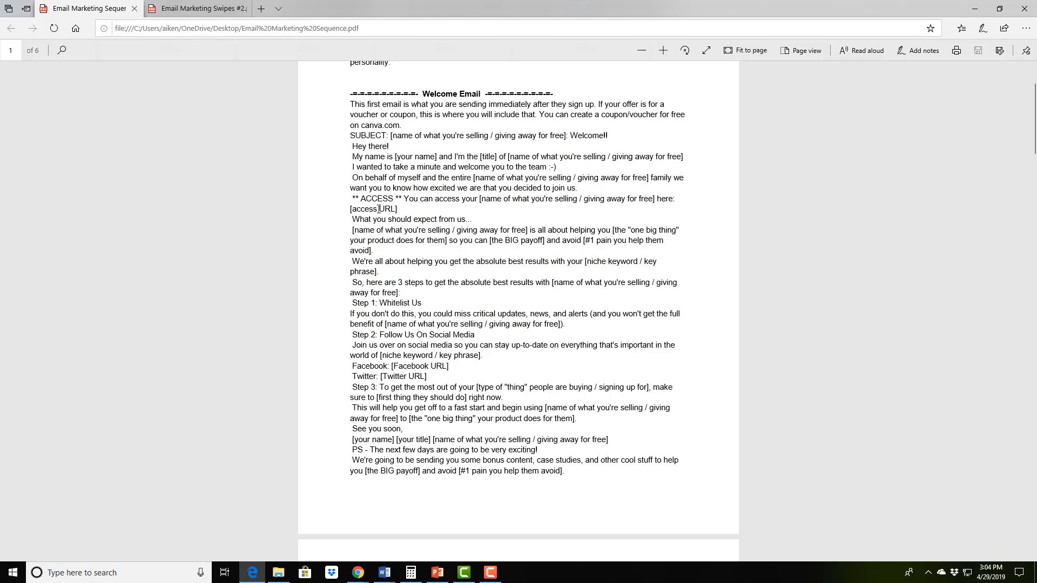
pyautogui.moveTo(397, 210); pyautogui.dragTo(353, 210)
pyautogui.click(397, 231)
pyautogui.scroll(-2, 445, 231)
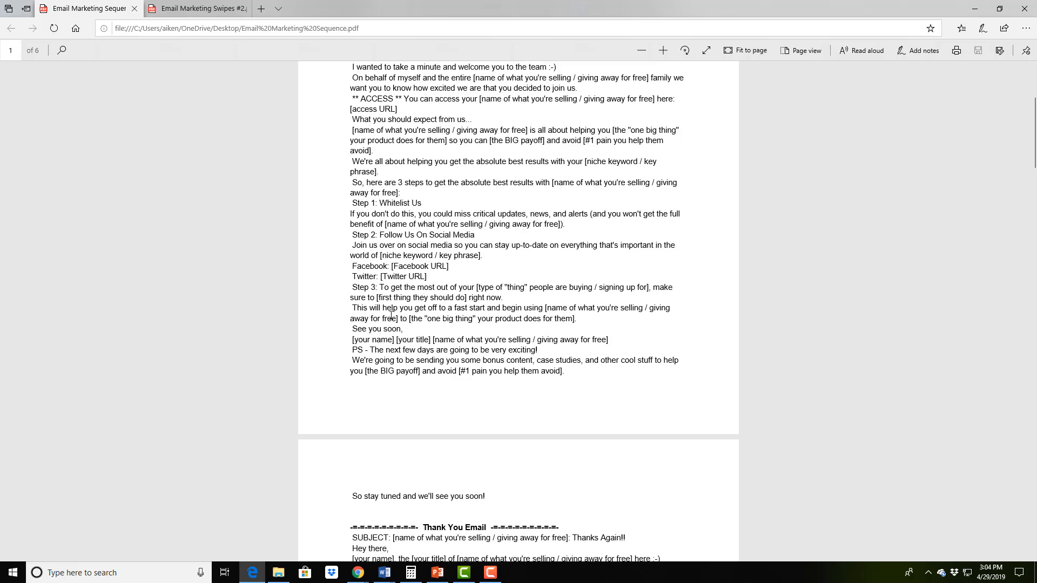
# Review the Thank You, FAST Win and following email templates in the sequence PDF, then return to its beginning
pyautogui.scroll(-6, 390, 316)
pyautogui.moveTo(352, 187); pyautogui.dragTo(548, 219)
pyautogui.click(474, 303)
pyautogui.scroll(-5, 474, 303)
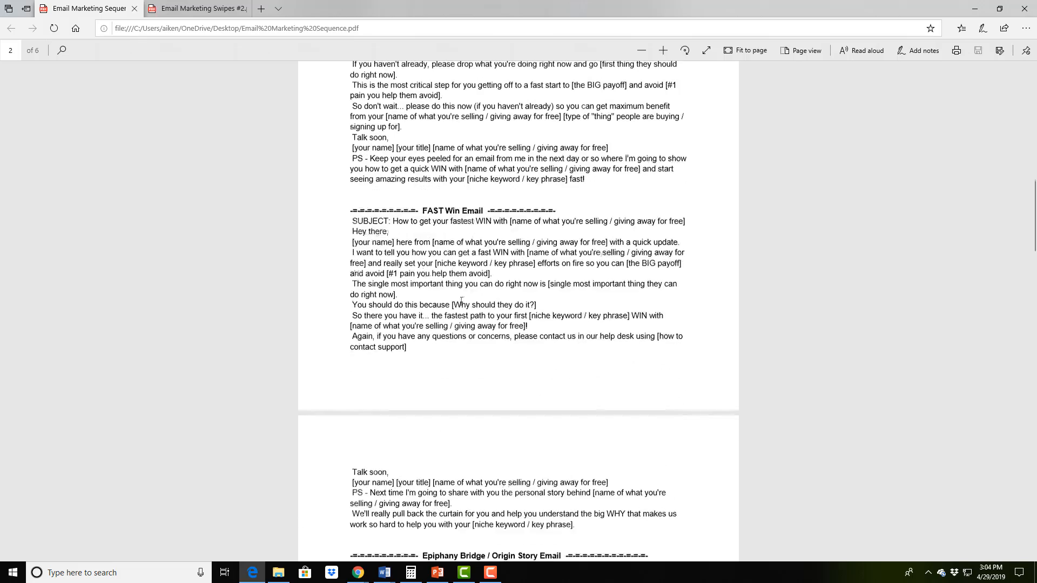
pyautogui.moveTo(350, 208); pyautogui.dragTo(432, 285)
pyautogui.click(437, 347)
pyautogui.scroll(-7, 436, 346)
pyautogui.scroll(20, 342, 348)
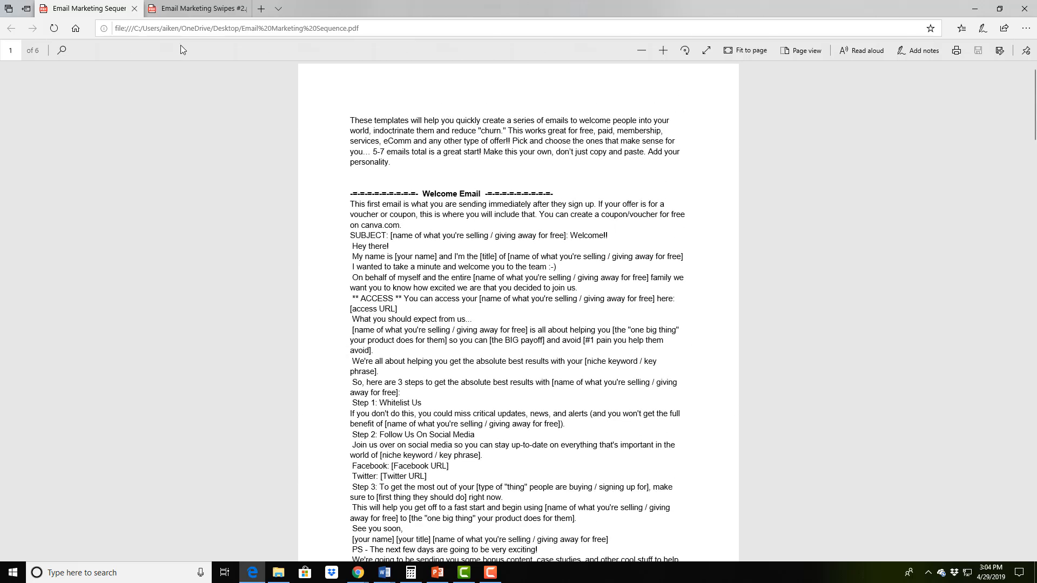
# Open the Email Marketing Swipes #2 PDF and examine its email series overview, suggested timeframes, subject lines and copy-and-paste content
pyautogui.click(194, 10)
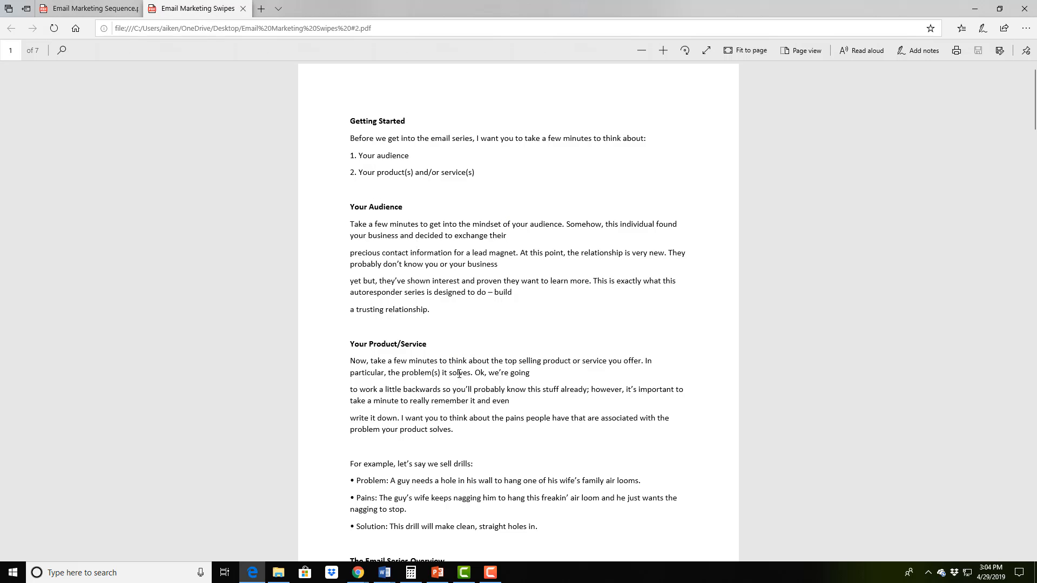
pyautogui.scroll(-6, 479, 329)
pyautogui.scroll(-4, 528, 364)
pyautogui.scroll(6, 526, 364)
pyautogui.scroll(-5, 524, 362)
pyautogui.scroll(-5, 513, 350)
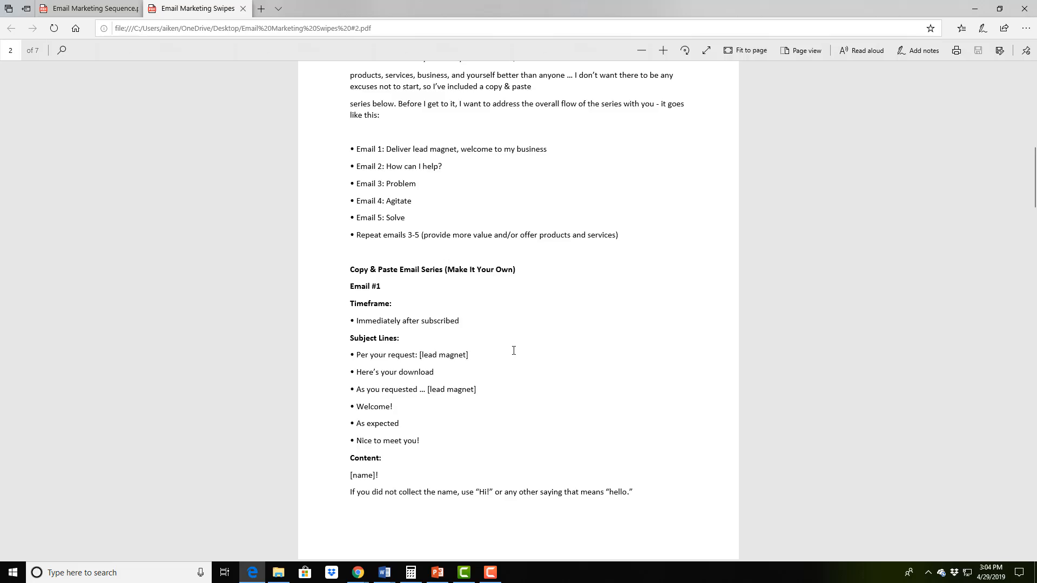
pyautogui.moveTo(356, 181); pyautogui.dragTo(470, 302)
pyautogui.click(481, 324)
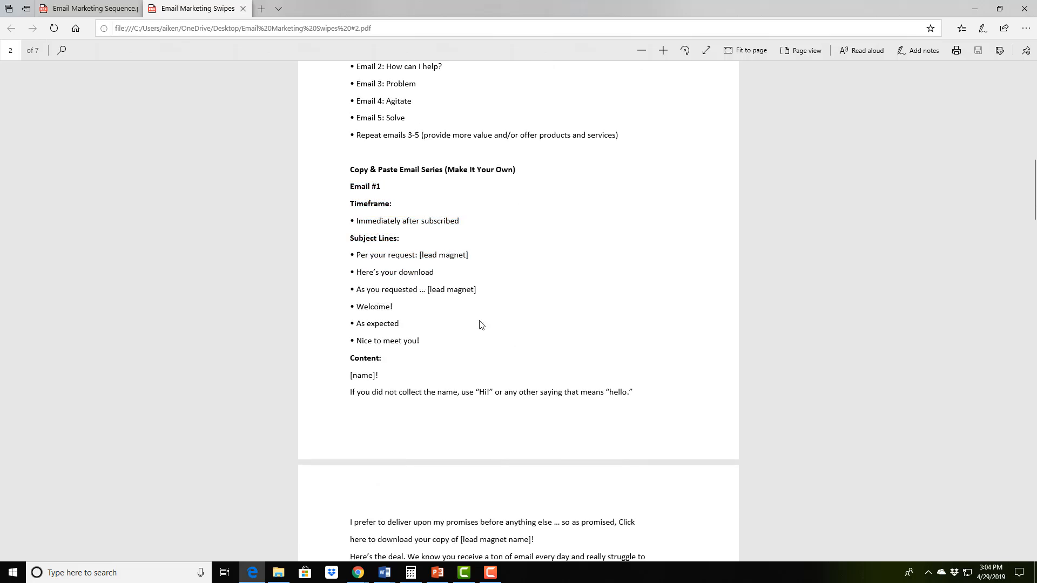
pyautogui.scroll(-5, 482, 324)
pyautogui.scroll(-15, 430, 459)
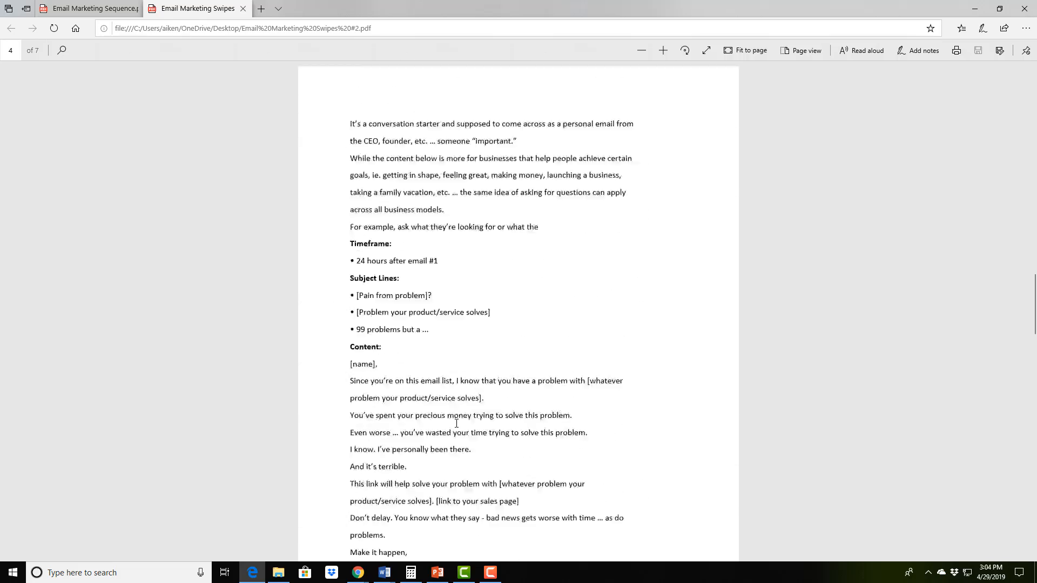
# Copy the subject line "Here's your download" from Email #1 in the Email Marketing Swipes #2 PDF
pyautogui.scroll(10, 463, 377)
pyautogui.scroll(15, 464, 378)
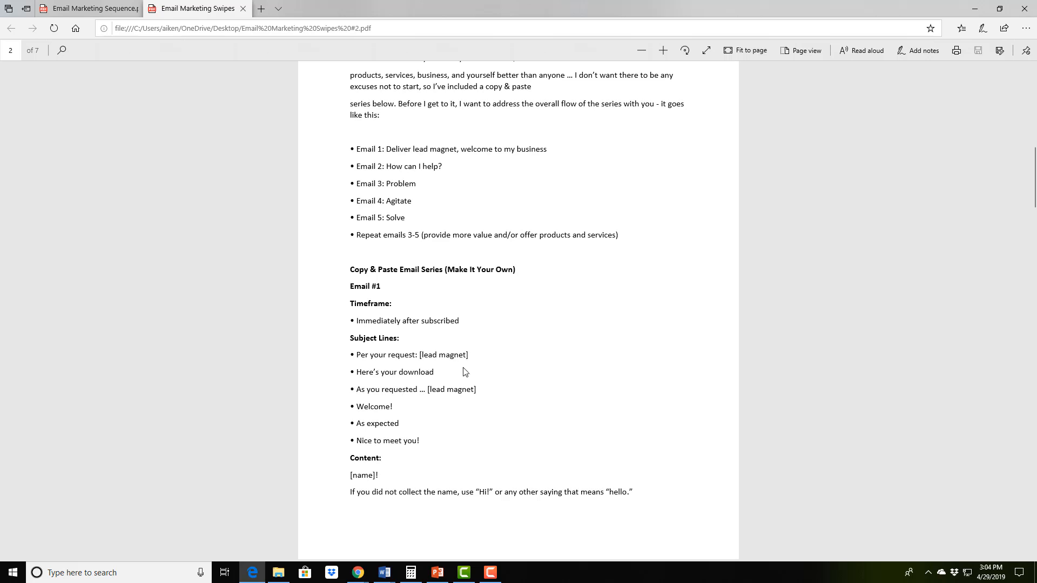
pyautogui.scroll(-1, 371, 324)
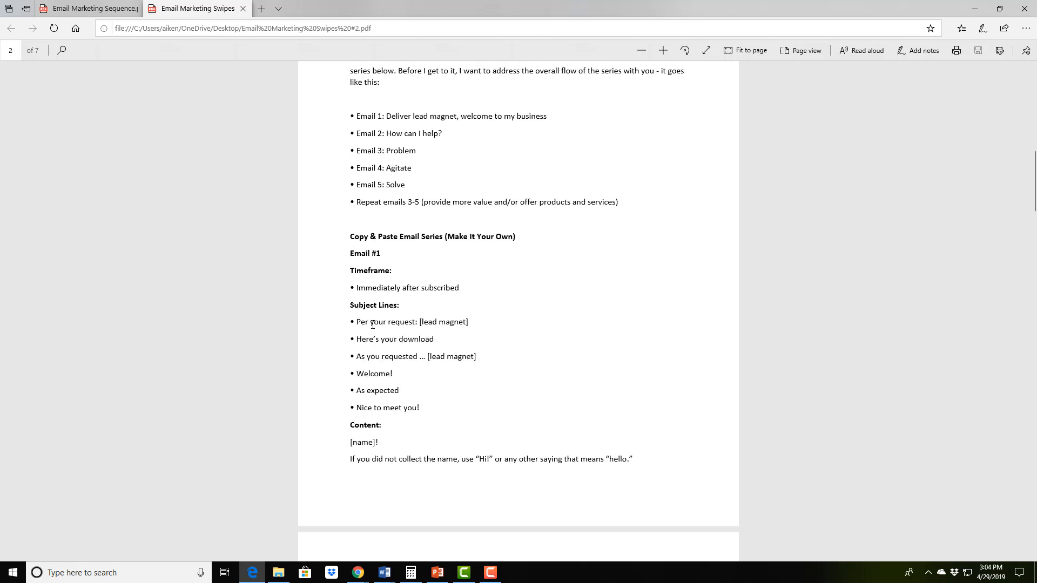
pyautogui.moveTo(357, 322); pyautogui.dragTo(426, 325)
pyautogui.hotkey('ctrl', 'c')
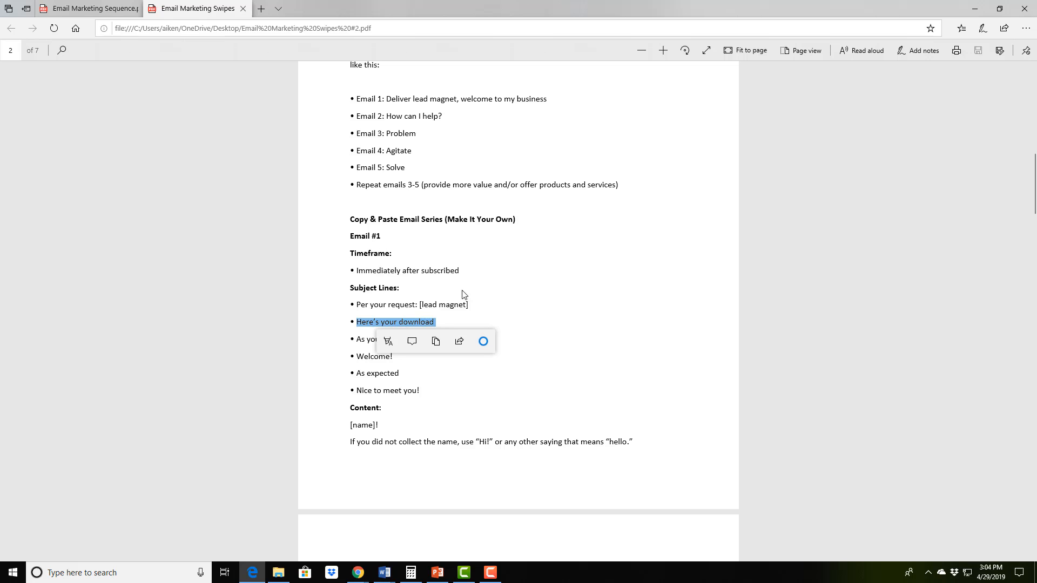
# Switch to GetResponse in Chrome, paste the copied line as the autoresponder email's subject, and continue to template selection
pyautogui.click(975, 9)
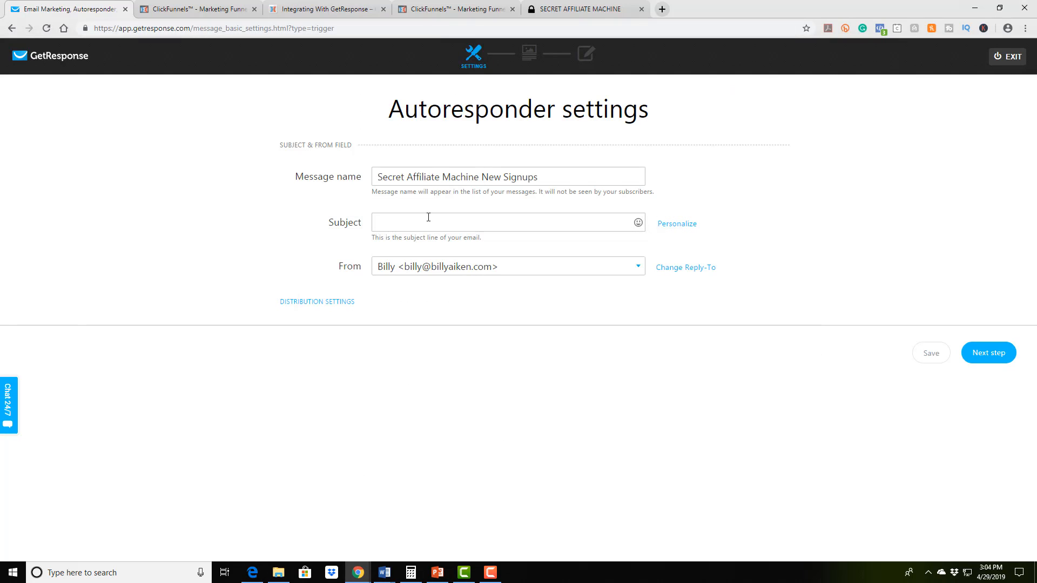
pyautogui.click(405, 225)
pyautogui.hotkey('ctrl', 'v')
pyautogui.click(972, 359)
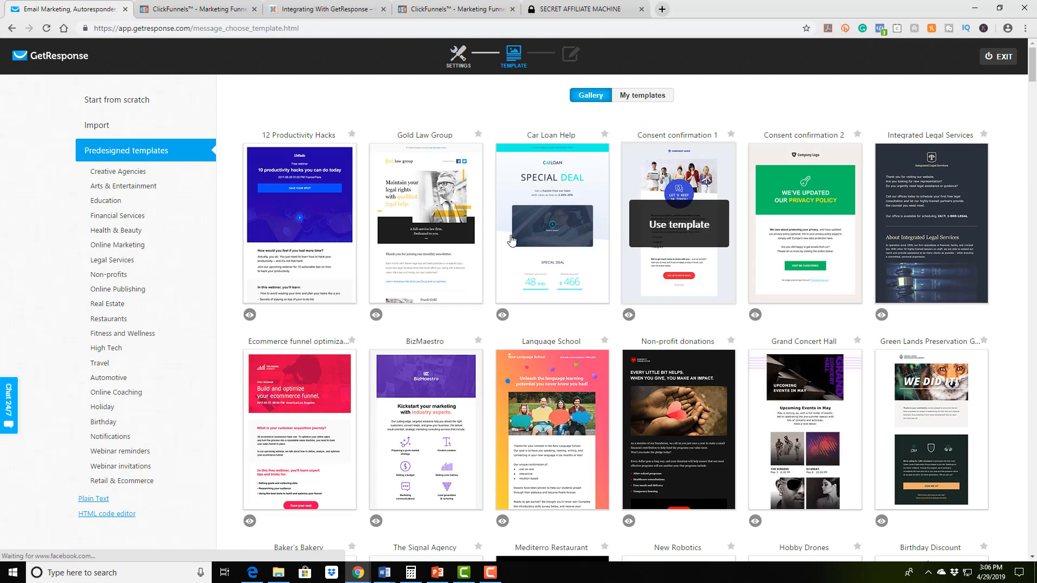
# Browse the predesigned templates, then start the email from scratch with the Blank template
pyautogui.scroll(-3, 738, 321)
pyautogui.scroll(3, 738, 320)
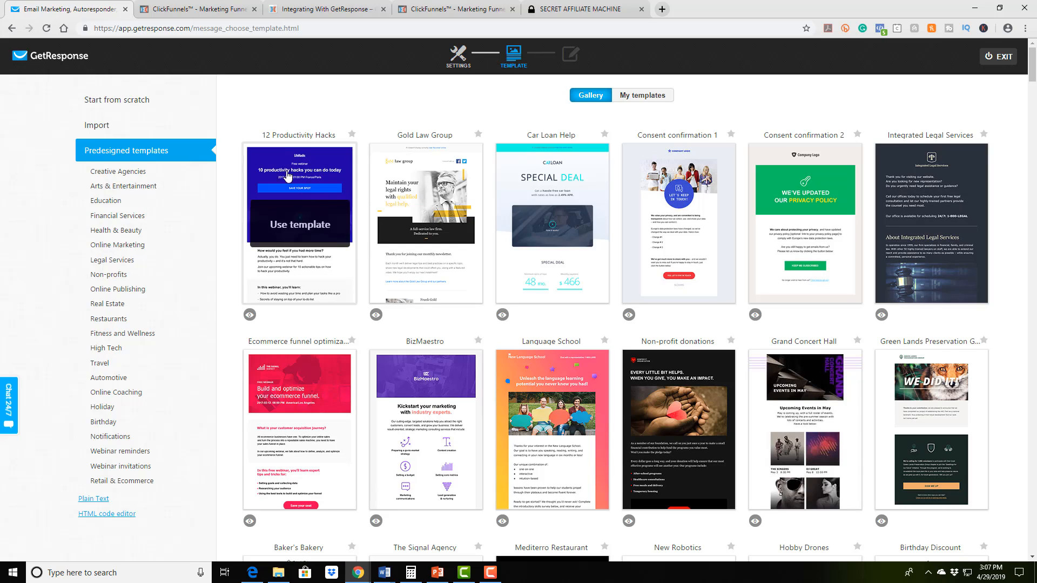
pyautogui.click(114, 101)
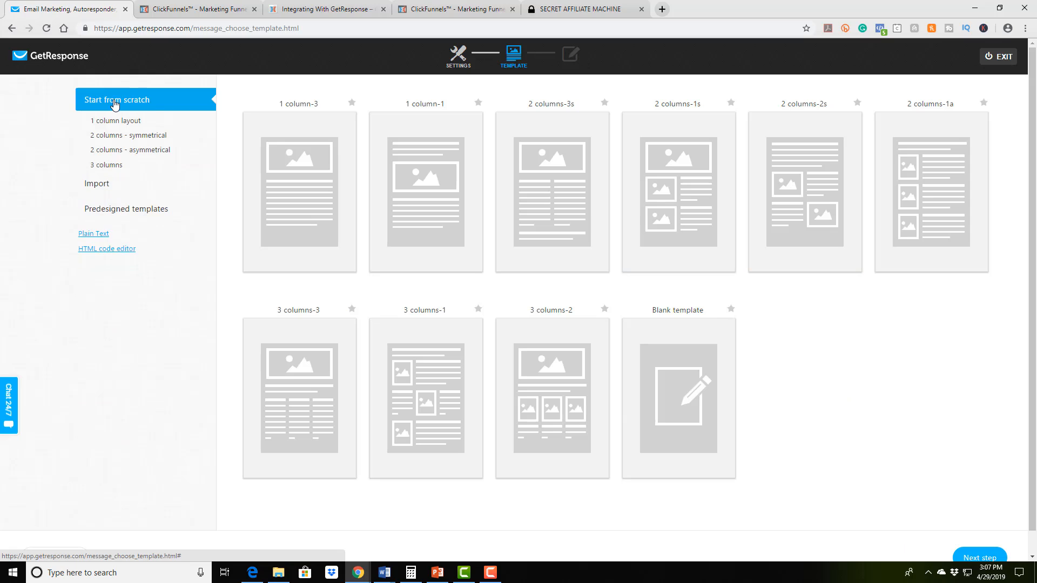
pyautogui.click(697, 380)
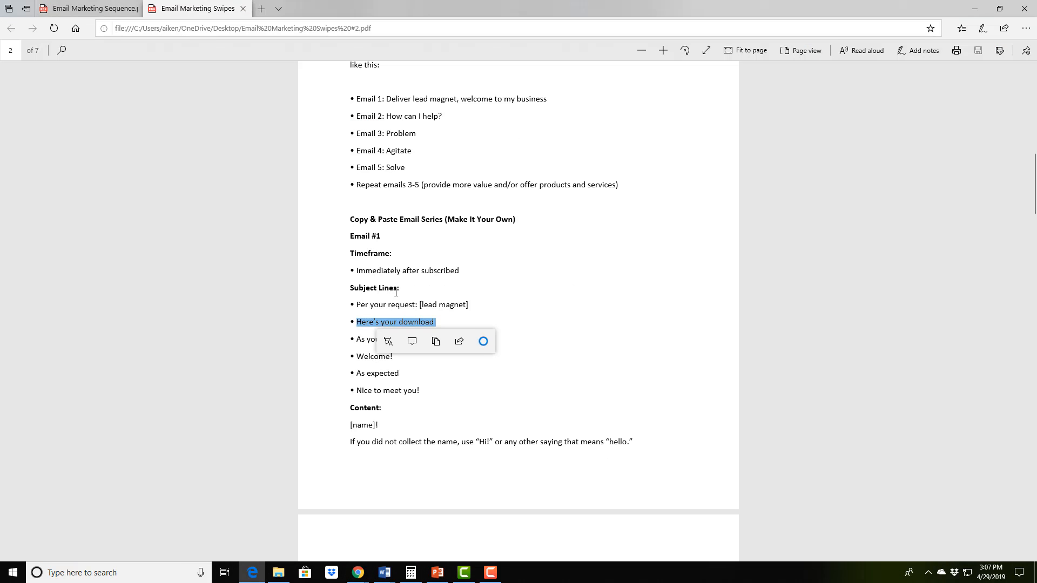
# In the Email Marketing Swipes #2 PDF in Edge, select and copy the Email #1 content from "[name]!" through "[your name]"
pyautogui.click(475, 322)
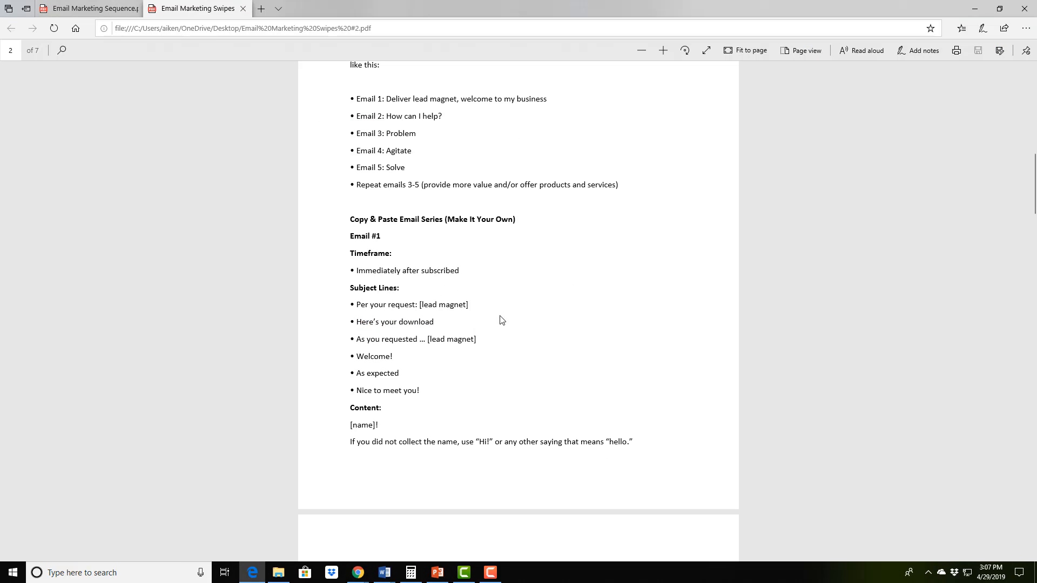
pyautogui.scroll(-5, 498, 319)
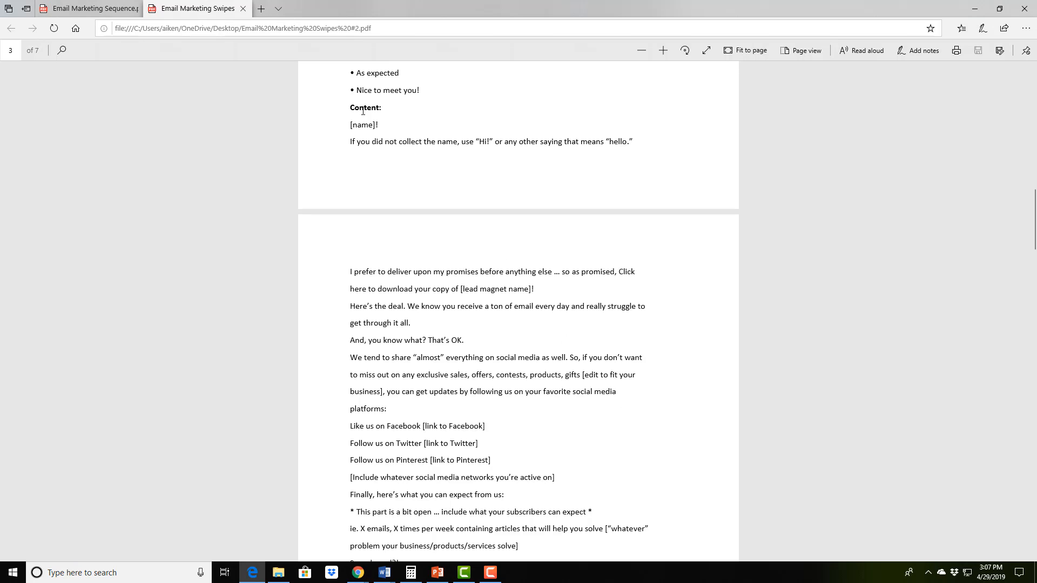
pyautogui.moveTo(350, 126); pyautogui.dragTo(365, 280)
pyautogui.scroll(-5, 539, 300)
pyautogui.scroll(-1, 539, 299)
pyautogui.moveTo(537, 297); pyautogui.dragTo(394, 321)
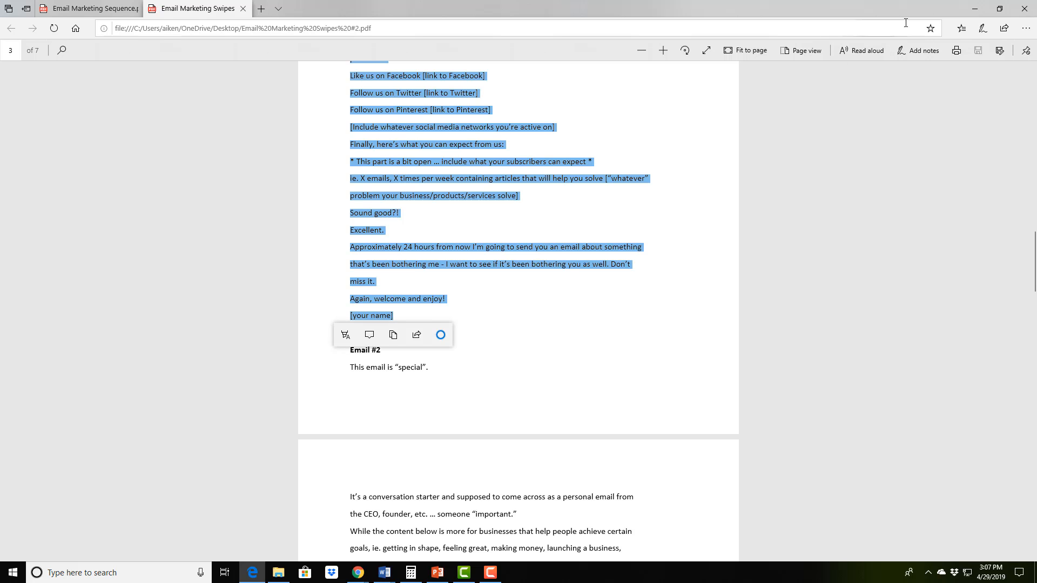
# Return to the GetResponse editor, add a text block, and replace its placeholder text with the copied Email #1 content
pyautogui.click(975, 8)
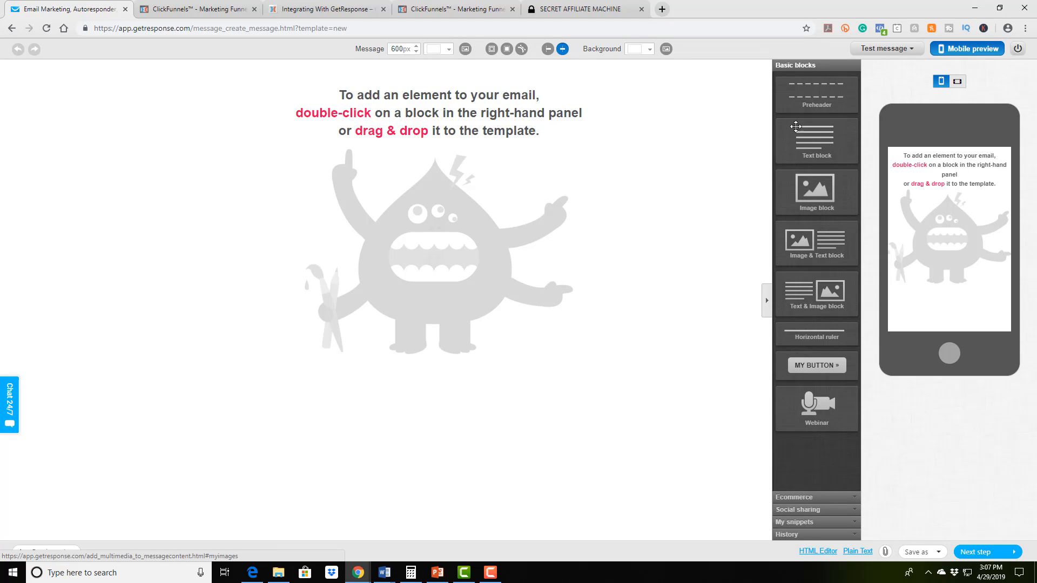
pyautogui.moveTo(817, 147); pyautogui.dragTo(470, 127)
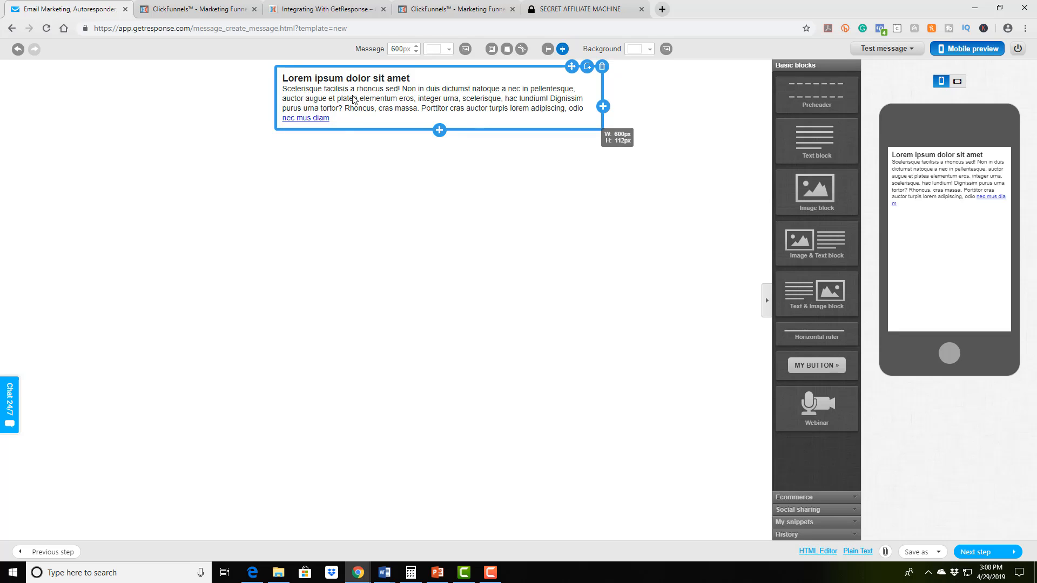
pyautogui.click(340, 117)
pyautogui.moveTo(336, 117); pyautogui.dragTo(283, 79)
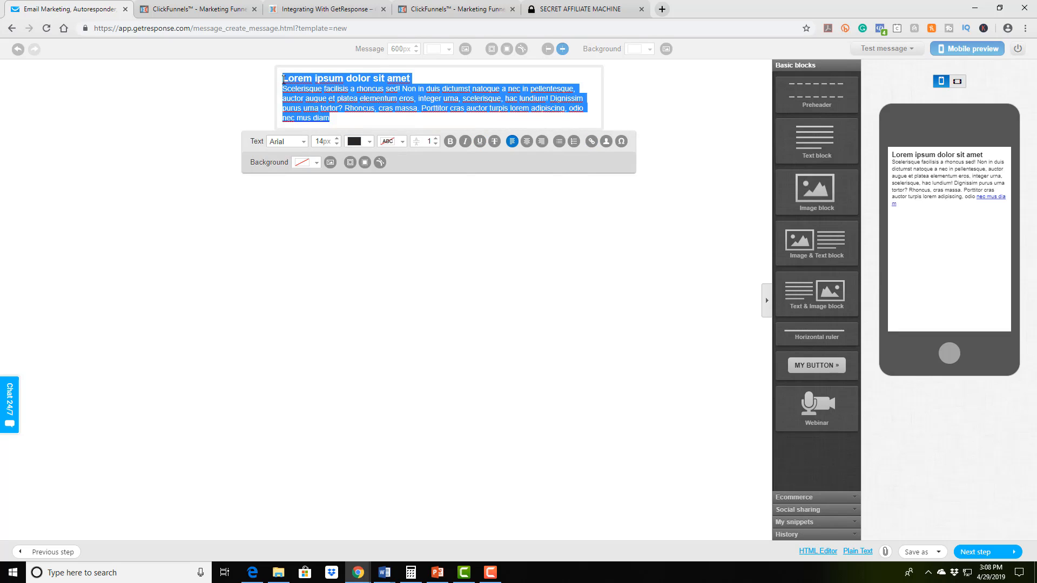
pyautogui.write('[name]! If you did not collect the name, use "Hi!" or any other saying that means "hello." I prefer to deliver upon my promises before anything else … so as promised, Click here to download your copy of [lead magnet name]! Here’s the deal. We know you receive a ton of email every day and really struggle to get through it all. And, you know what? That’s OK. We tend to share "almost" everything on social media as well. So, if you don’t want to miss out on any exclusive sales, offers, contests, products, gifts [edit to fit your business], you can get updates by following us on your favorite social media platforms: Like us on Facebook [link to Facebook] Follow us on Twitter [link to Twitter] Follow us on Pinterest [link to Pinterest] [Include whatever social media networks you’re active on] Finally, here’s what you can expect from us: * This part is a bit open … include what your subscribers can expect * ie. X emails, X times per week containing articles that will help you solve ["whatever" problem your business/products/services solve] Sound good?! Excellent. Approximately 24 hours from now I’m going to send you an email about something that’s been bothering me - I want to see if it’s been bothering you as well. Don’t miss it. Again, welcome and enjoy! [your name]')
pyautogui.click(401, 215)
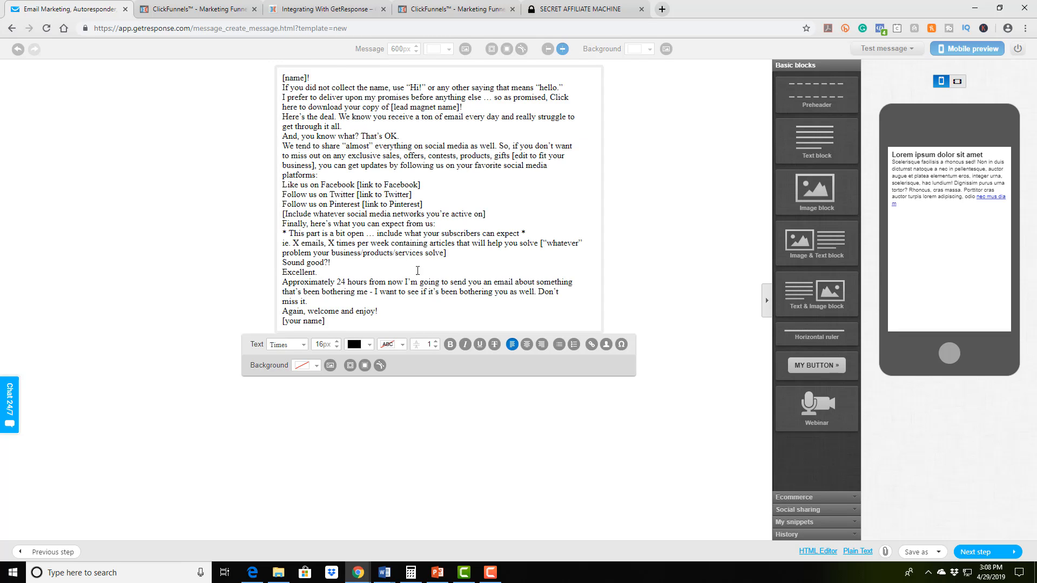
pyautogui.click(663, 229)
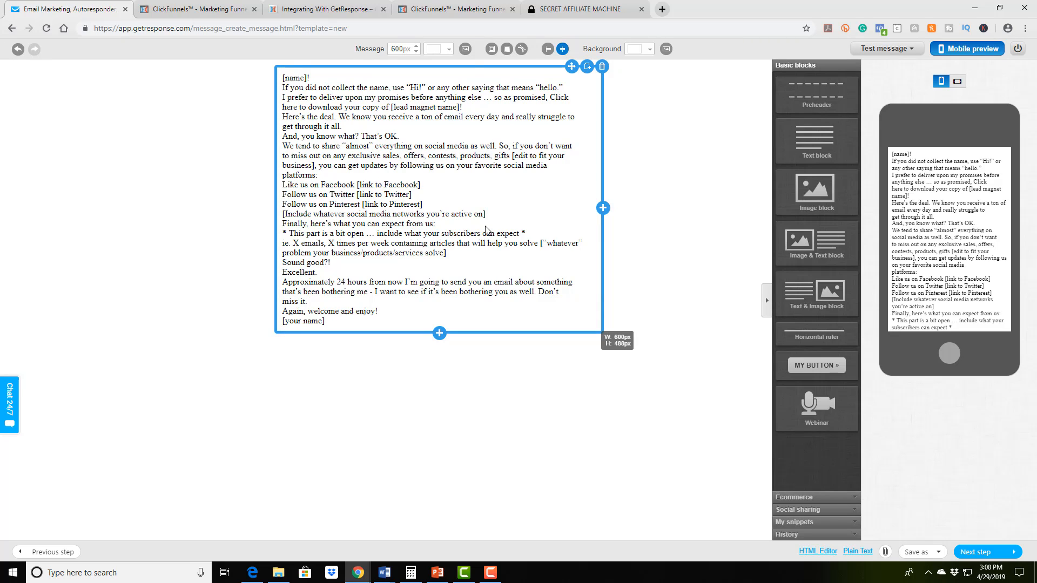
# Insert blank lines between the email's paragraphs, from the greeting through the line "Finally, here's what you can expect from us:"
pyautogui.click(311, 77)
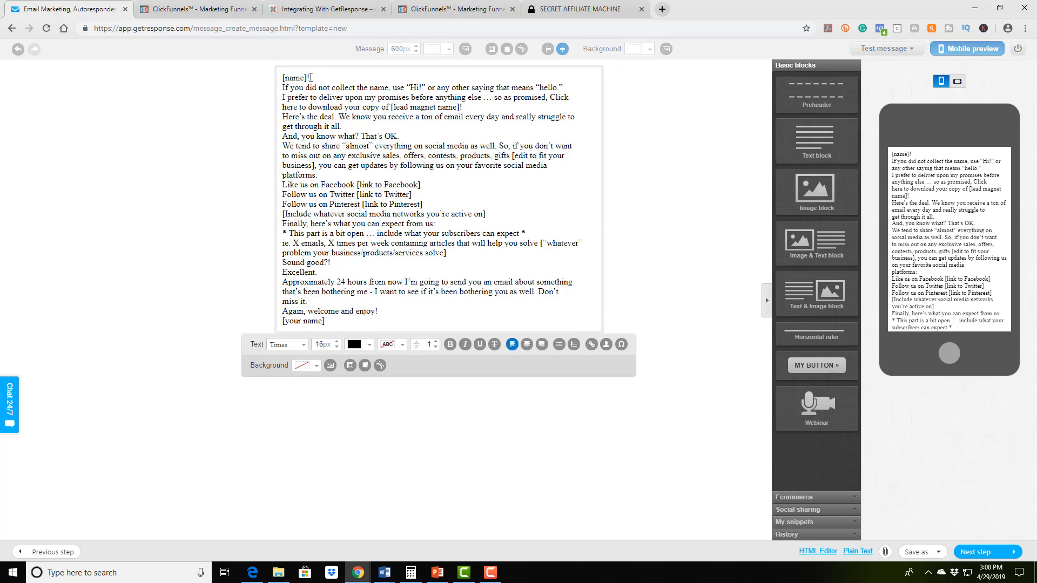
pyautogui.press('Return')
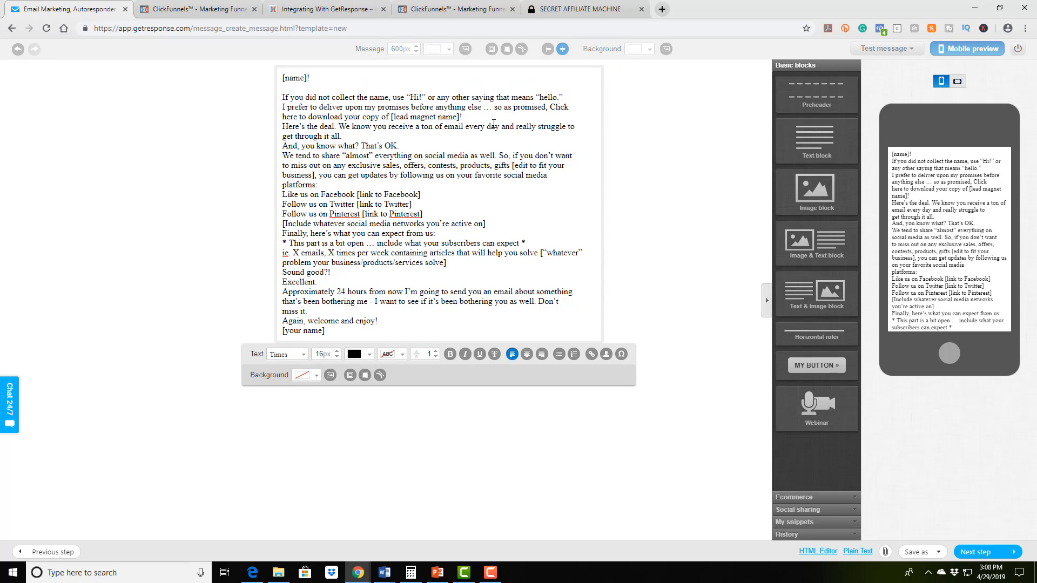
pyautogui.press('Return')
pyautogui.press('Return')
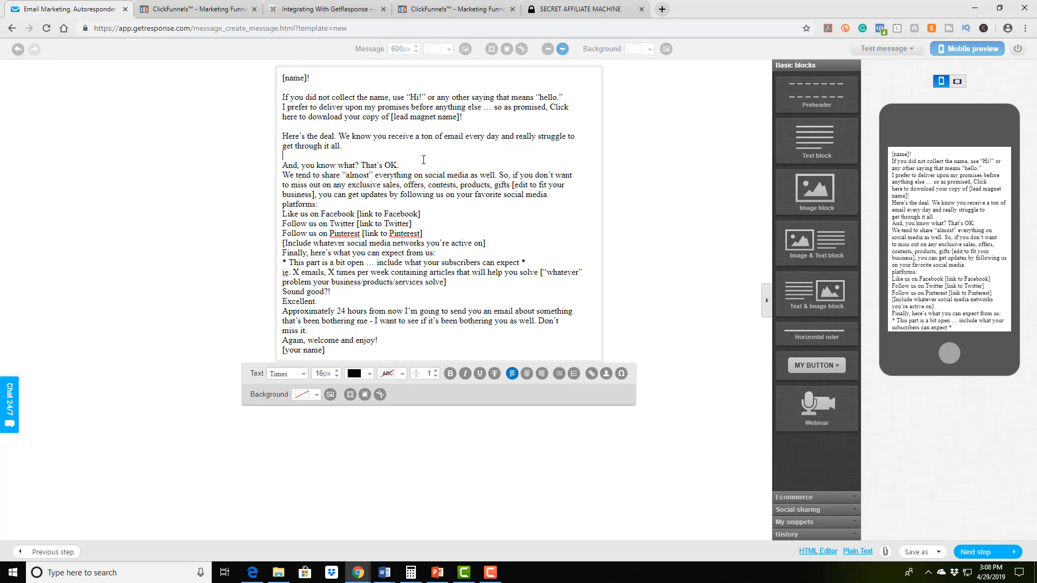
pyautogui.press('Return')
pyautogui.click(423, 214)
pyautogui.press('Return')
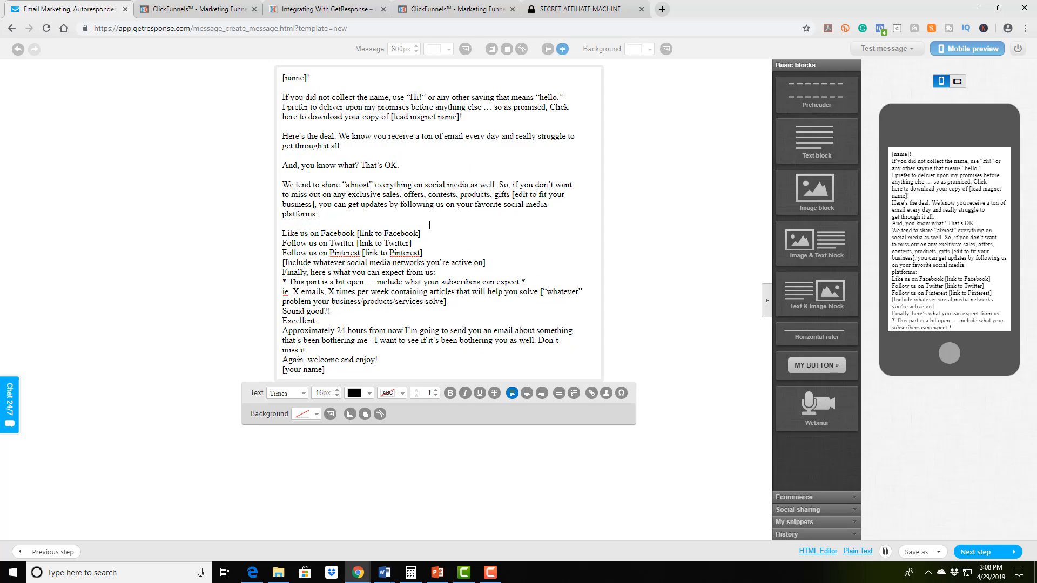
pyautogui.press('Return')
pyautogui.click(423, 253)
pyautogui.press('Return')
pyautogui.click(488, 272)
pyautogui.press('Return')
pyautogui.click(488, 292)
pyautogui.press('Return')
pyautogui.click(456, 311)
pyautogui.press('Return')
pyautogui.click(383, 270)
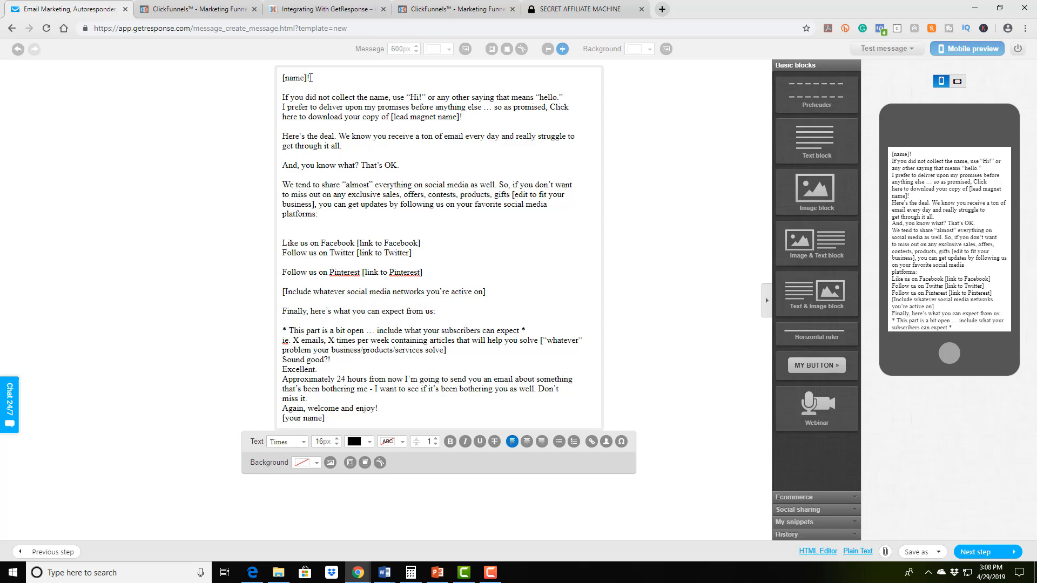
# Replace the "[name]!" greeting with "Hey there!" and highlight the lead magnet name placeholder without editing it
pyautogui.moveTo(307, 78); pyautogui.dragTo(290, 77)
pyautogui.write('Hey there!')
pyautogui.moveTo(459, 117); pyautogui.dragTo(396, 115)
pyautogui.click(414, 126)
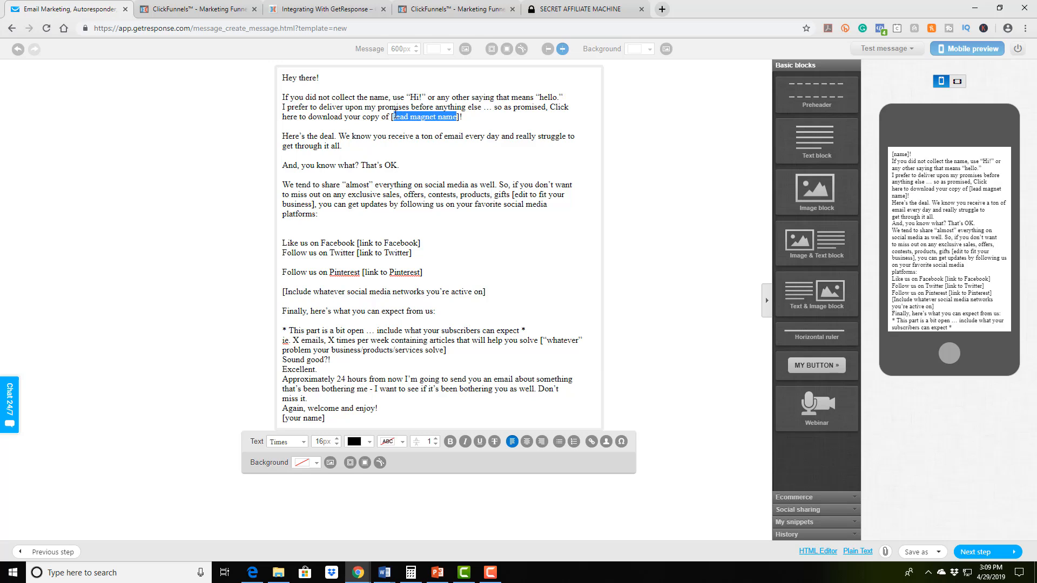
pyautogui.click(424, 148)
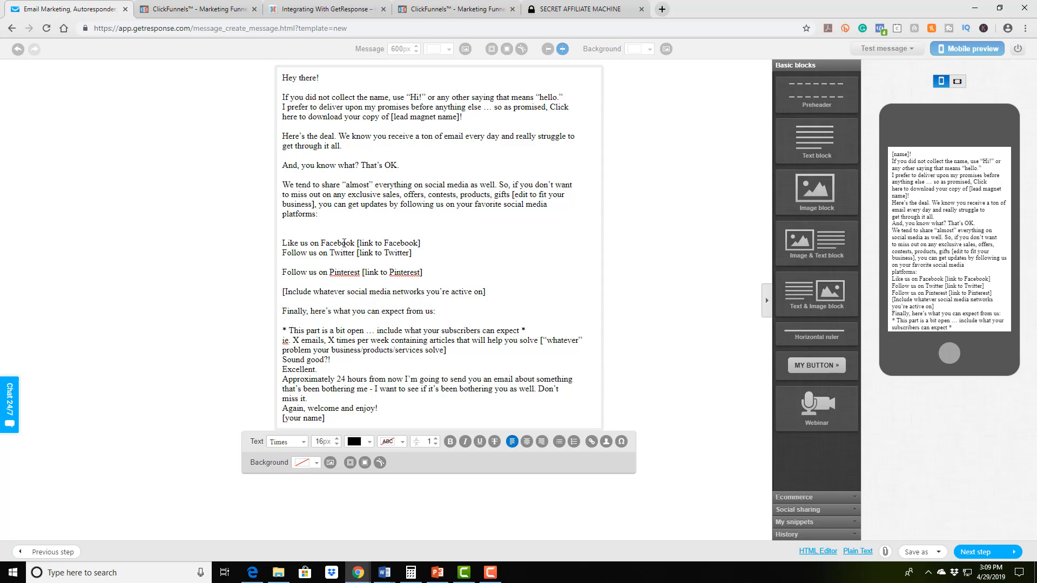
# Delete the "[link to Facebook]" placeholder after "Like us on Facebook"
pyautogui.moveTo(420, 243); pyautogui.dragTo(357, 243)
pyautogui.press('BackSpace')
pyautogui.press('BackSpace')
# Open the link settings for the "Like us on Facebook" text and close them with the URL and title left blank
pyautogui.moveTo(355, 243); pyautogui.dragTo(283, 242)
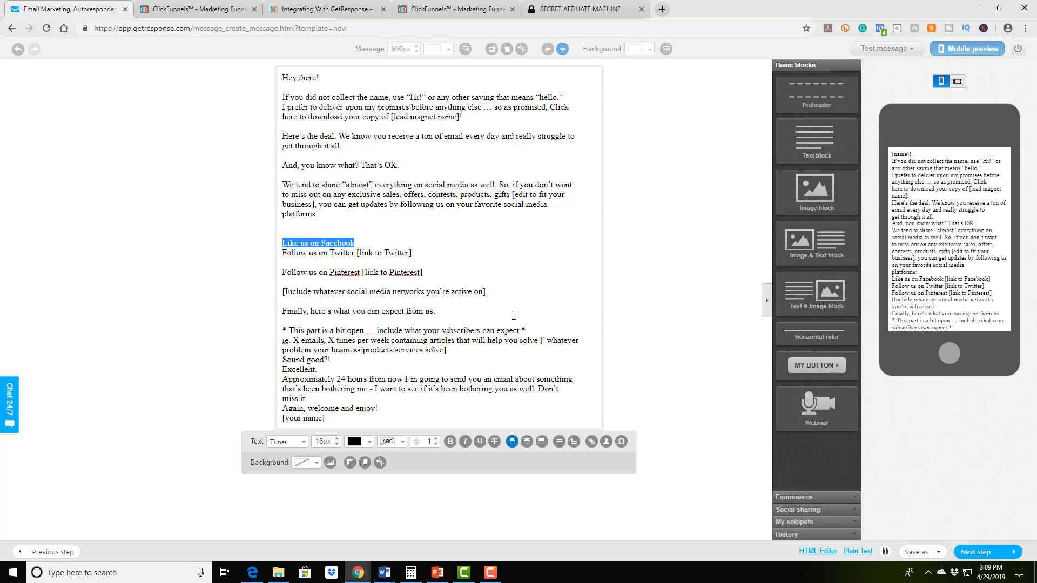
pyautogui.click(590, 442)
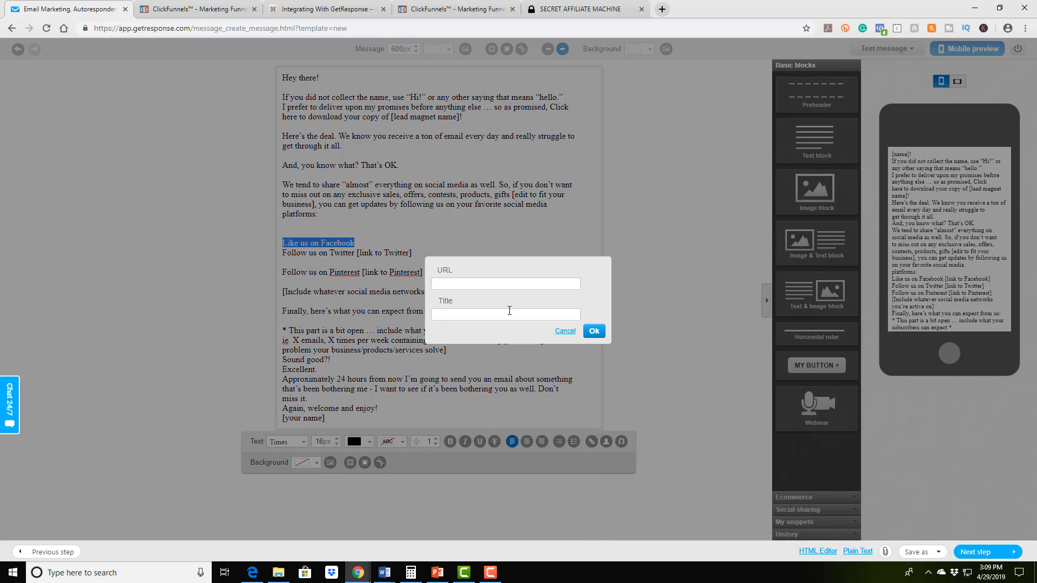
pyautogui.click(448, 283)
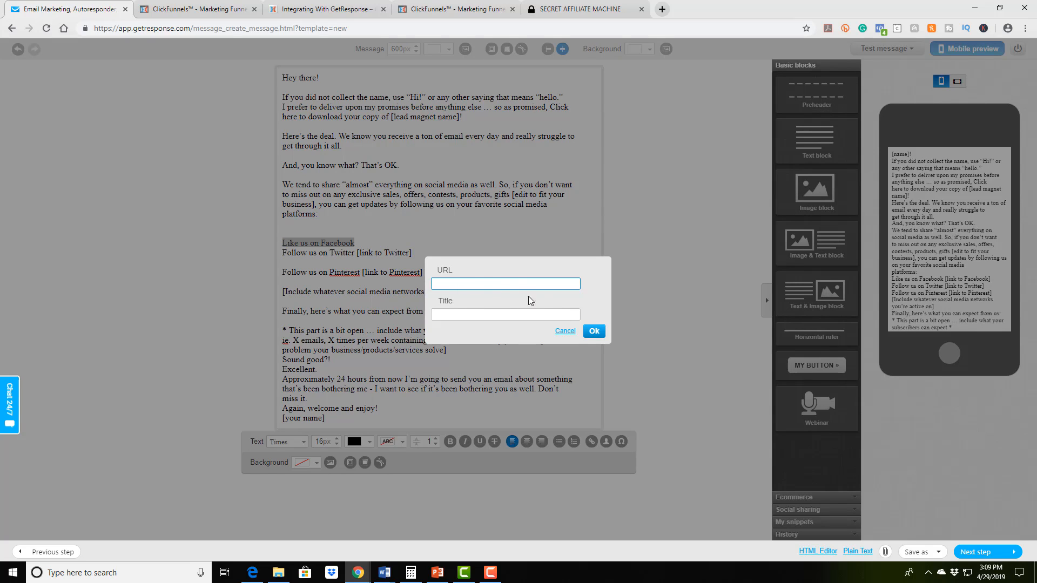
pyautogui.click(603, 335)
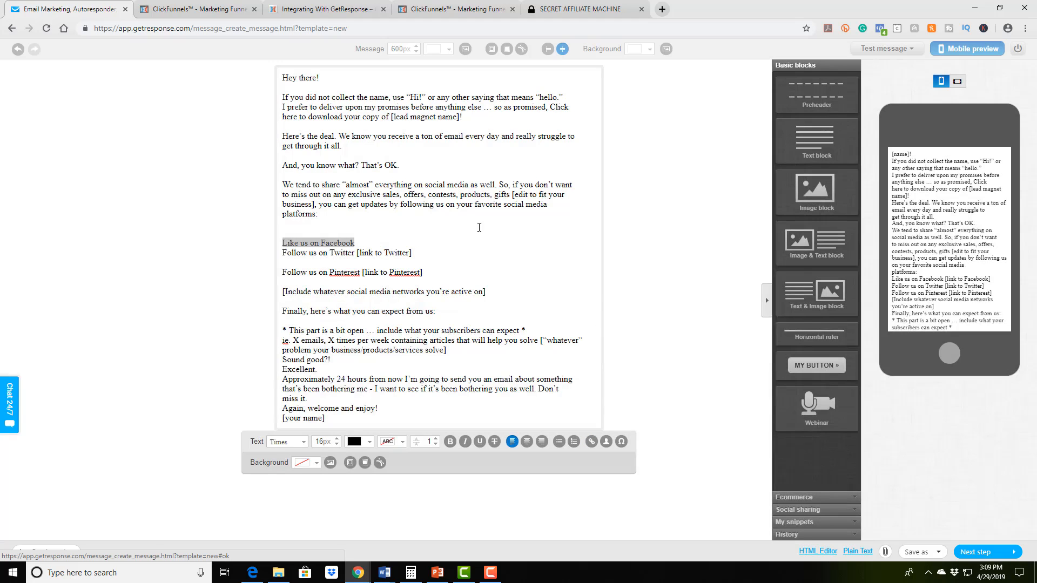
pyautogui.click(459, 222)
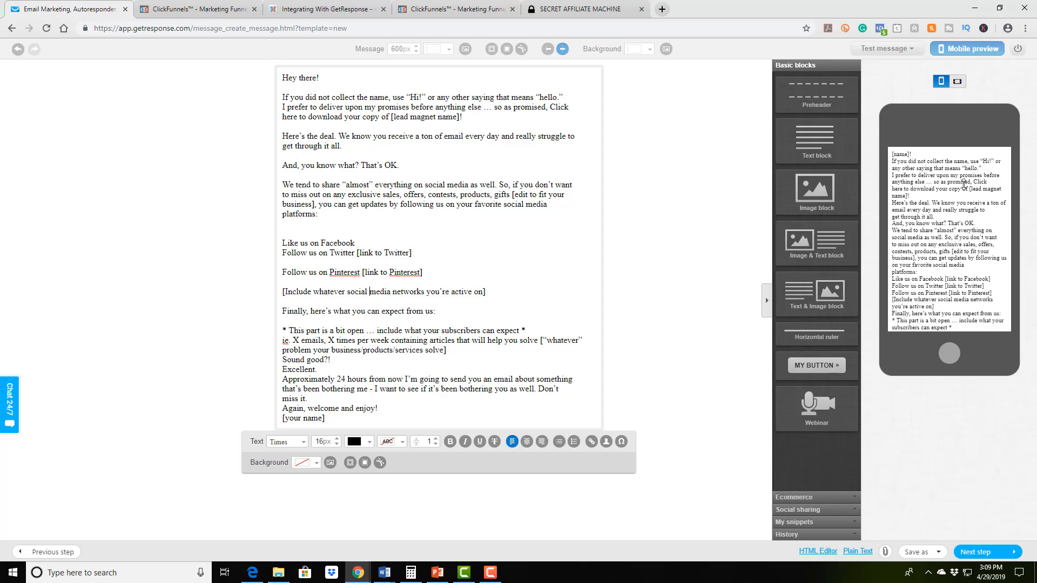
# Examine the email's mobile preview in portrait orientation, then switch it to landscape
pyautogui.scroll(-3, 951, 254)
pyautogui.scroll(3, 947, 260)
pyautogui.scroll(-3, 956, 270)
pyautogui.scroll(3, 959, 279)
pyautogui.click(957, 81)
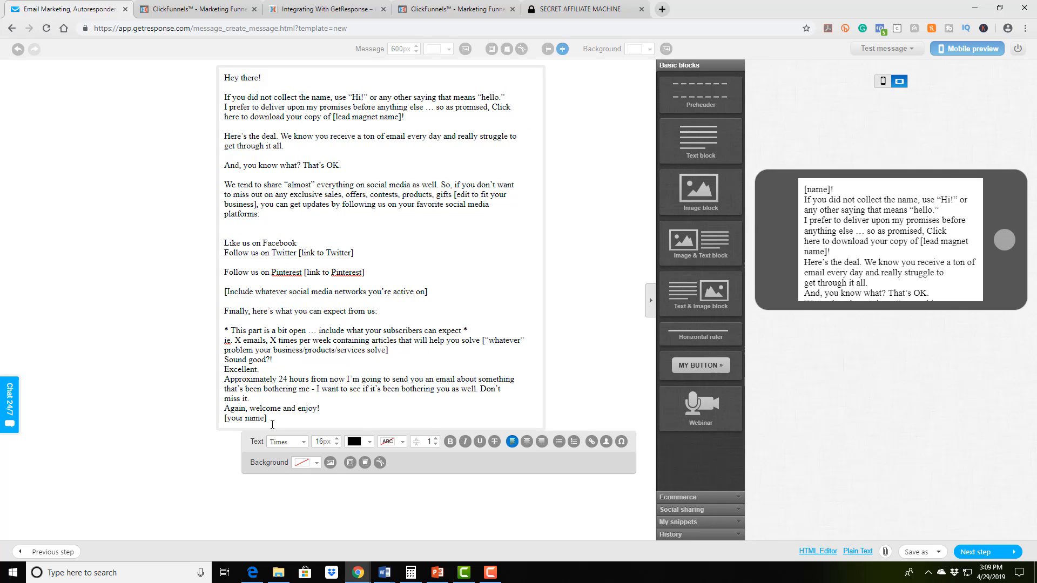
# Continue to the autoresponder setup, review the Secret Affiliate Machine name, day, list and schedule settings, and save and publish it
pyautogui.click(989, 554)
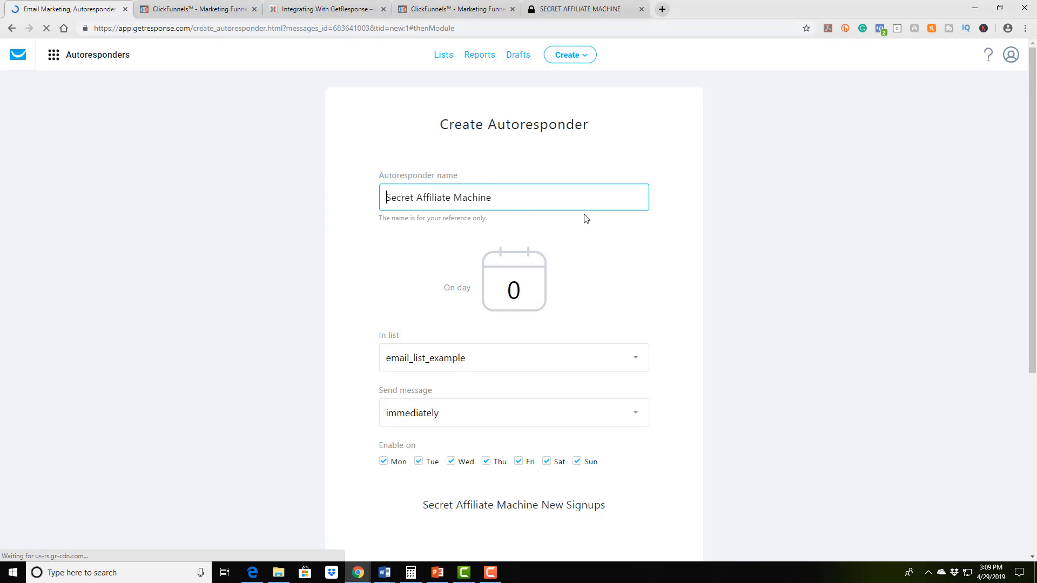
pyautogui.scroll(-5, 696, 273)
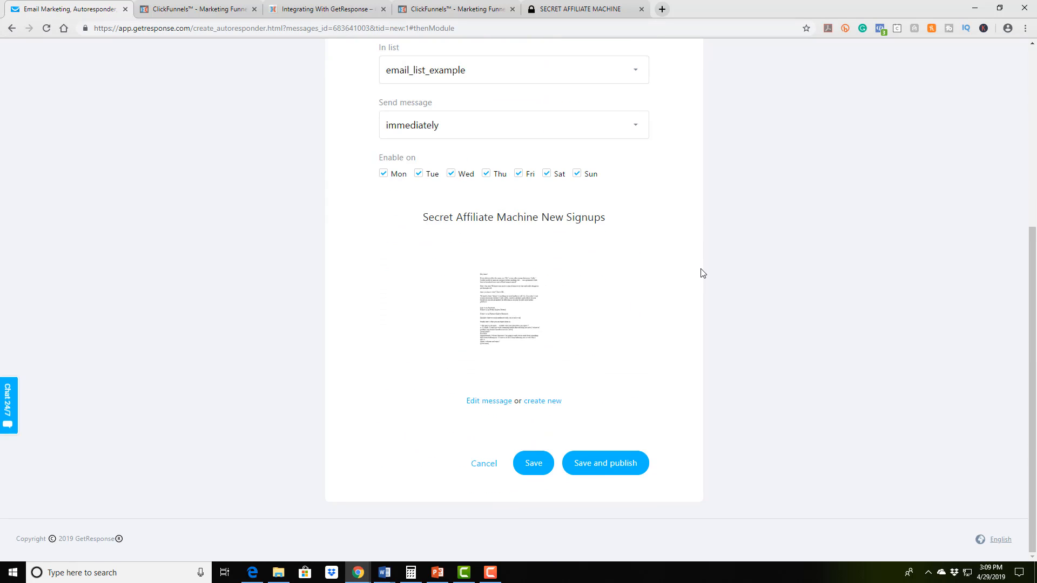
pyautogui.scroll(4, 597, 389)
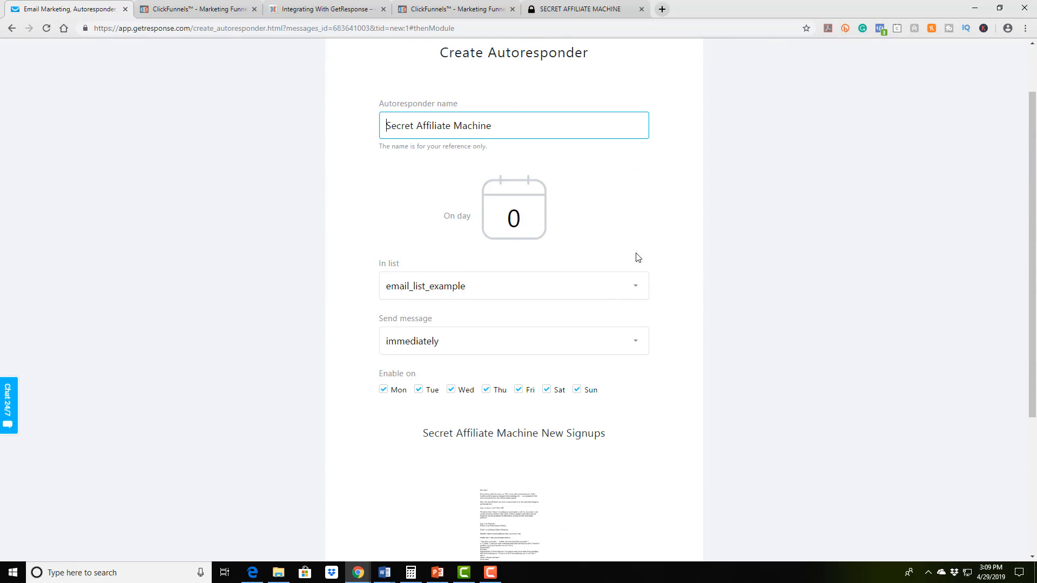
pyautogui.scroll(2, 697, 297)
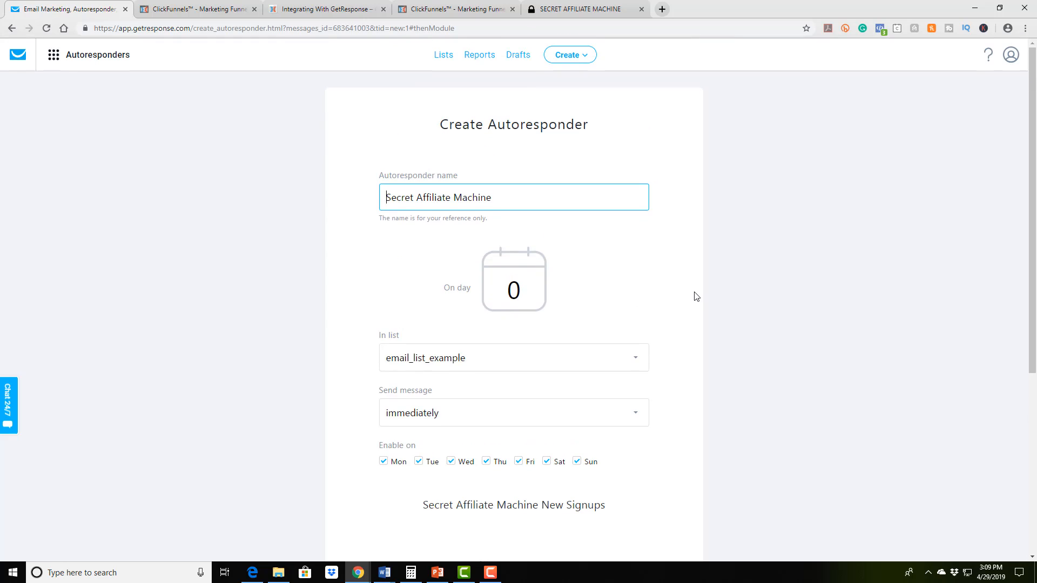
pyautogui.scroll(-3, 648, 308)
pyautogui.scroll(-3, 716, 338)
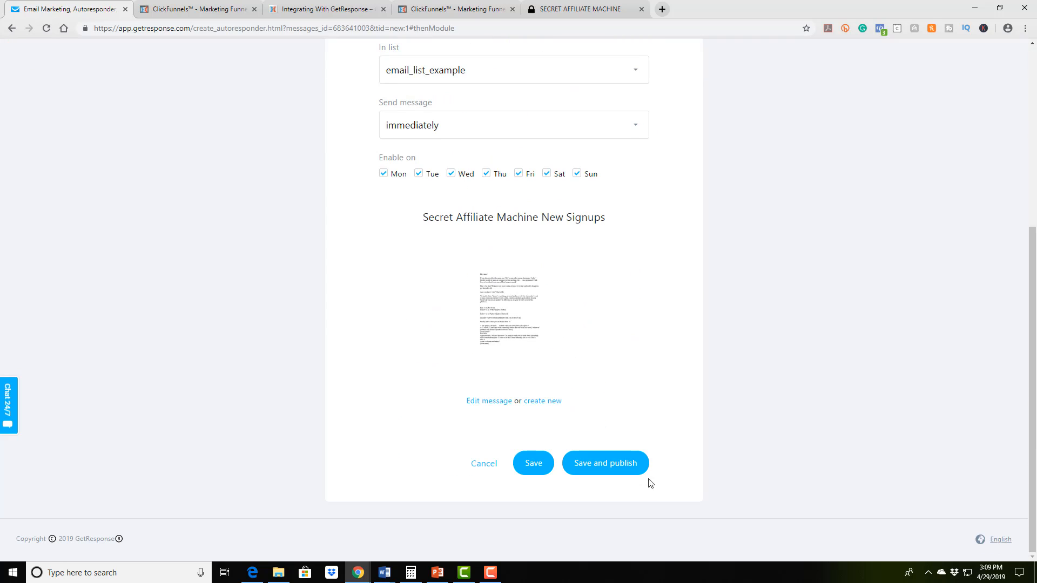
pyautogui.click(604, 466)
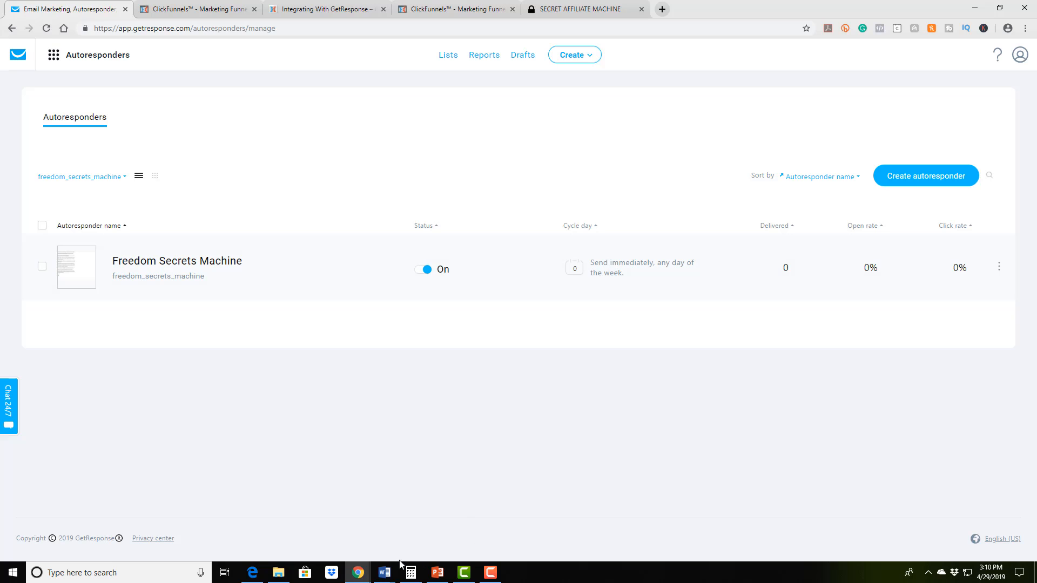
# Look up the Email #2 section and its timeframe in the Email Marketing Swipes #2 PDF, then minimize the PDF window
pyautogui.click(254, 569)
pyautogui.click(593, 291)
pyautogui.scroll(-6, 540, 268)
pyautogui.scroll(2, 386, 146)
pyautogui.moveTo(354, 99); pyautogui.dragTo(396, 103)
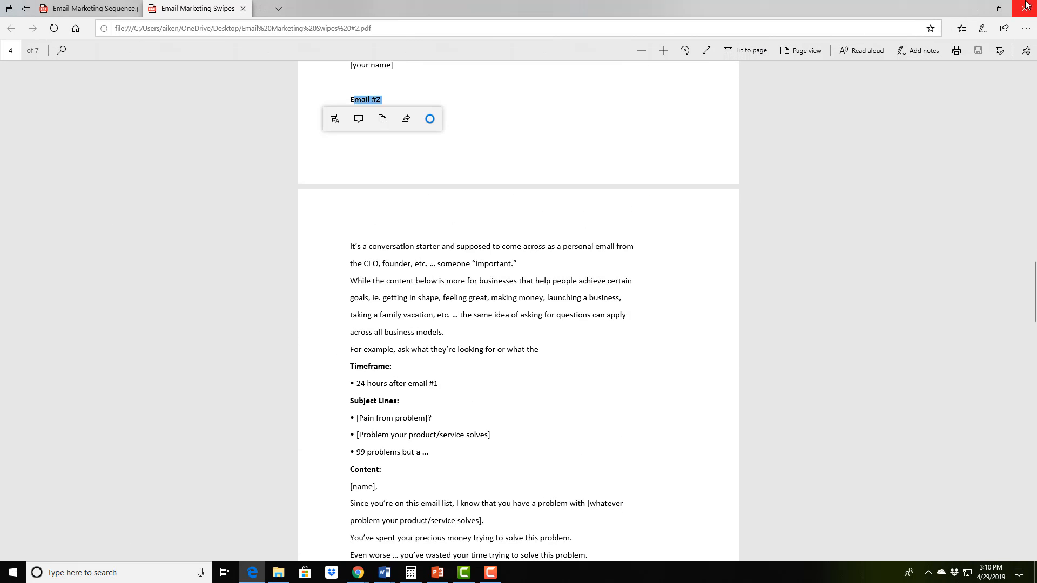
pyautogui.click(975, 8)
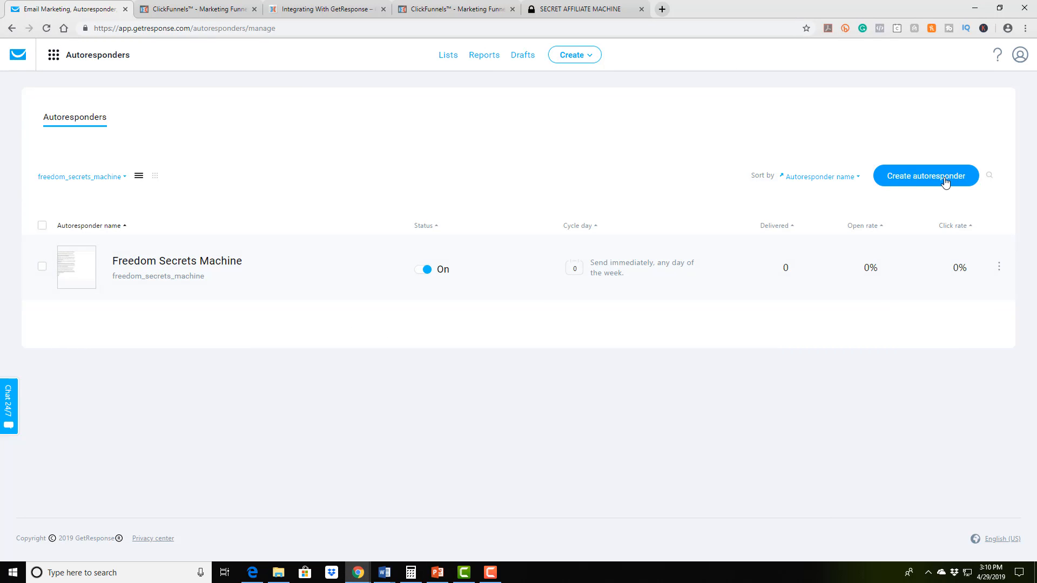
pyautogui.click(927, 178)
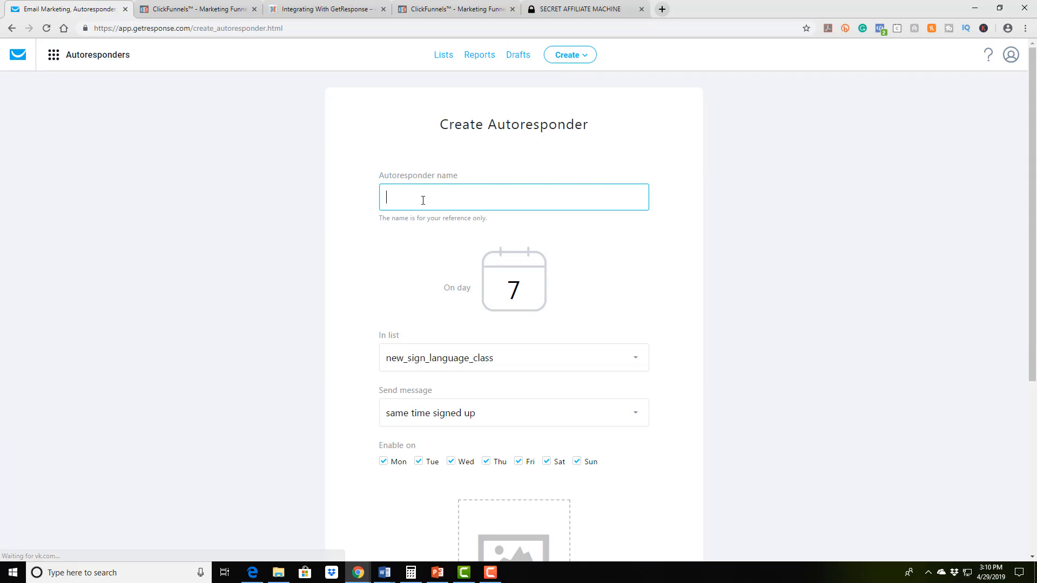
pyautogui.write('Day 2')
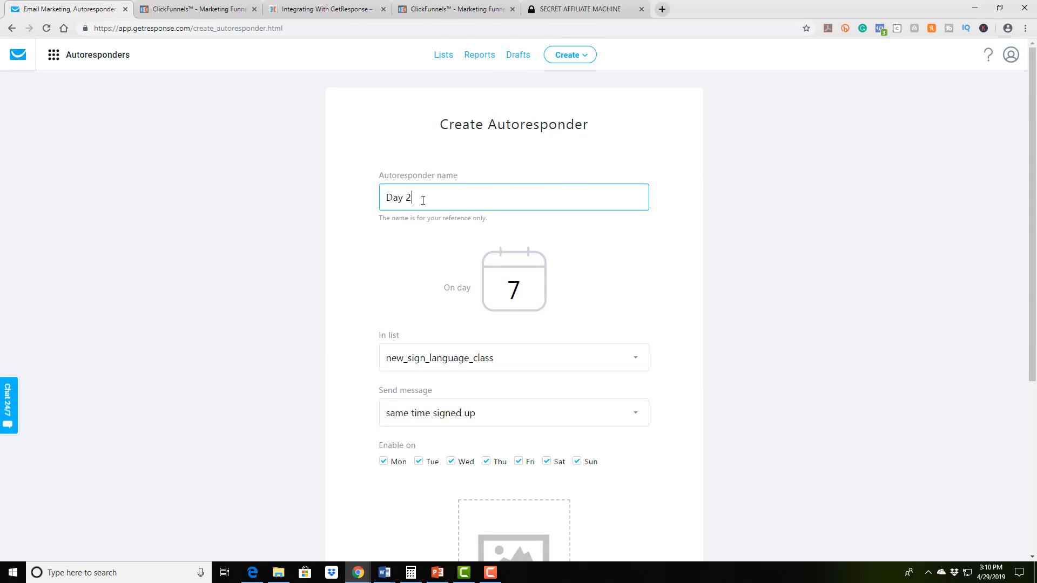
pyautogui.scroll(-1, 537, 243)
pyautogui.scroll(-1, 537, 243)
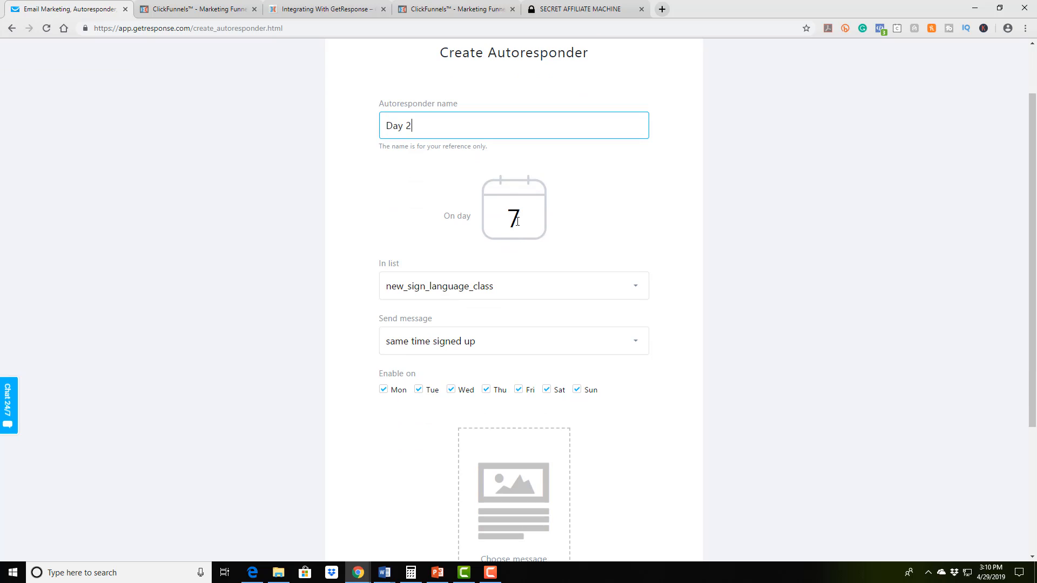
pyautogui.doubleClick(511, 219)
pyautogui.write('2')
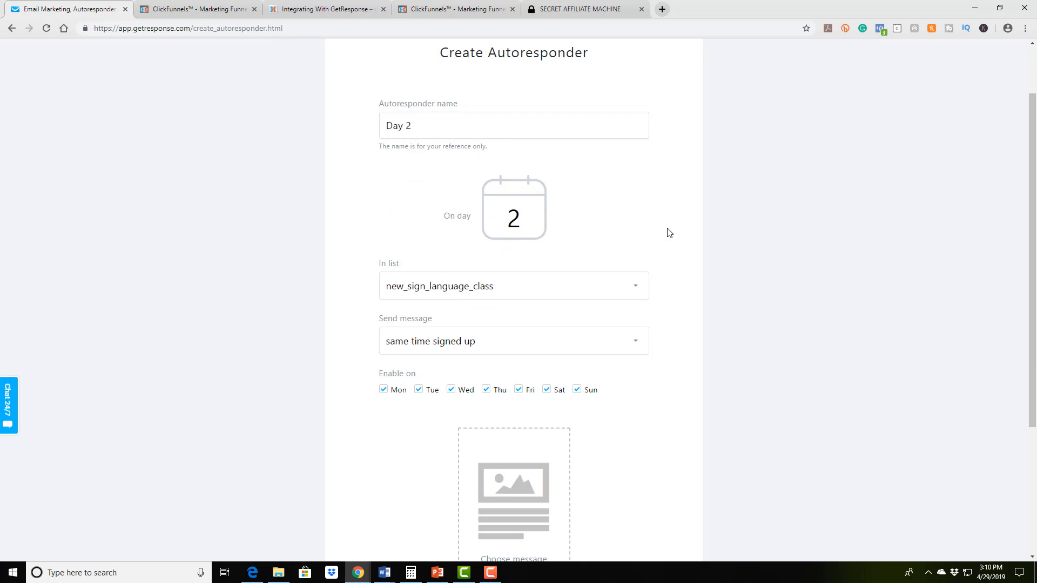
pyautogui.scroll(1, 670, 232)
pyautogui.moveTo(519, 144); pyautogui.dragTo(506, 148)
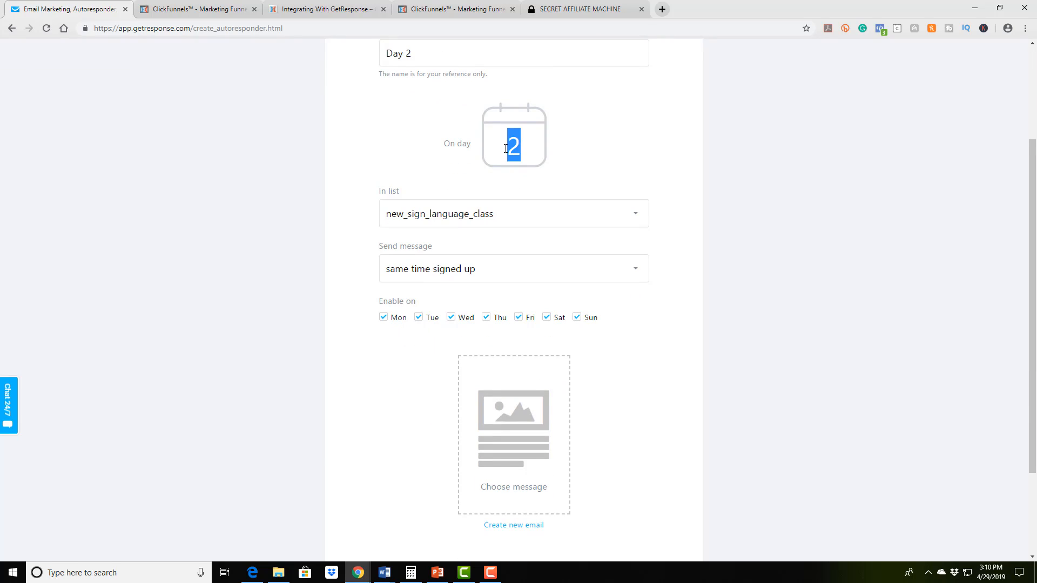
pyautogui.write('1')
pyautogui.moveTo(522, 145); pyautogui.dragTo(503, 149)
pyautogui.write('0')
pyautogui.moveTo(522, 150); pyautogui.dragTo(506, 149)
pyautogui.write('1')
pyautogui.click(478, 220)
pyautogui.click(487, 275)
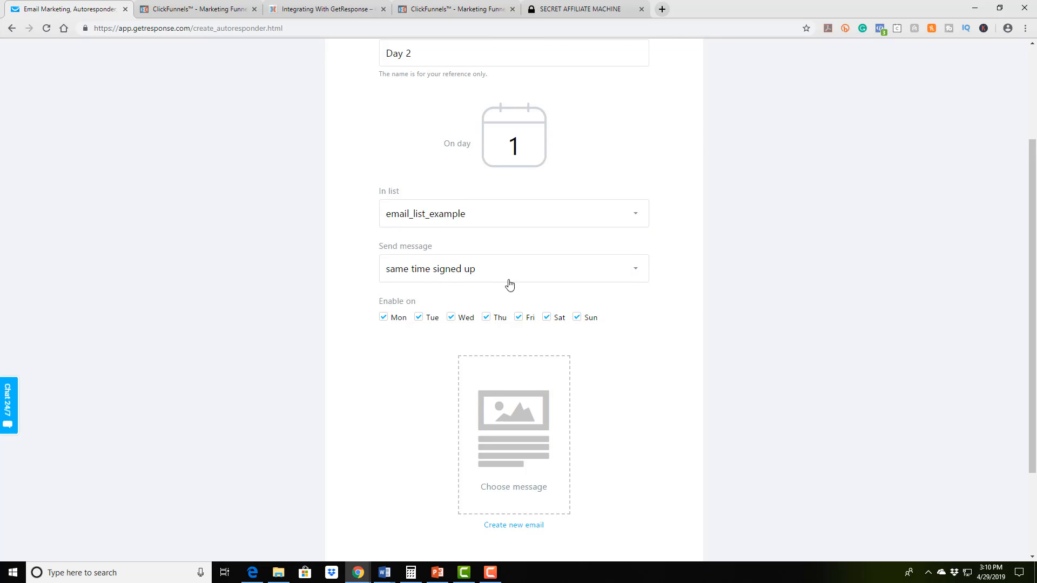
pyautogui.scroll(-3, 709, 305)
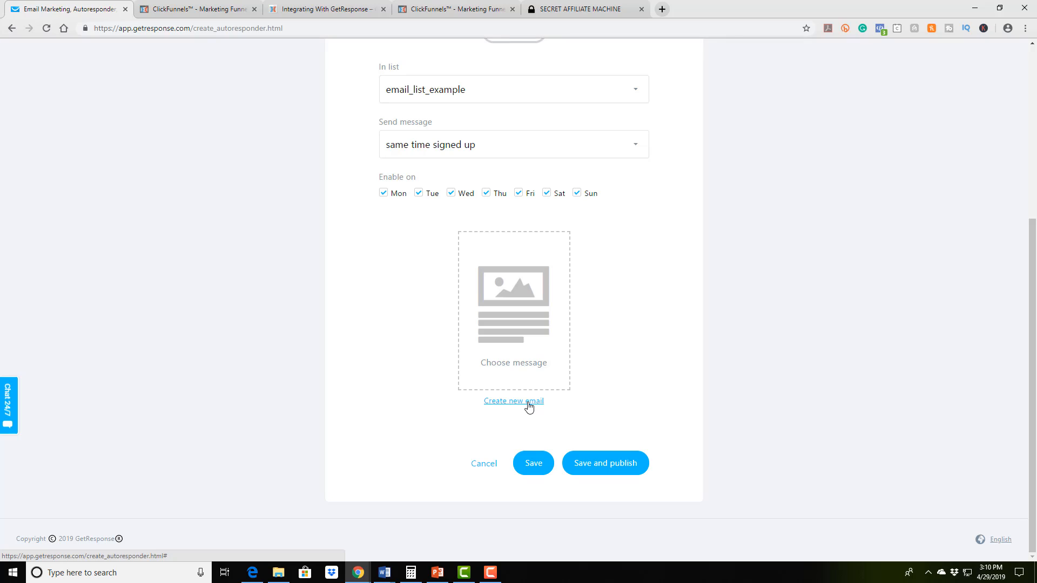
pyautogui.click(484, 464)
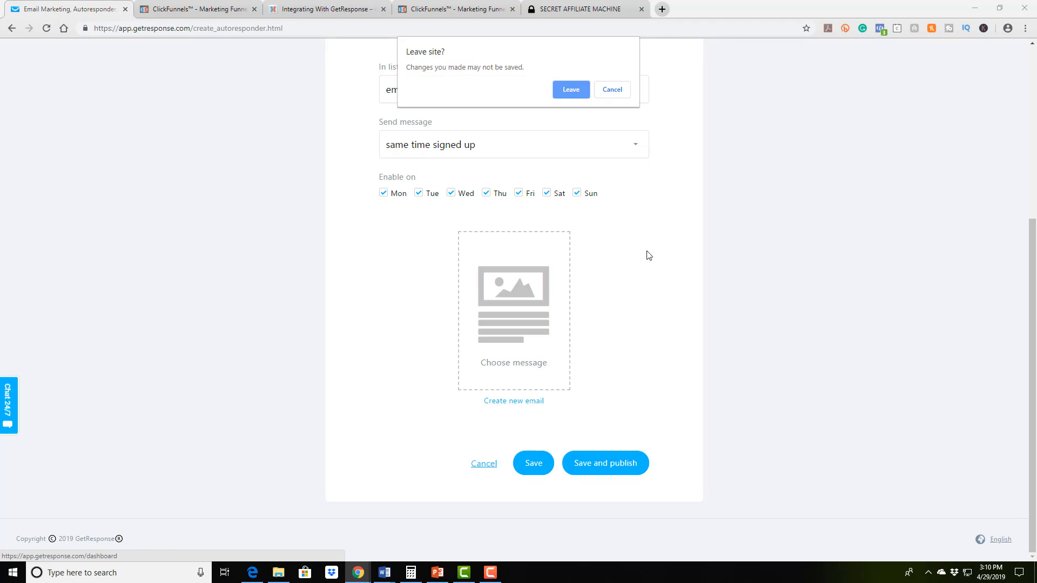
pyautogui.click(572, 90)
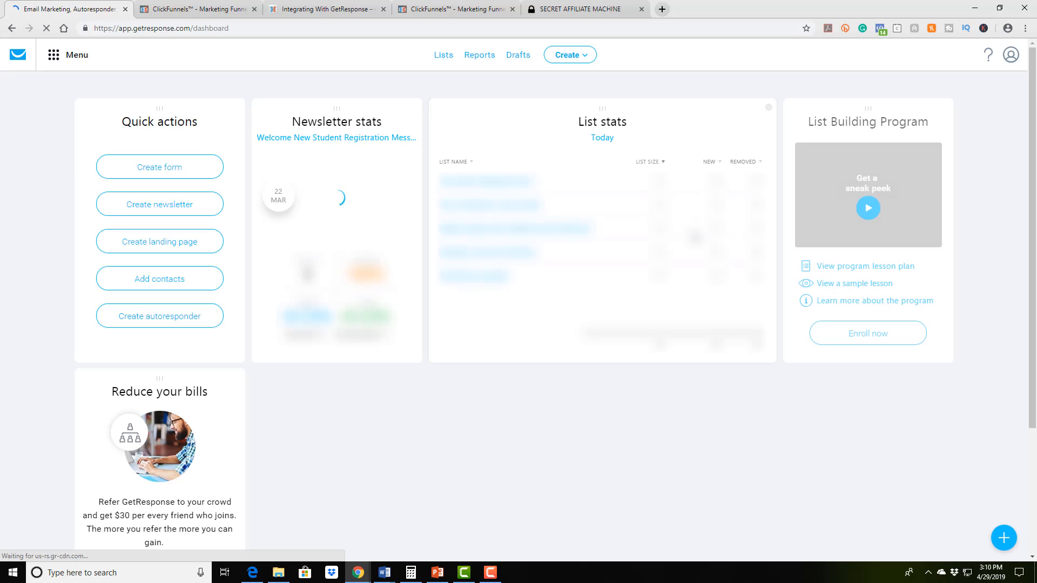
pyautogui.click(585, 56)
pyautogui.click(620, 114)
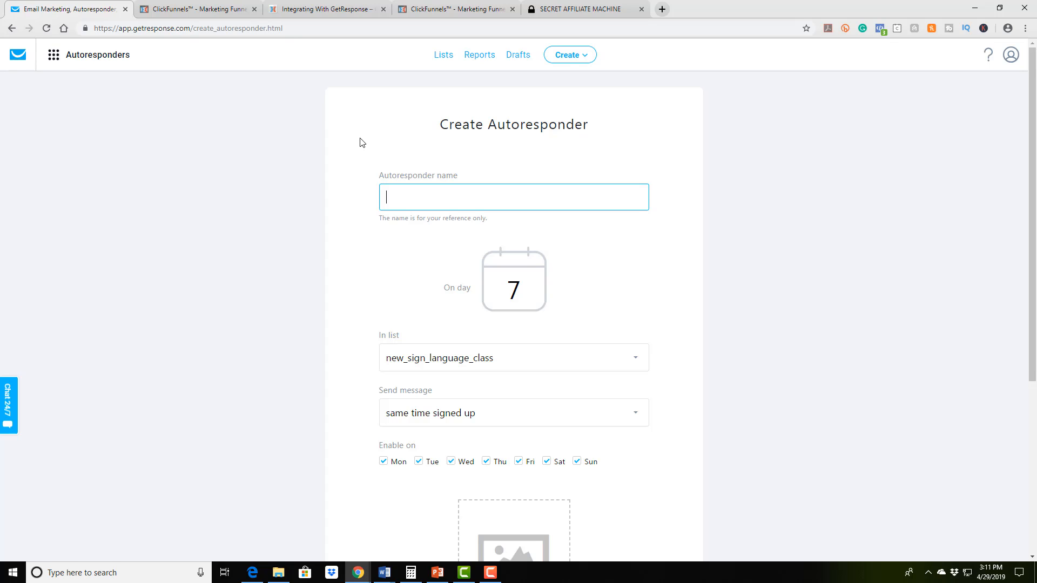
# Switch to the ClickFunnels API integrations settings and open the list for adding a new integration
pyautogui.click(209, 11)
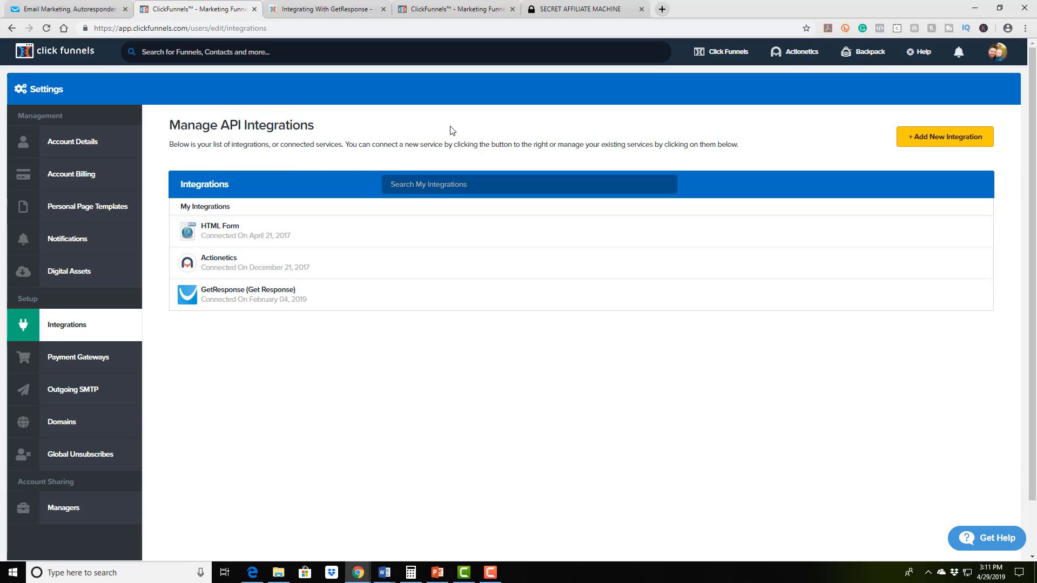
pyautogui.moveTo(1000, 57)
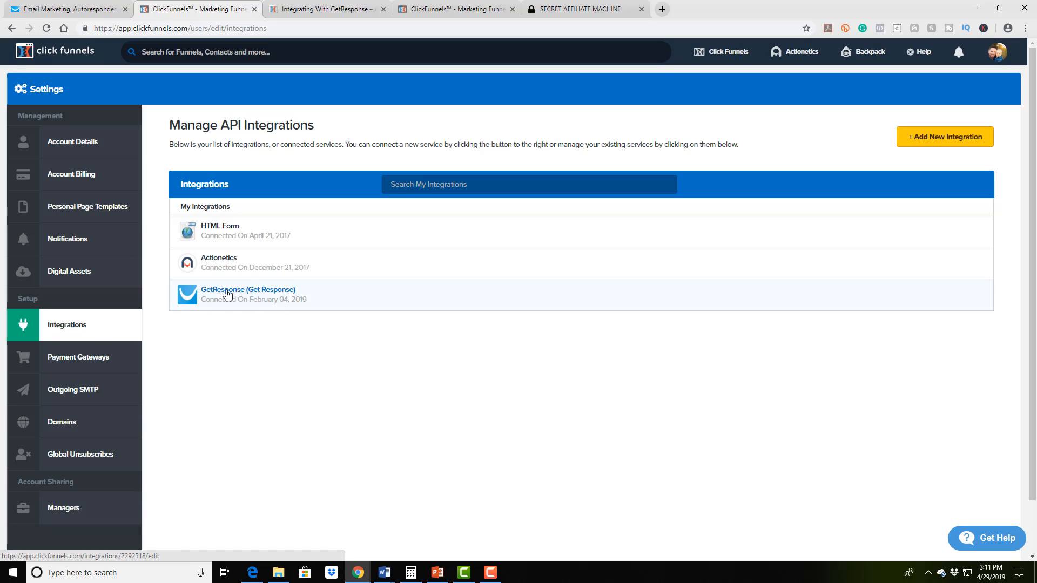
pyautogui.click(957, 147)
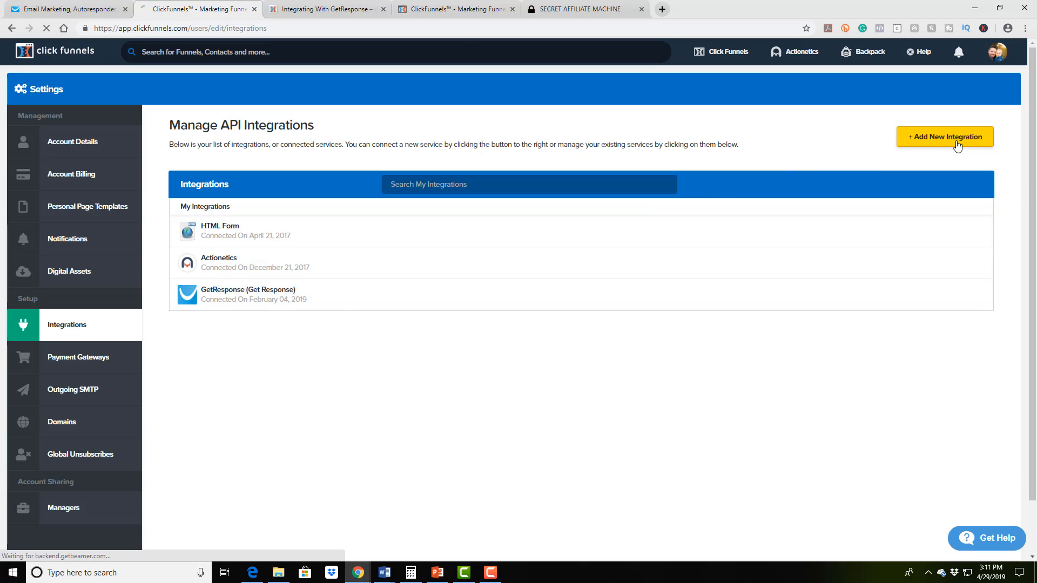
pyautogui.click(330, 8)
pyautogui.click(229, 6)
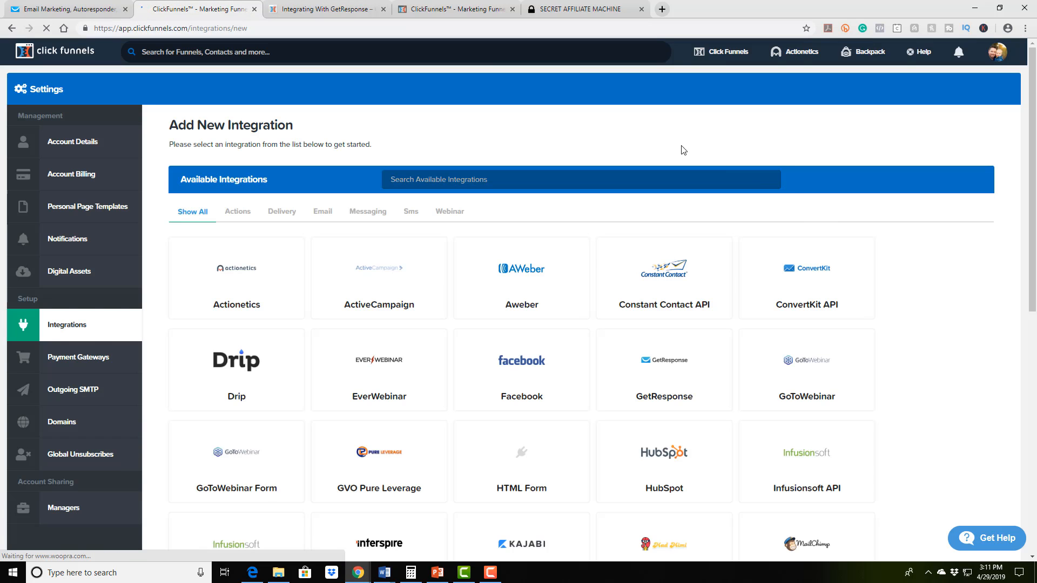
# Choose GetResponse from the available integrations and dismiss the warning, leaving the integration nickname and API key blank
pyautogui.scroll(-9, 926, 266)
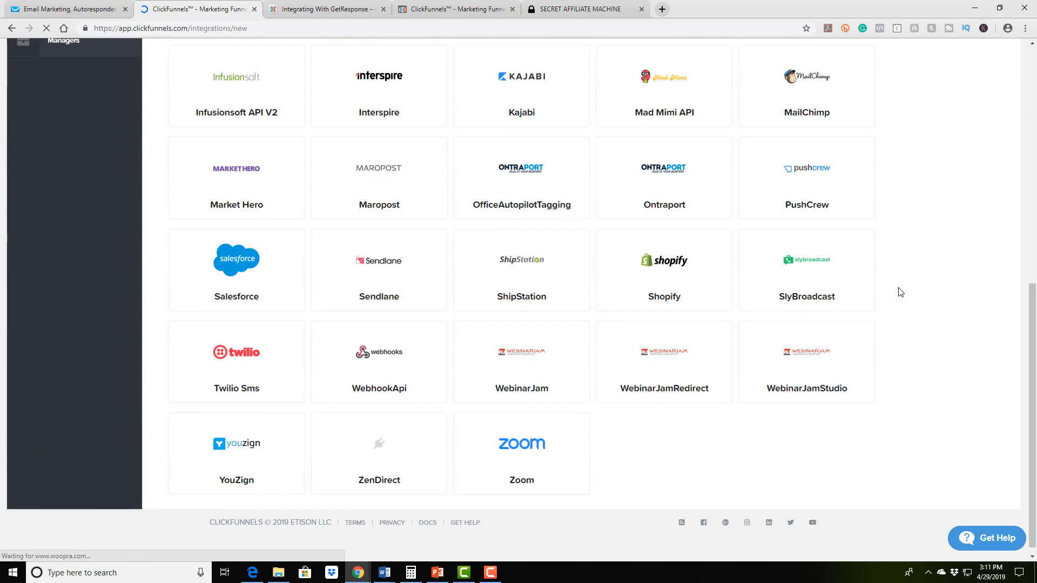
pyautogui.scroll(5, 902, 290)
pyautogui.scroll(2, 901, 290)
pyautogui.scroll(-1, 899, 286)
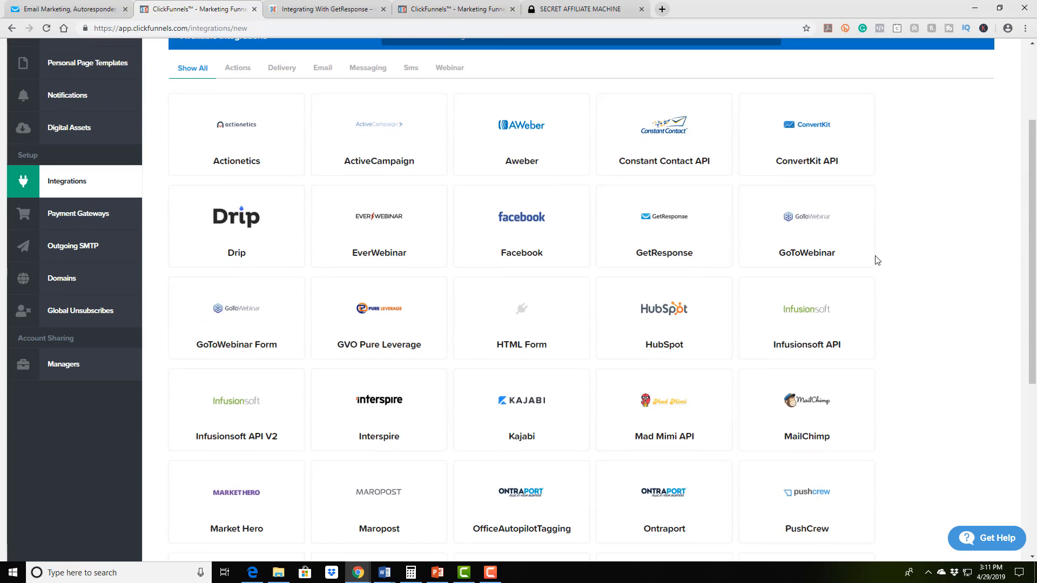
pyautogui.click(668, 224)
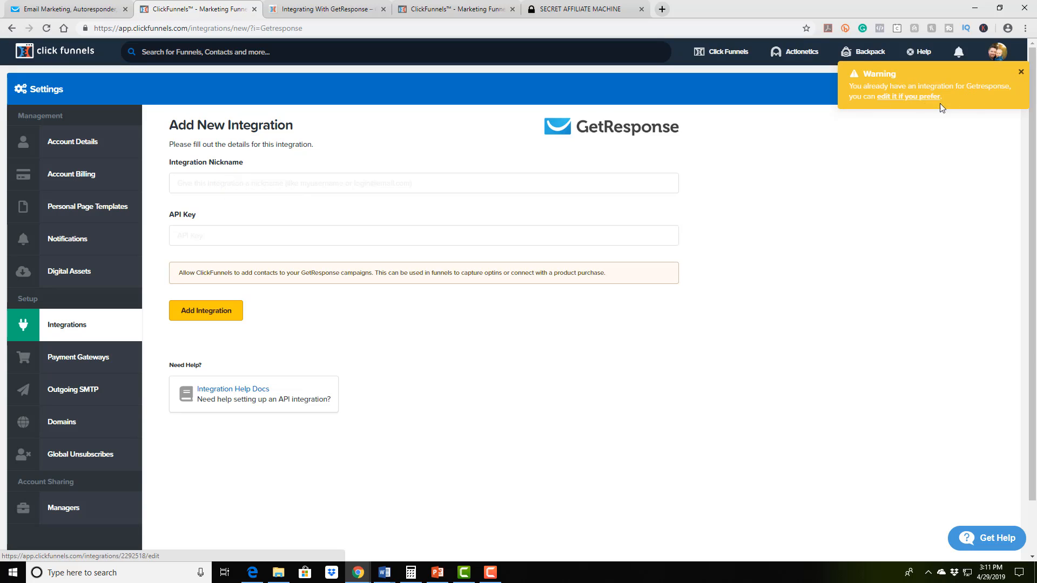
pyautogui.click(1021, 74)
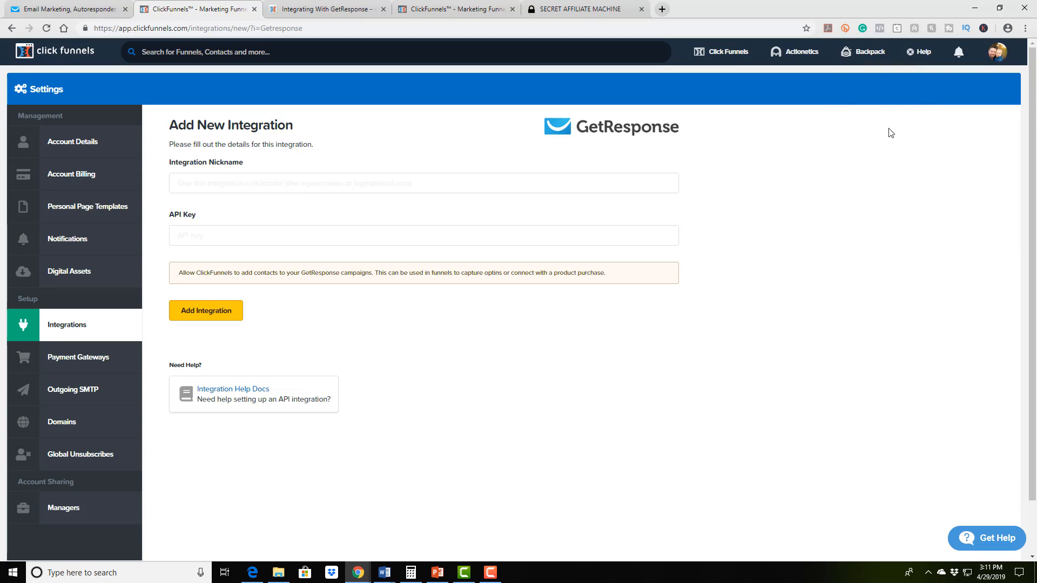
pyautogui.click(196, 186)
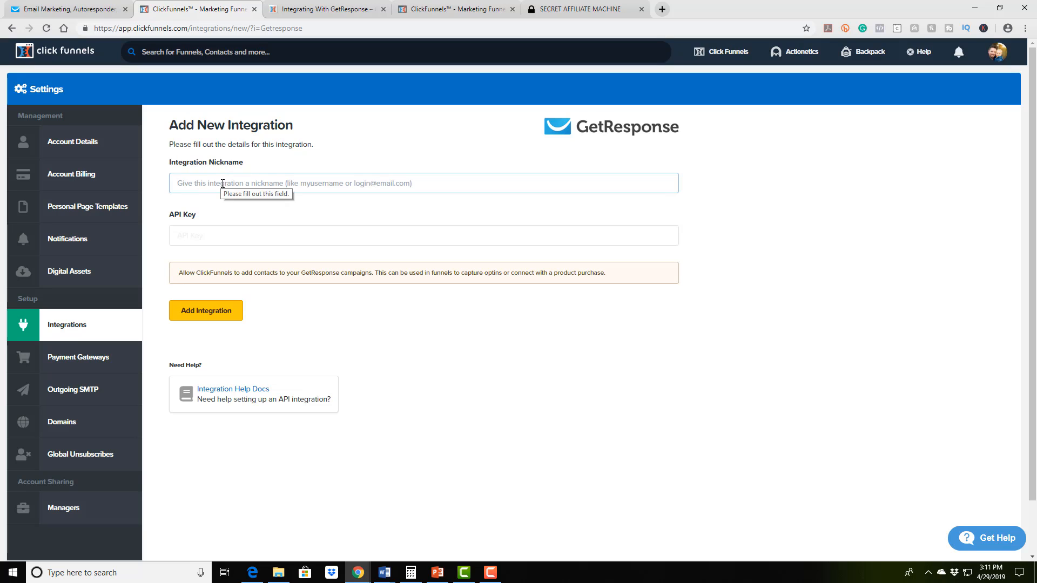
pyautogui.click(763, 208)
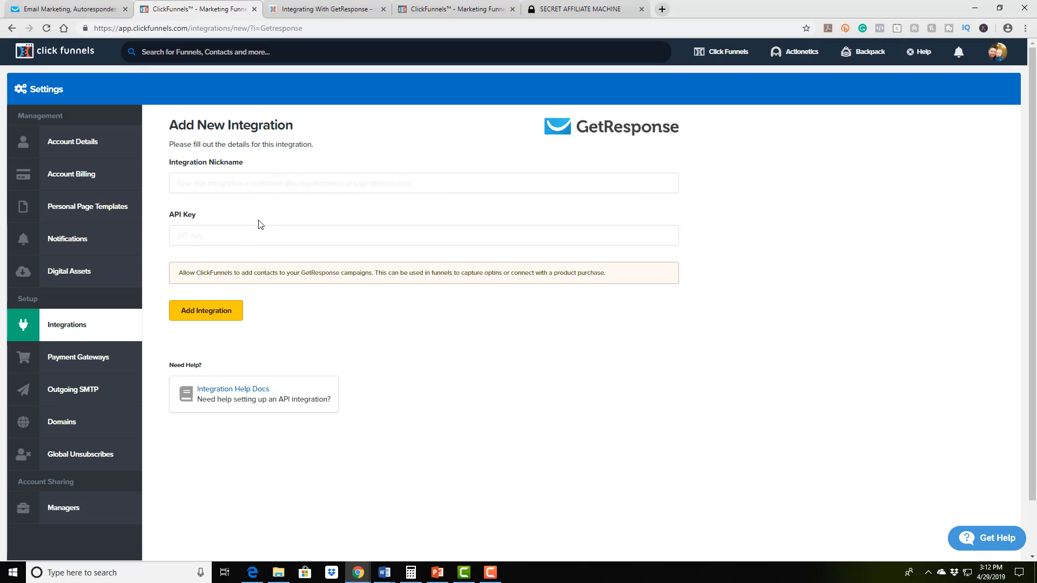
# Read the steps for retrieving the API key and adding the integration in the Integrating With GetResponse help article
pyautogui.click(331, 10)
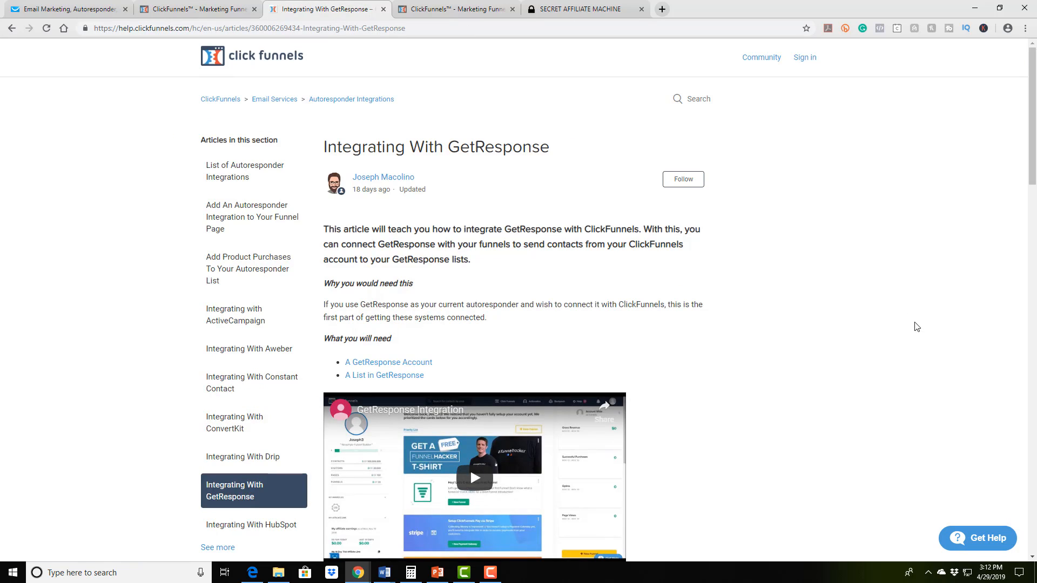
pyautogui.scroll(-9, 801, 299)
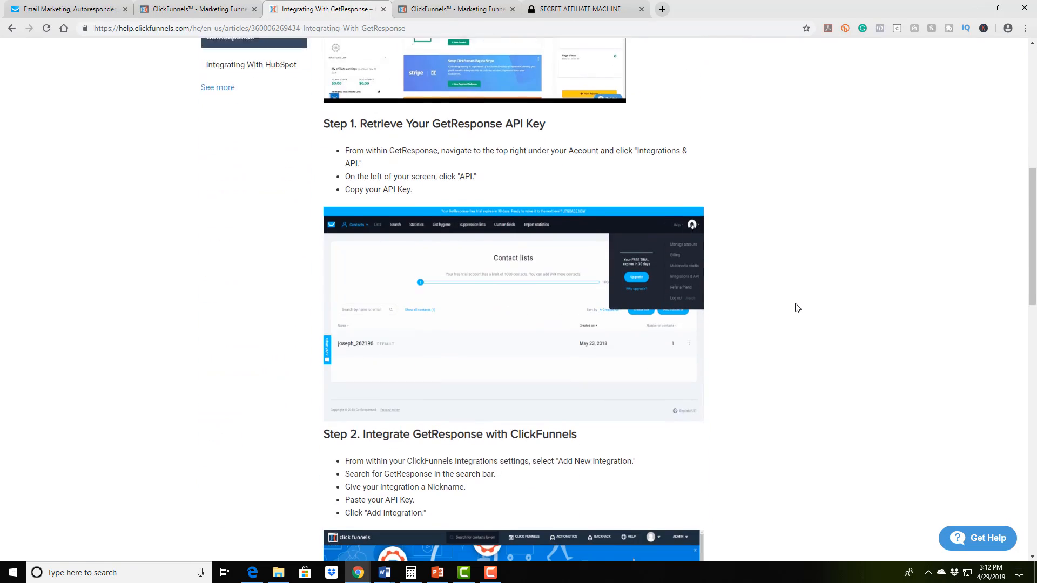
pyautogui.scroll(-2, 800, 316)
# Switch to GetResponse, leave the blank autoresponder form and look through the account details for the API settings
pyautogui.click(79, 10)
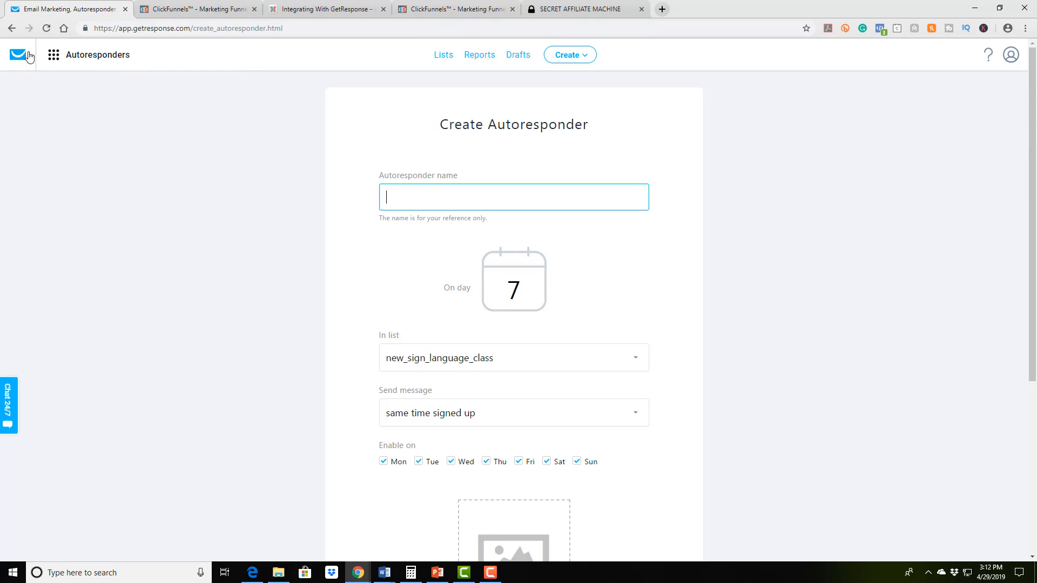
pyautogui.click(53, 56)
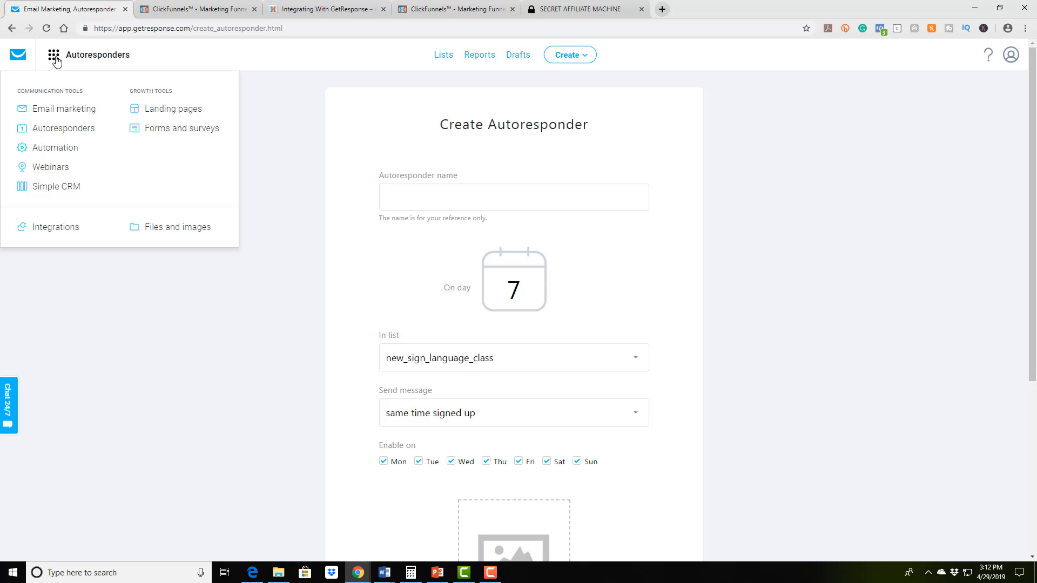
pyautogui.click(1011, 56)
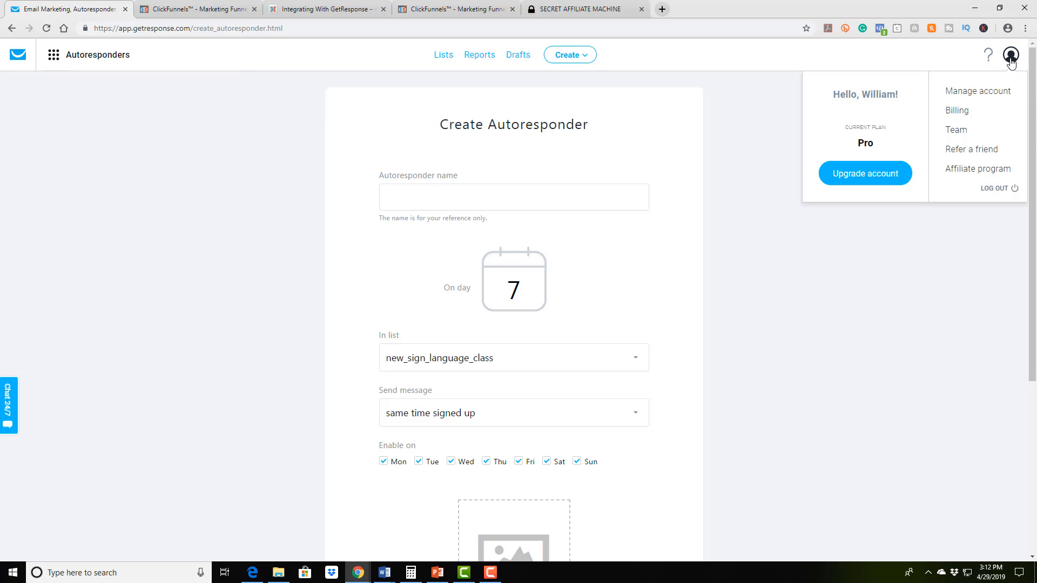
pyautogui.click(980, 92)
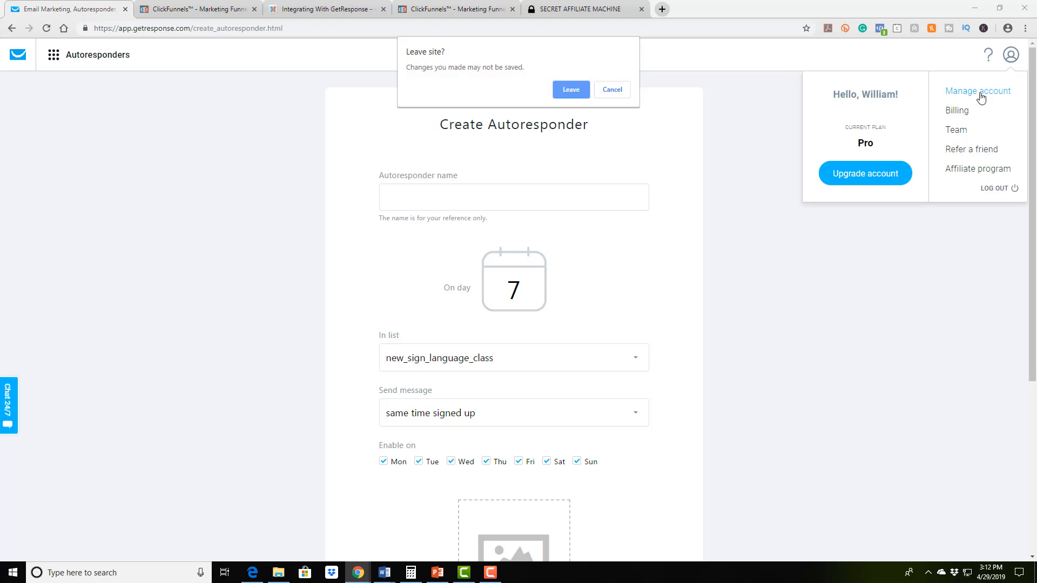
pyautogui.click(571, 90)
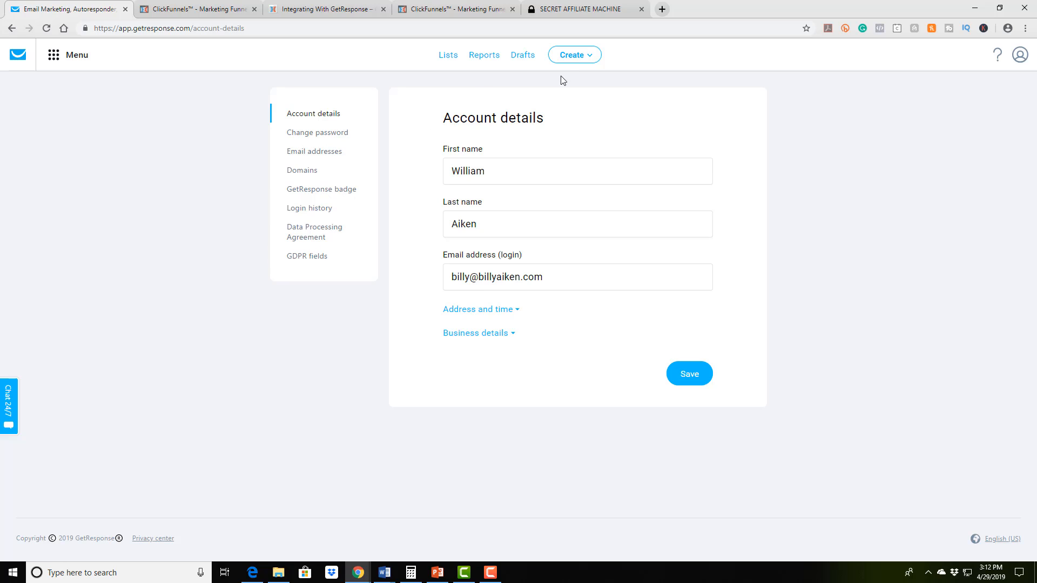
pyautogui.click(571, 56)
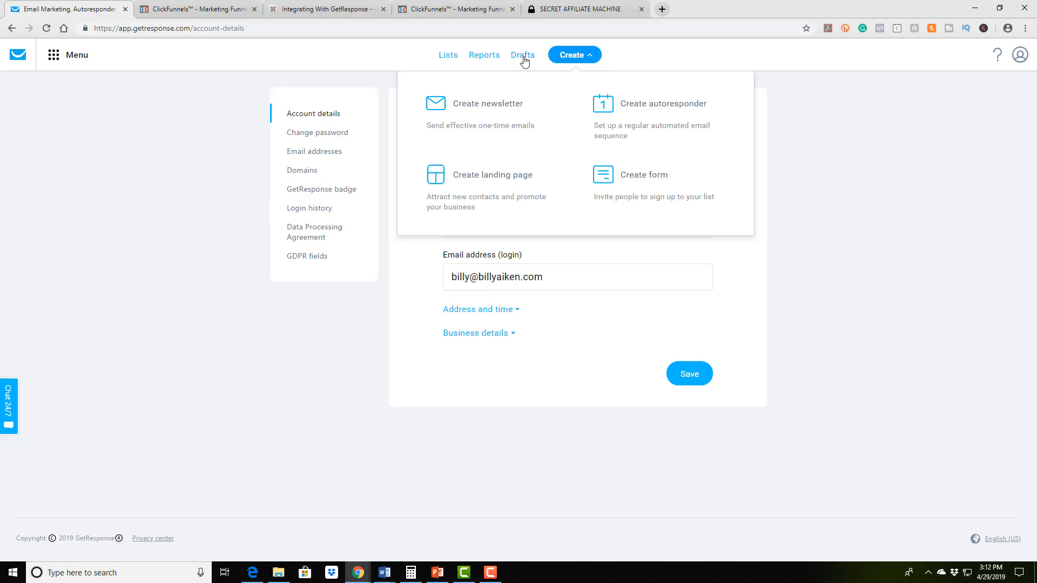
pyautogui.click(84, 62)
# Open the API key page in GetResponse's Integrations section
pyautogui.click(54, 56)
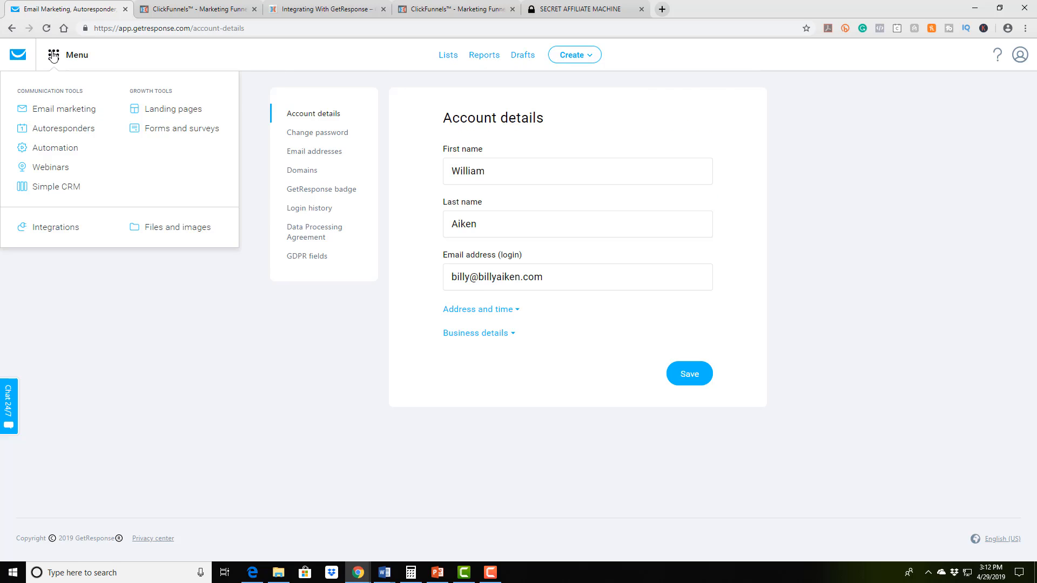
pyautogui.click(55, 231)
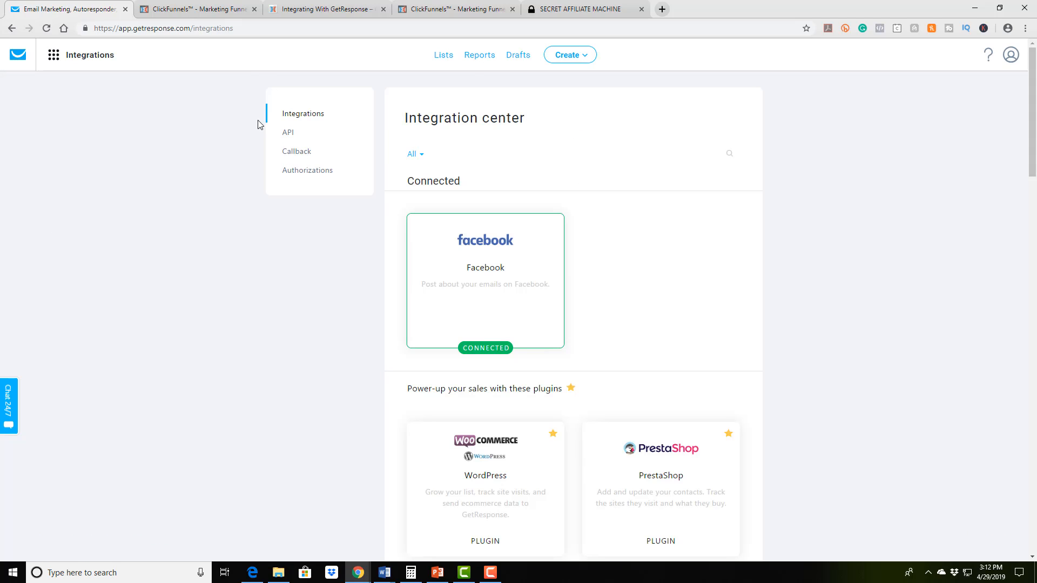
pyautogui.click(53, 56)
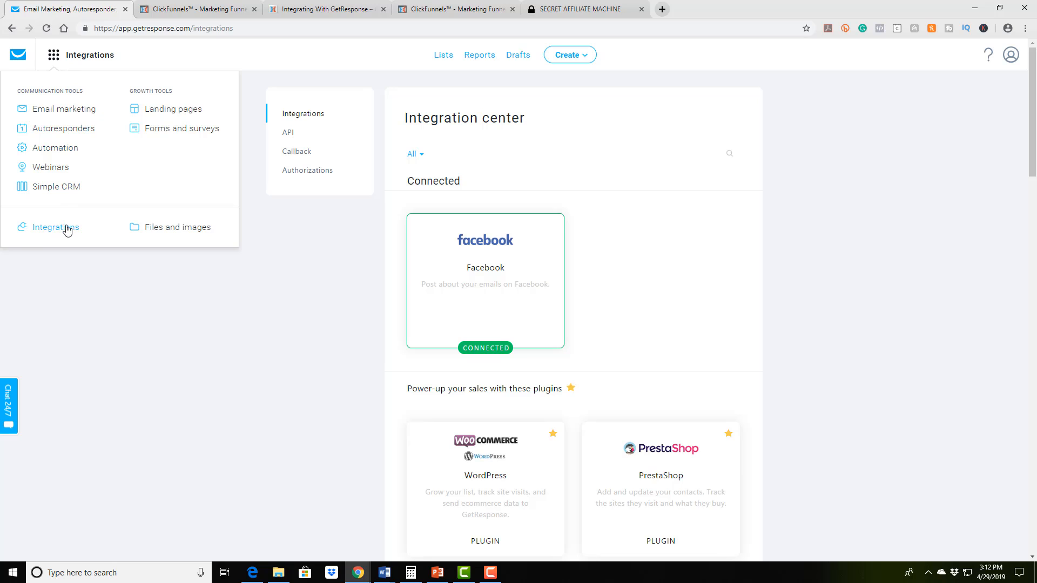
pyautogui.click(271, 328)
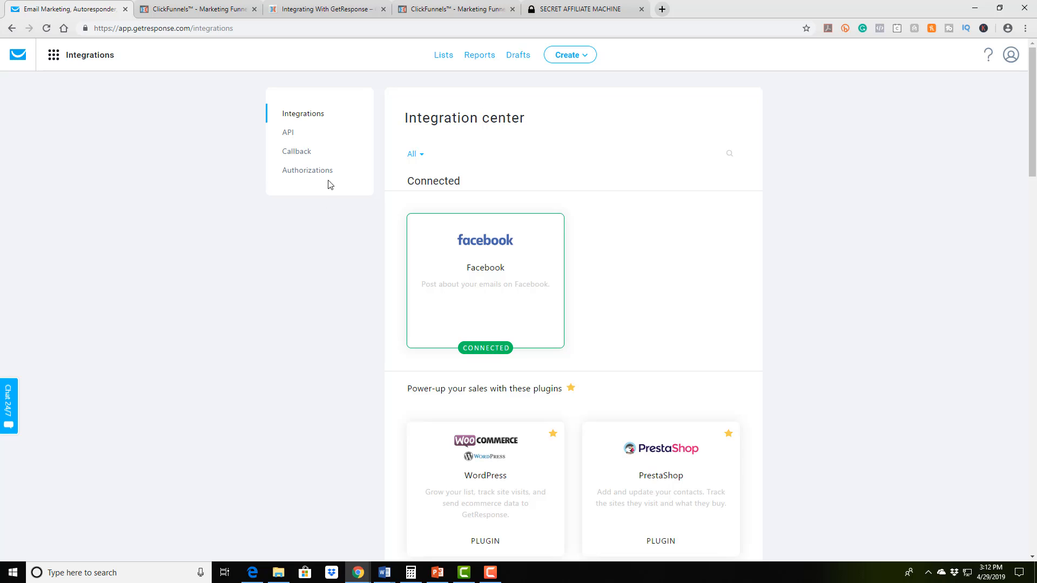
pyautogui.click(294, 135)
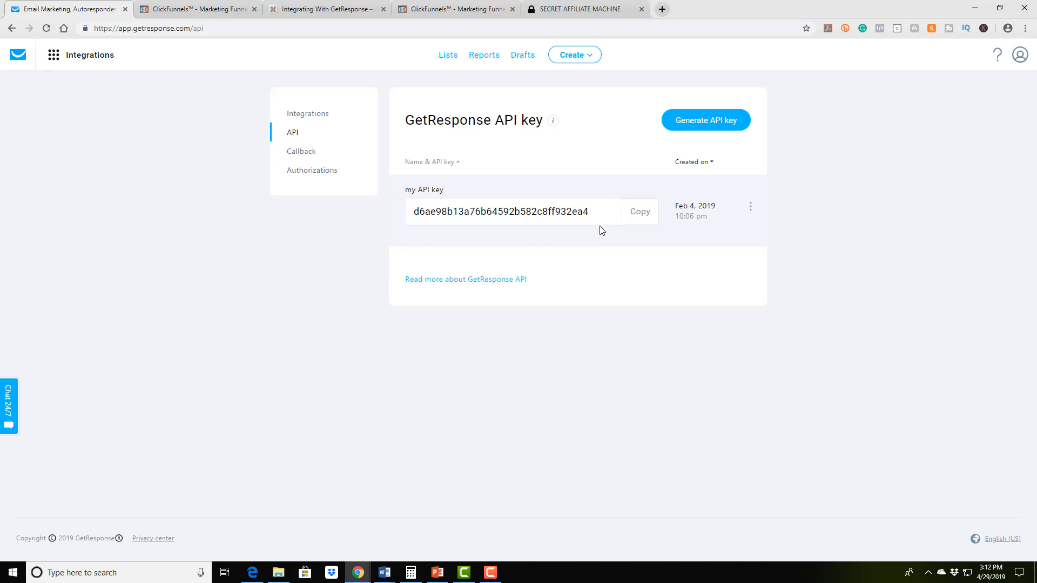
# Copy the GetResponse API key and paste it into the API Key field of the new ClickFunnels integration
pyautogui.click(646, 216)
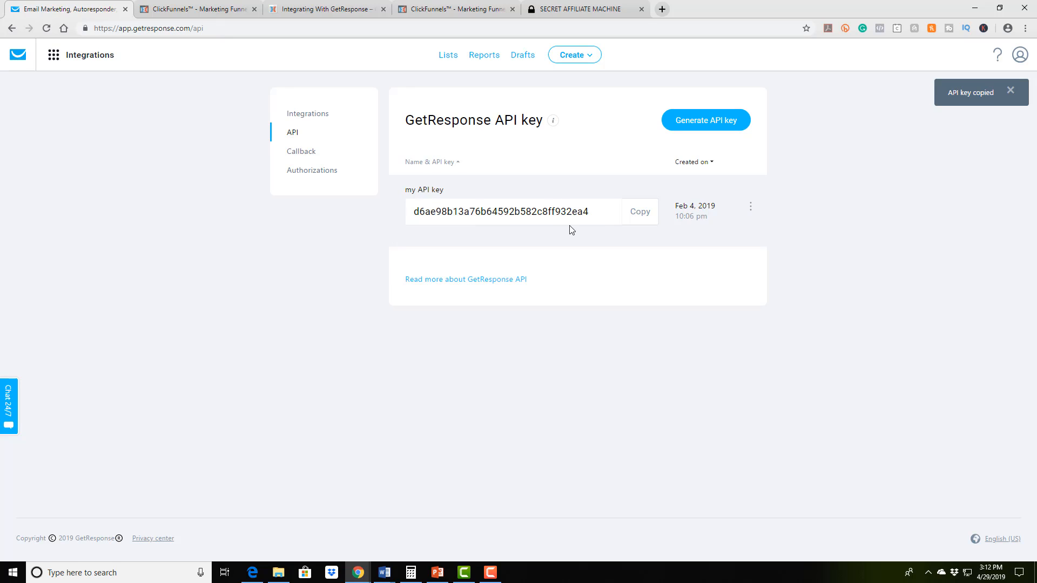
pyautogui.click(196, 7)
pyautogui.click(213, 235)
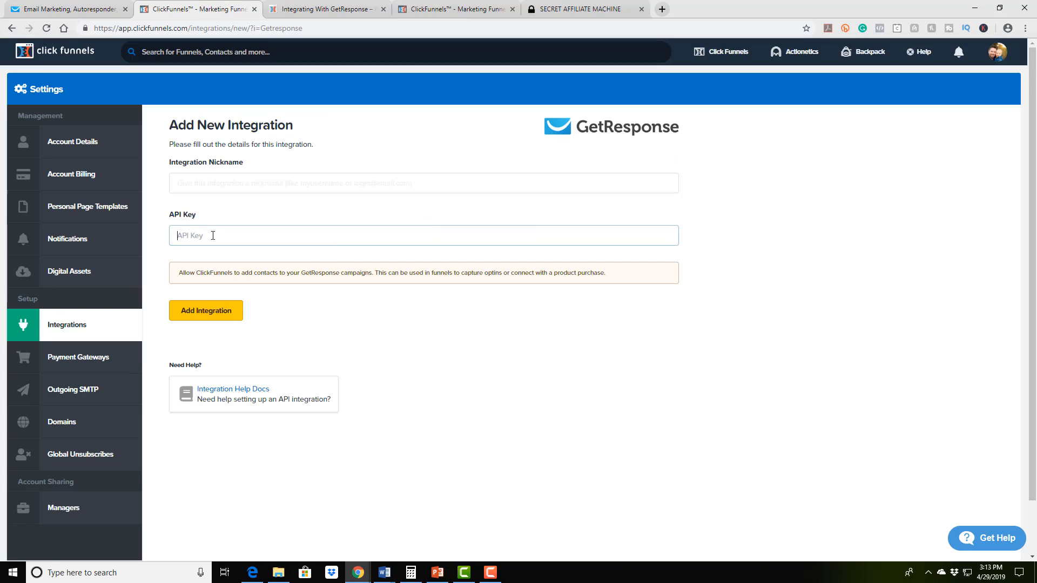
pyautogui.rightClick(214, 236)
pyautogui.click(258, 321)
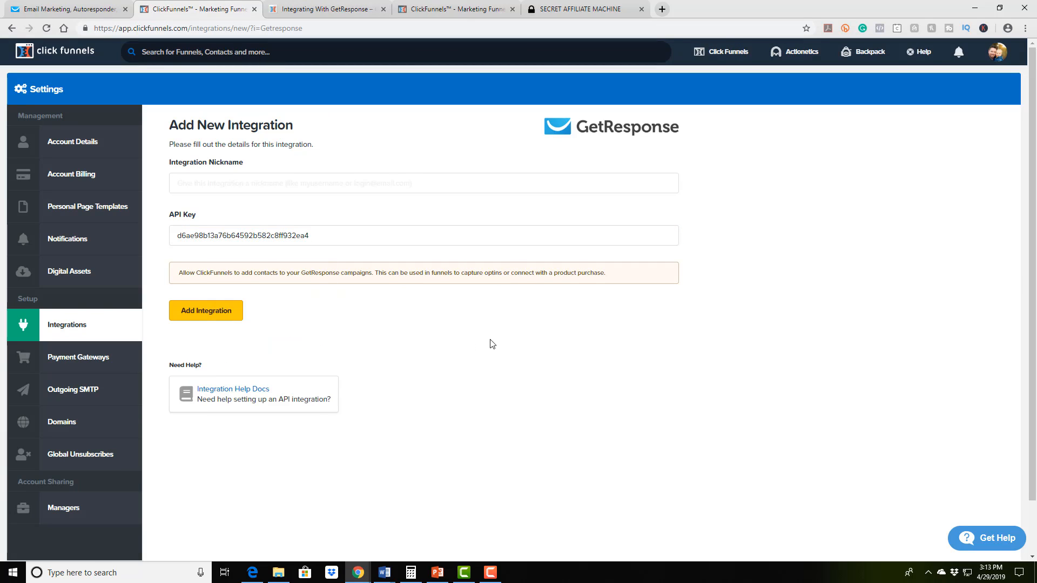
pyautogui.click(196, 180)
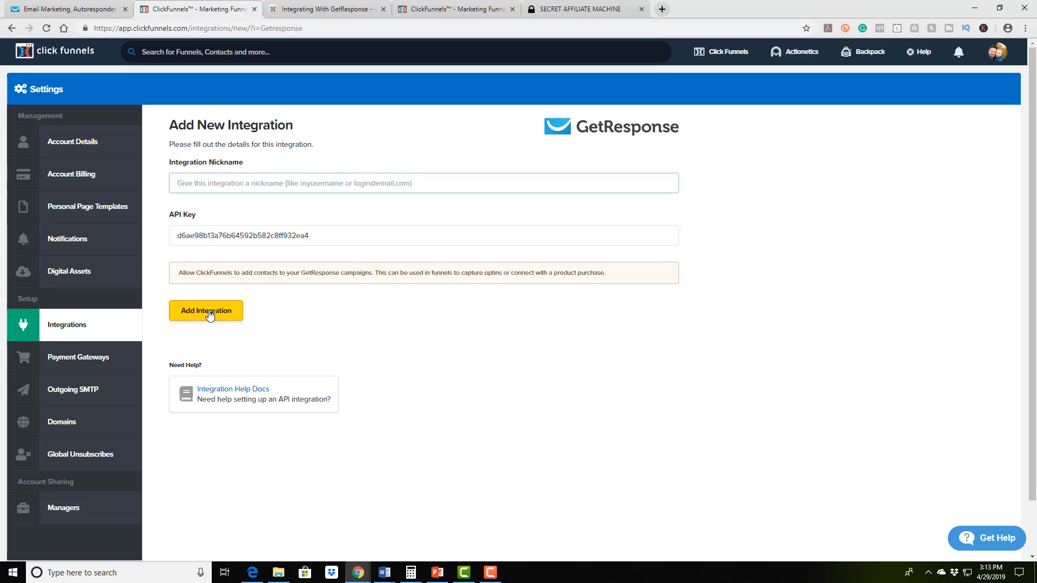
pyautogui.click(563, 330)
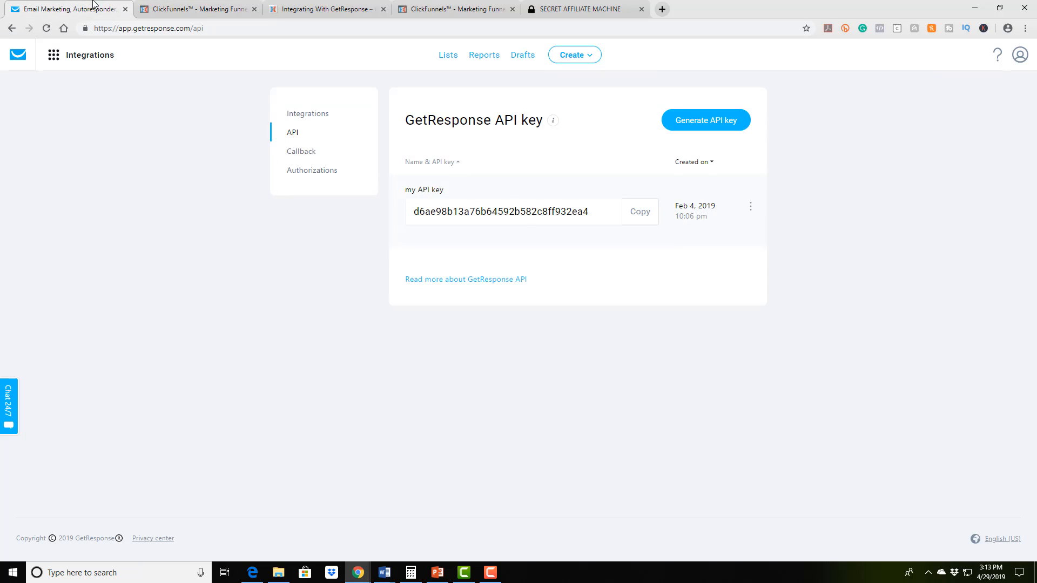
# Switch back to GetResponse and open the list of autoresponders
pyautogui.click(97, 8)
pyautogui.click(20, 58)
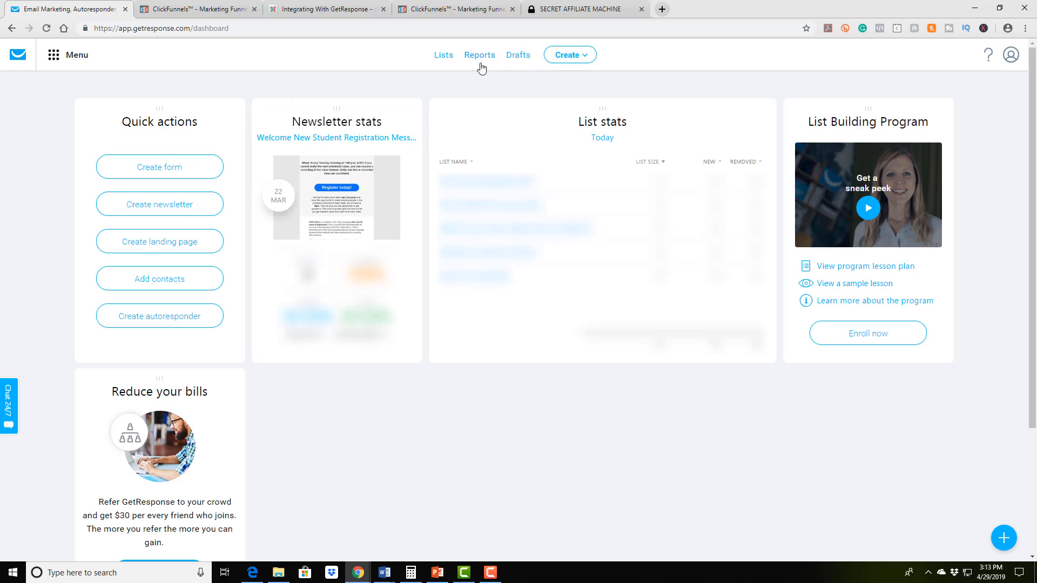
pyautogui.click(67, 59)
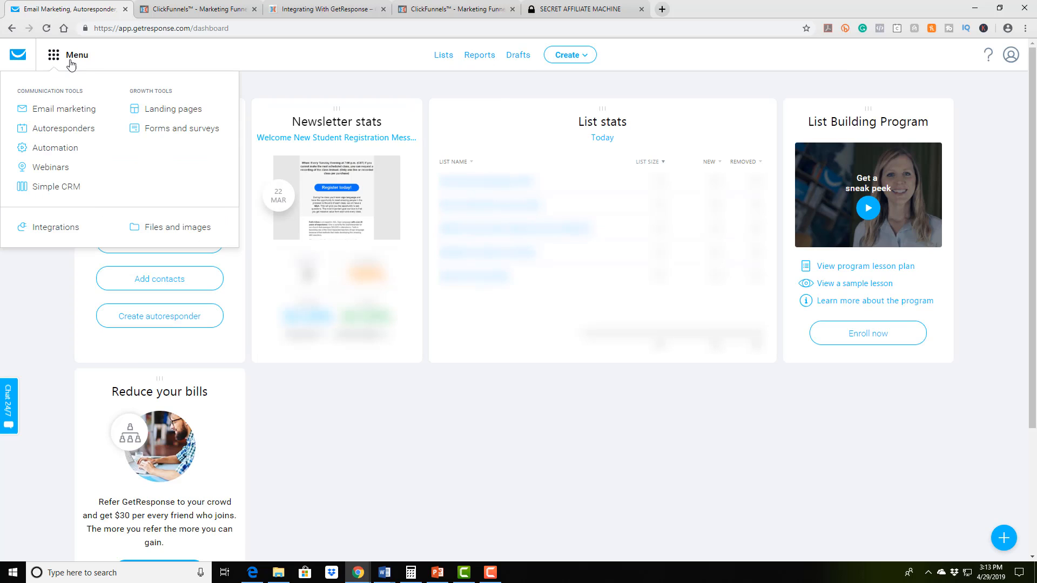
pyautogui.click(68, 128)
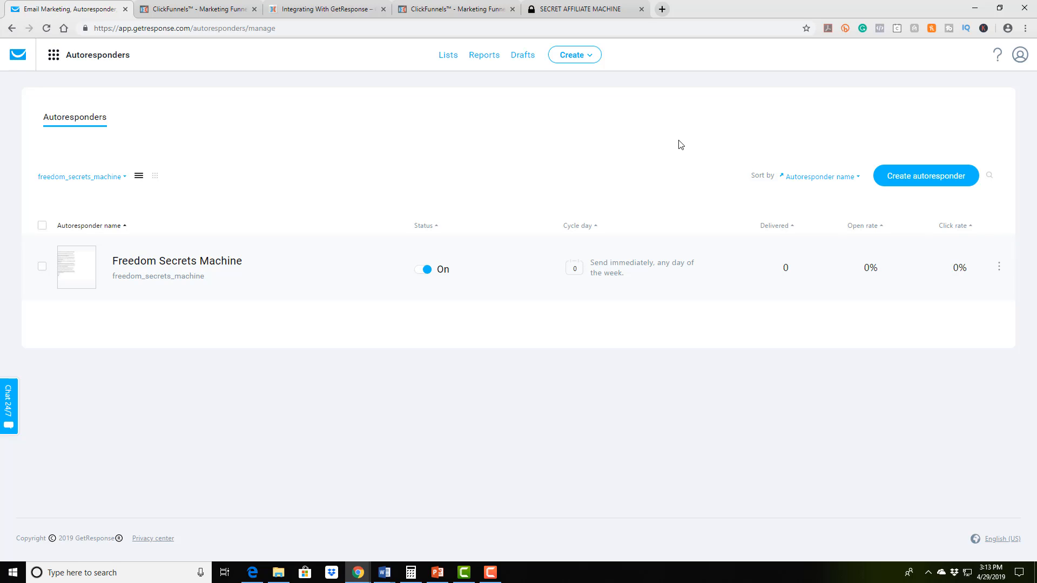
# Open the funnel's Step #1: Start page in the ClickFunnels page editor and look over its opt-in layout
pyautogui.click(457, 11)
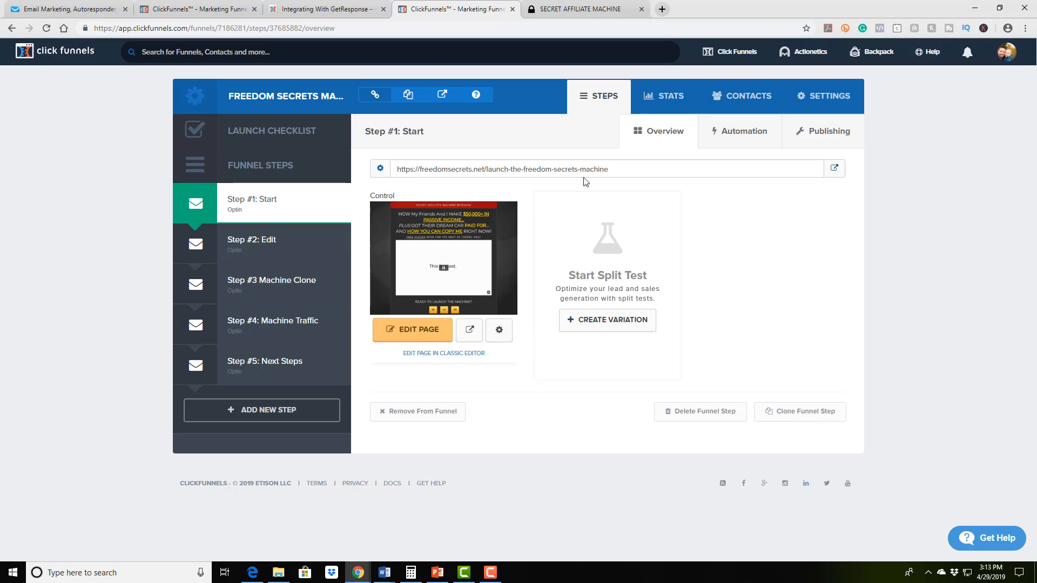
pyautogui.click(420, 336)
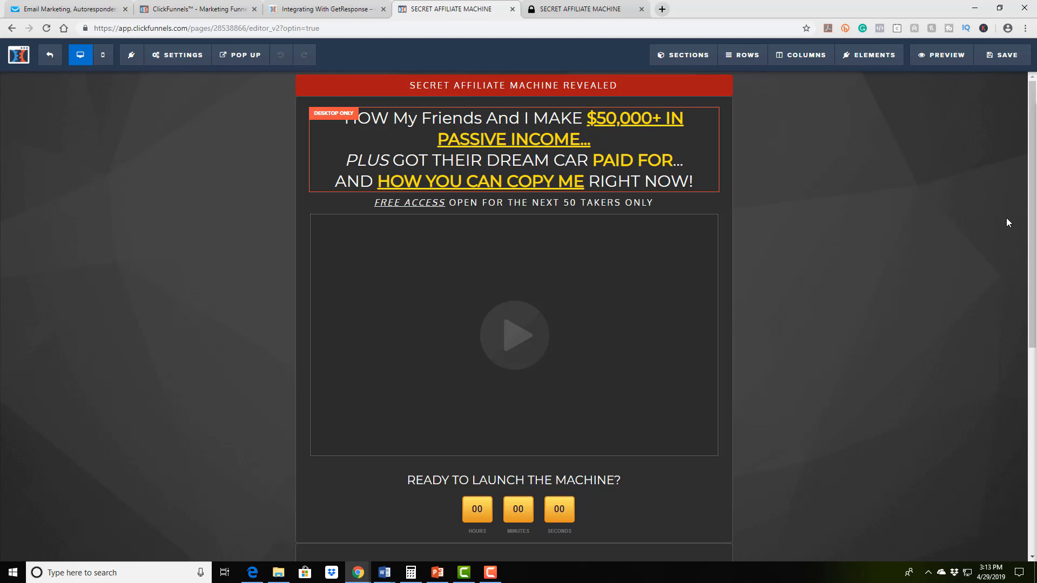
pyautogui.scroll(-6, 876, 278)
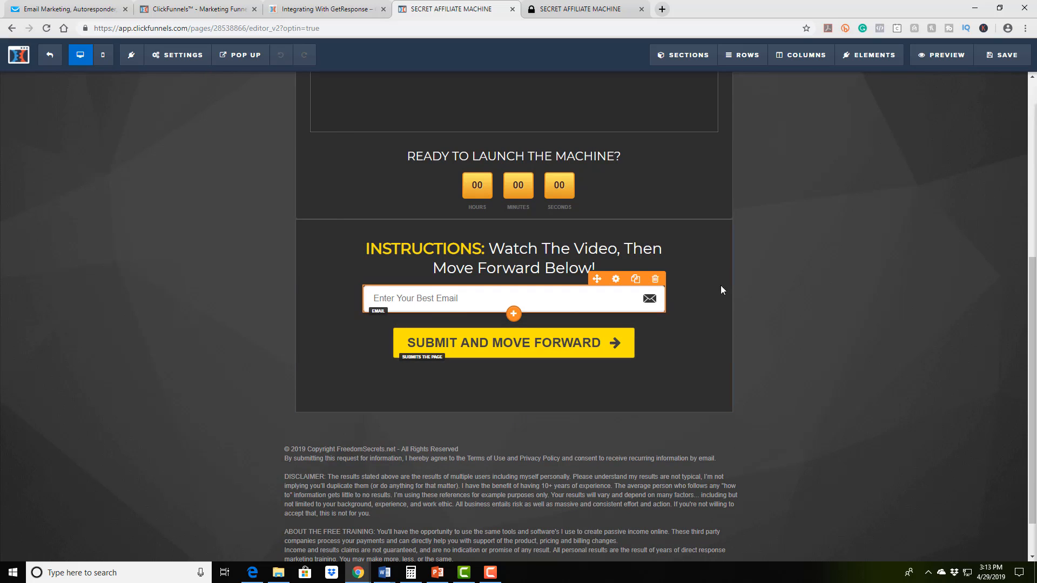
pyautogui.scroll(6, 828, 249)
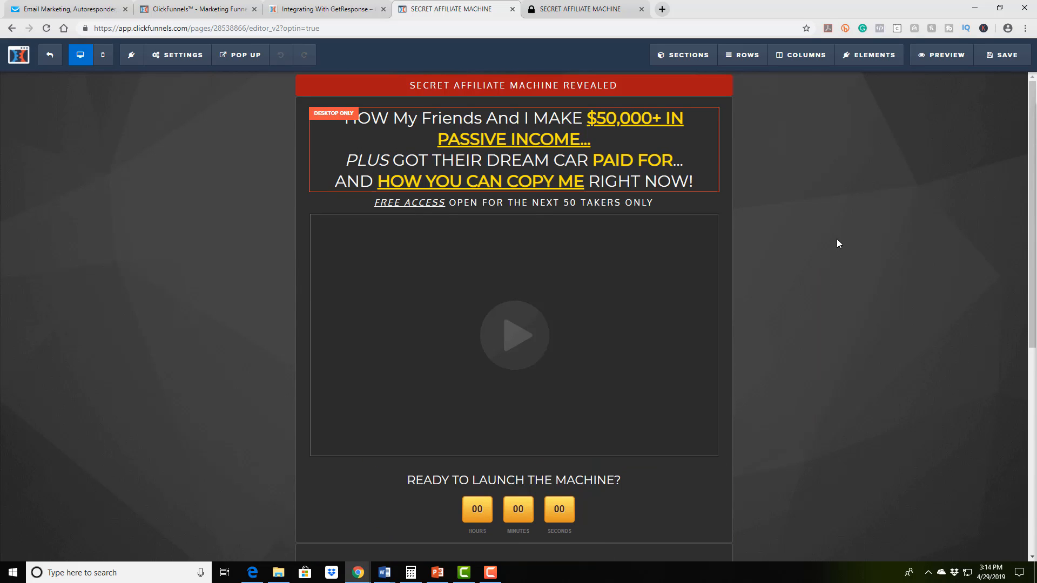
pyautogui.scroll(-3, 837, 239)
pyautogui.scroll(3, 851, 328)
# Connect the page's email integration to Get Response with the Add To Campaign action and the freedom_secrets_machine list, and save the page
pyautogui.moveTo(174, 59)
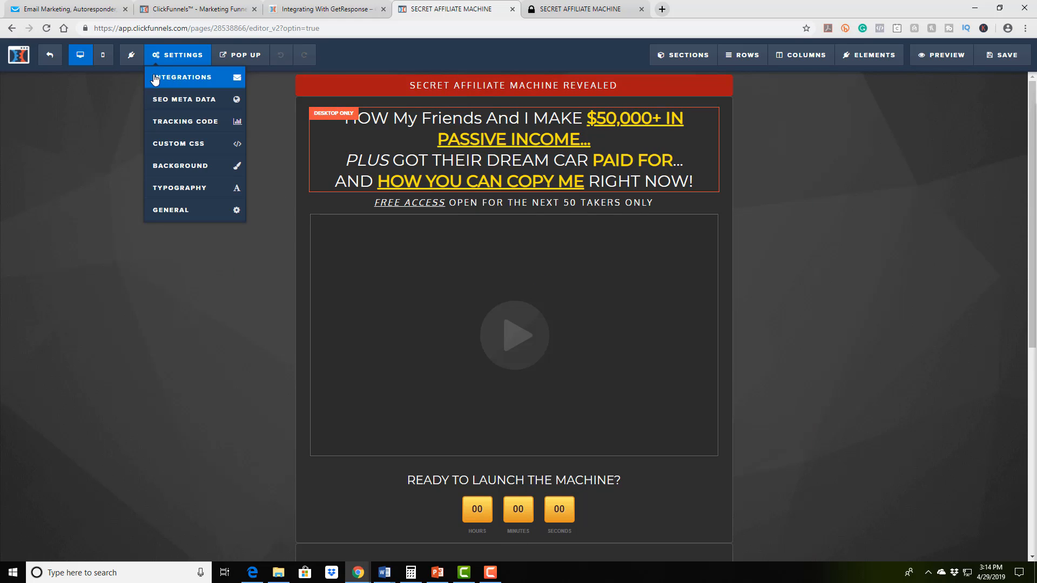
pyautogui.click(173, 84)
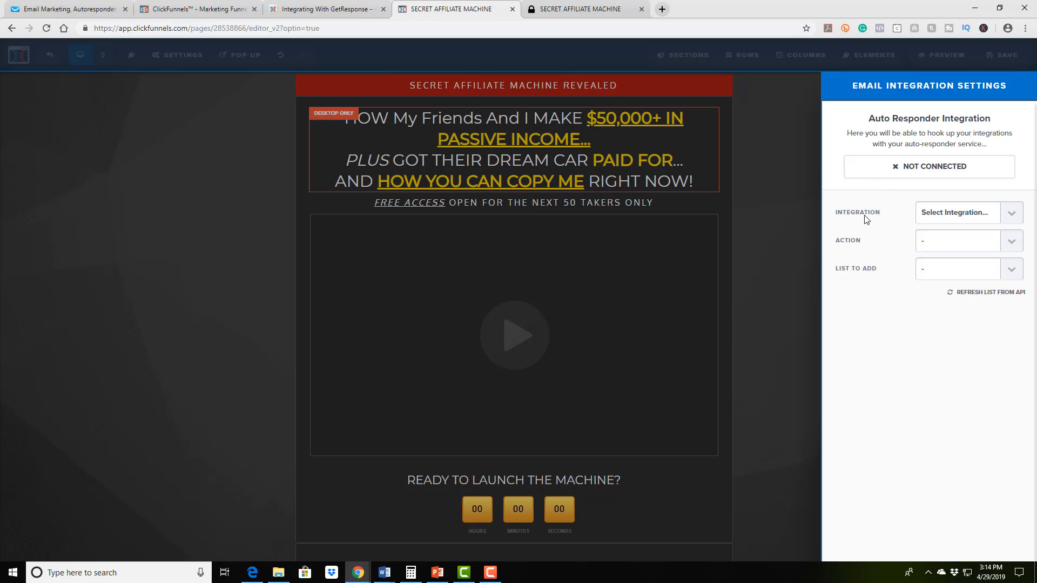
pyautogui.click(943, 216)
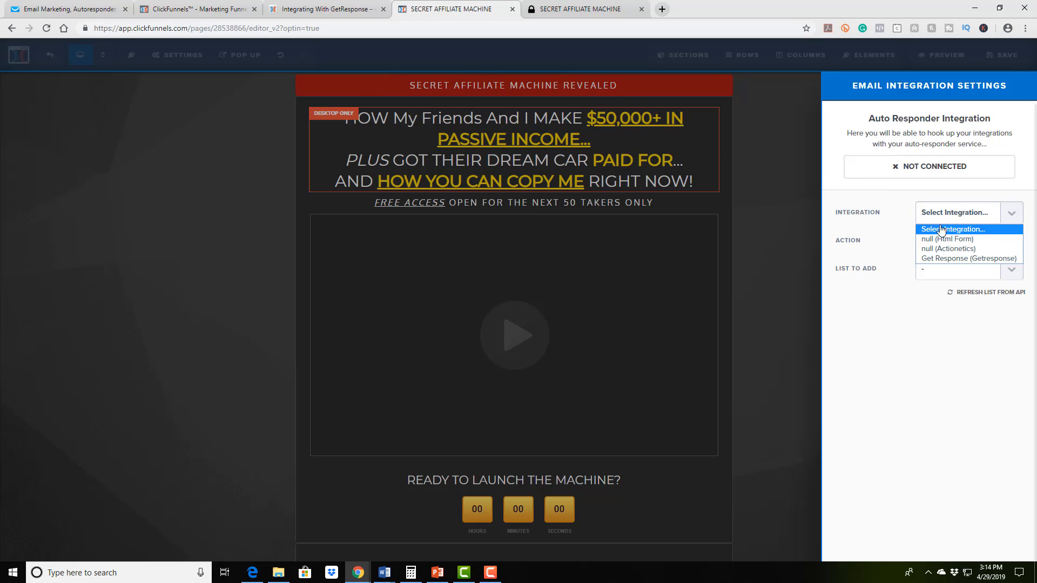
pyautogui.click(950, 259)
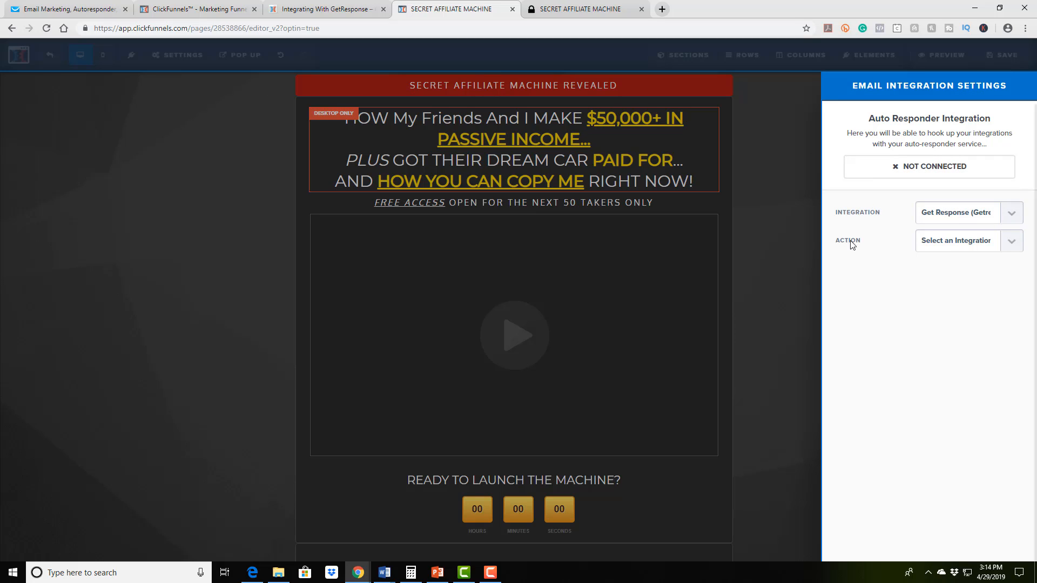
pyautogui.click(940, 243)
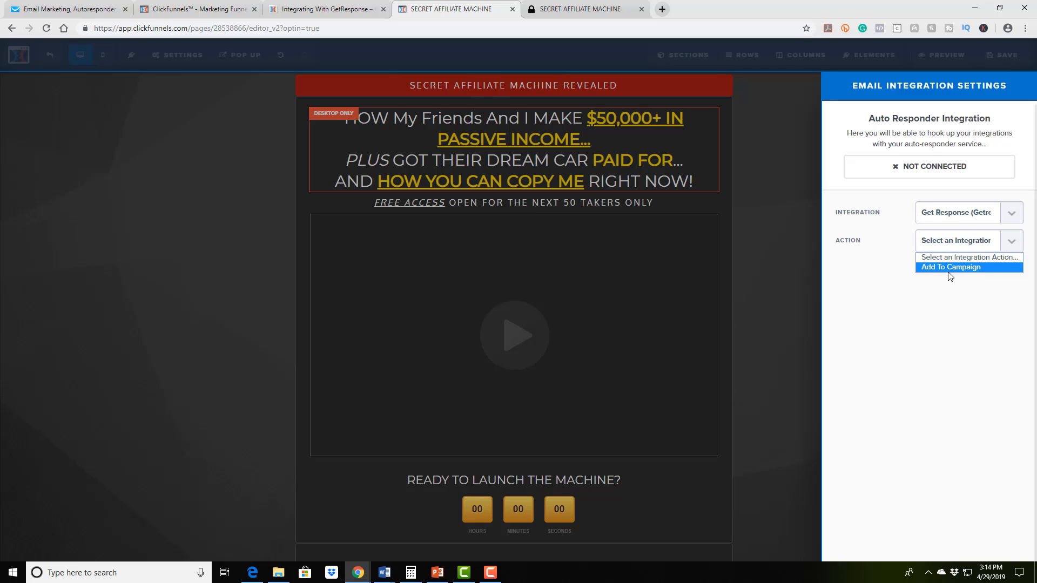
pyautogui.click(962, 269)
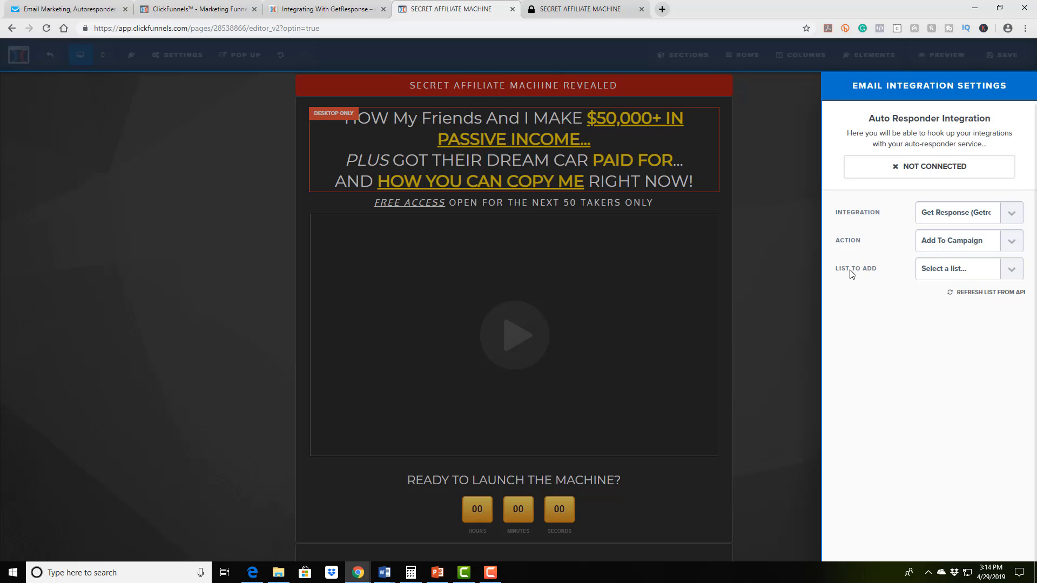
pyautogui.click(949, 274)
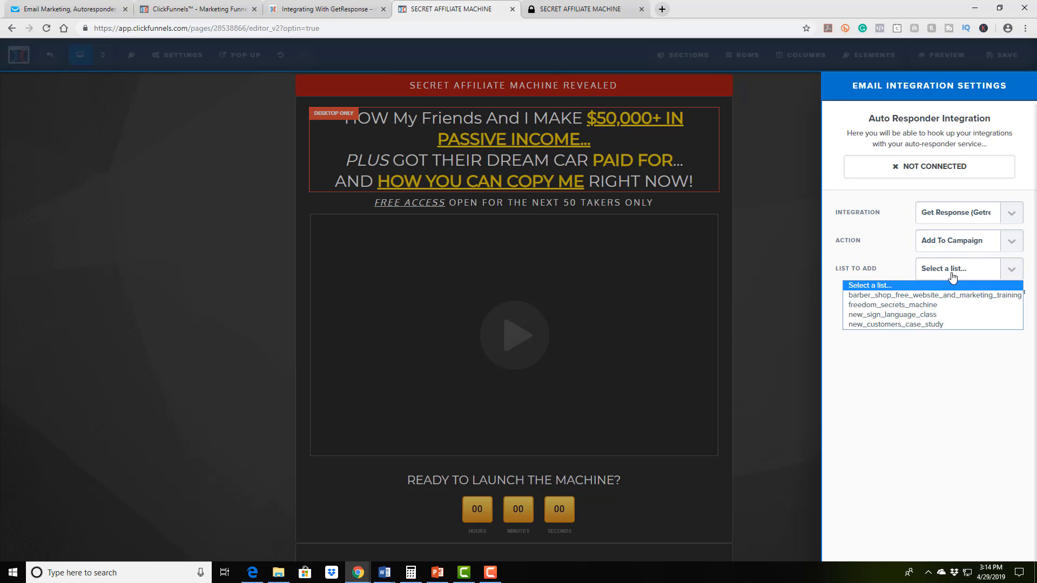
pyautogui.click(880, 306)
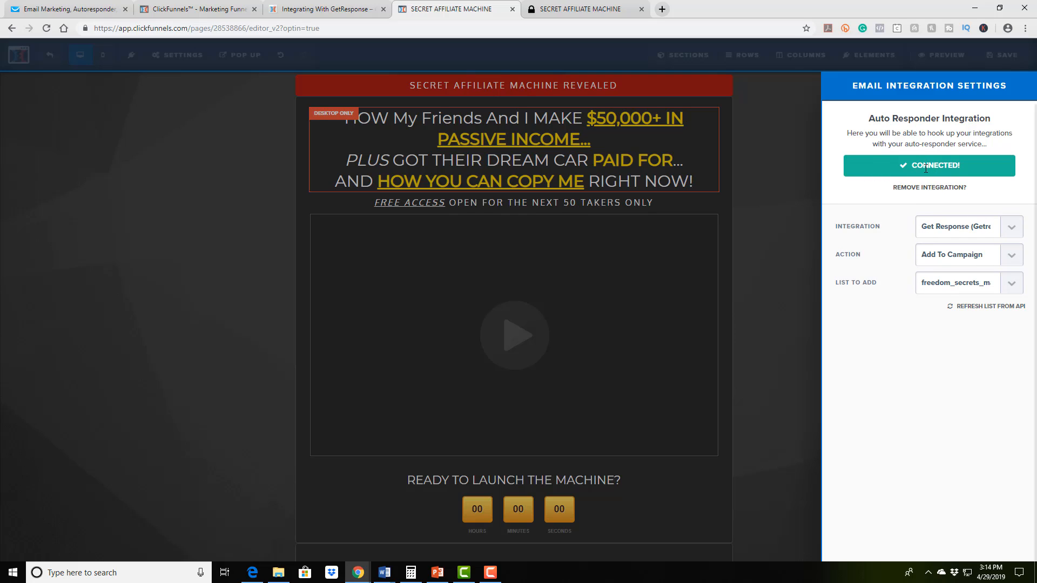
pyautogui.click(177, 249)
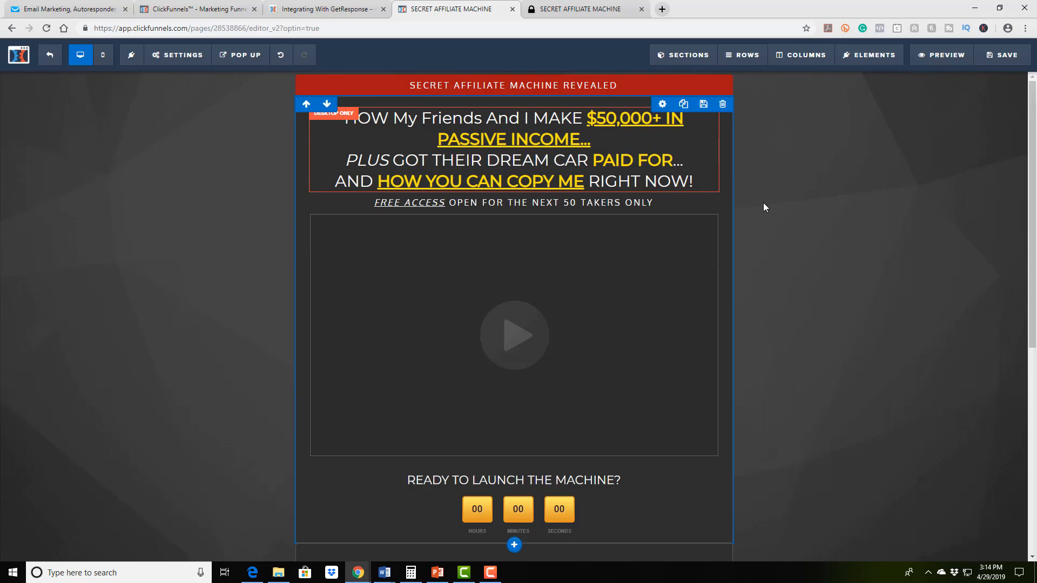
pyautogui.click(1004, 60)
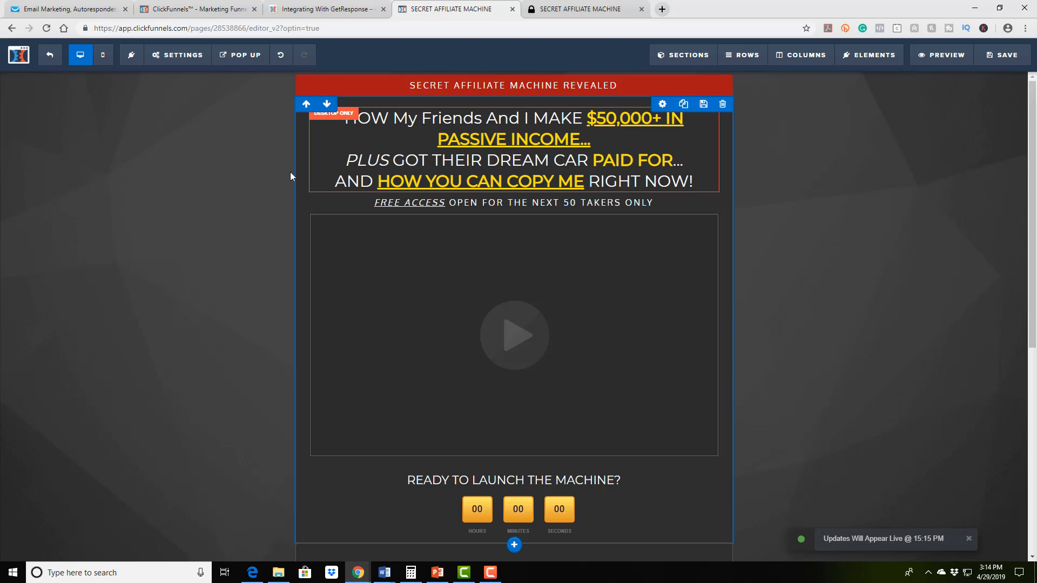
# Switch to Edge and look over the Email Marketing Sequence and Email Marketing Swipes #2 PDFs
pyautogui.click(93, 6)
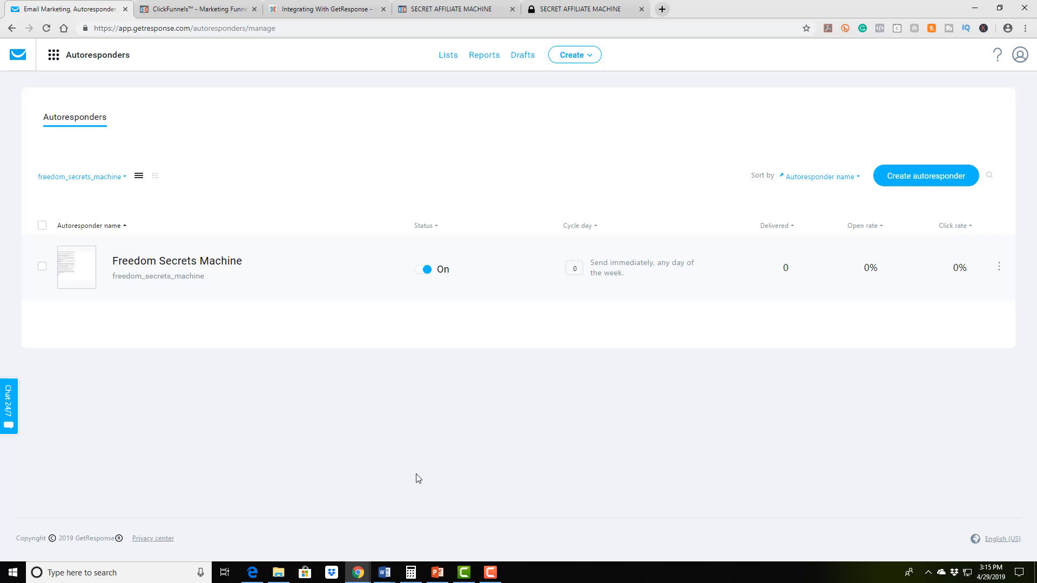
pyautogui.click(253, 573)
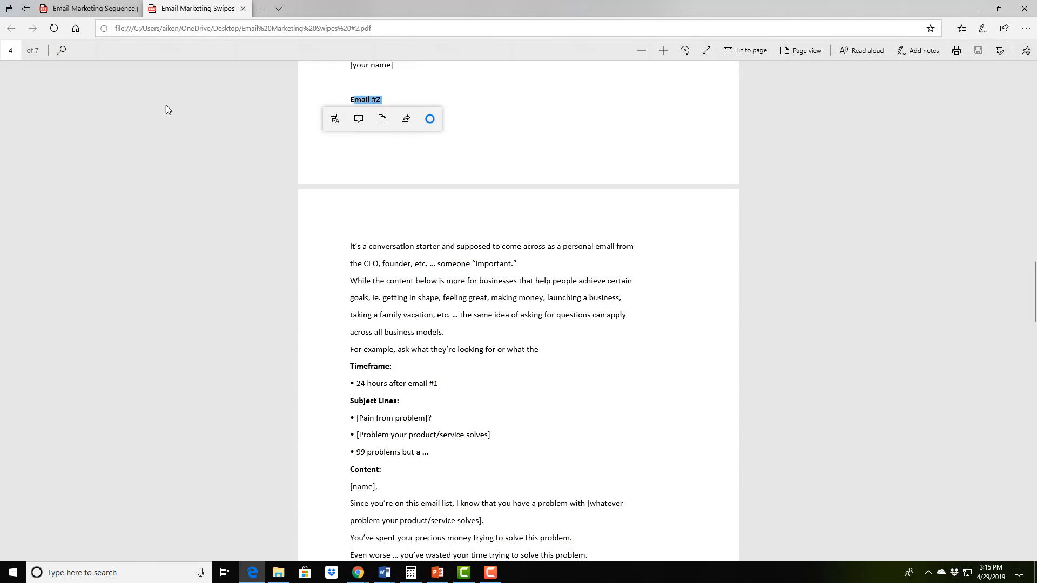
pyautogui.click(92, 8)
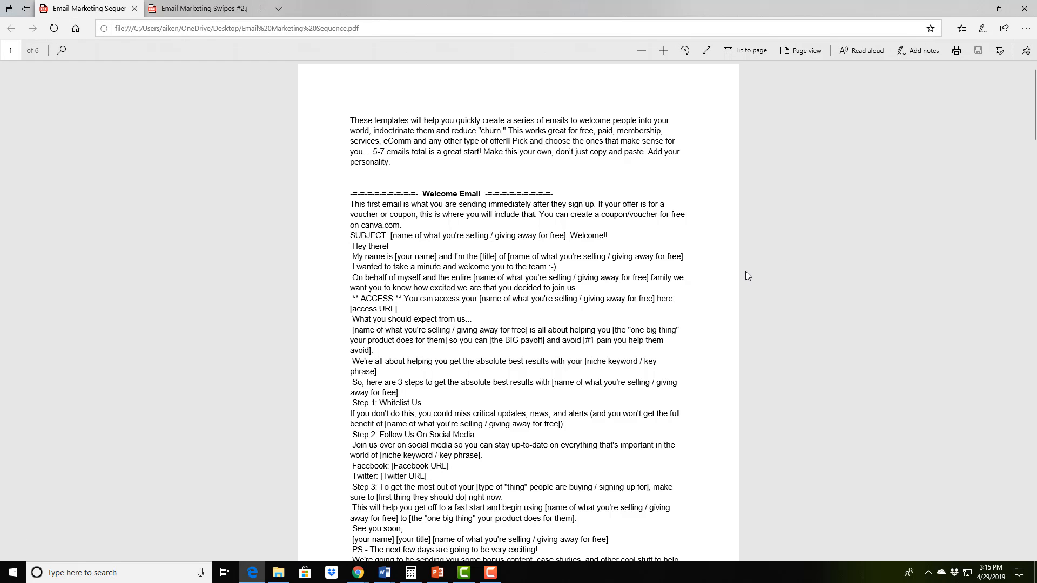
pyautogui.click(212, 10)
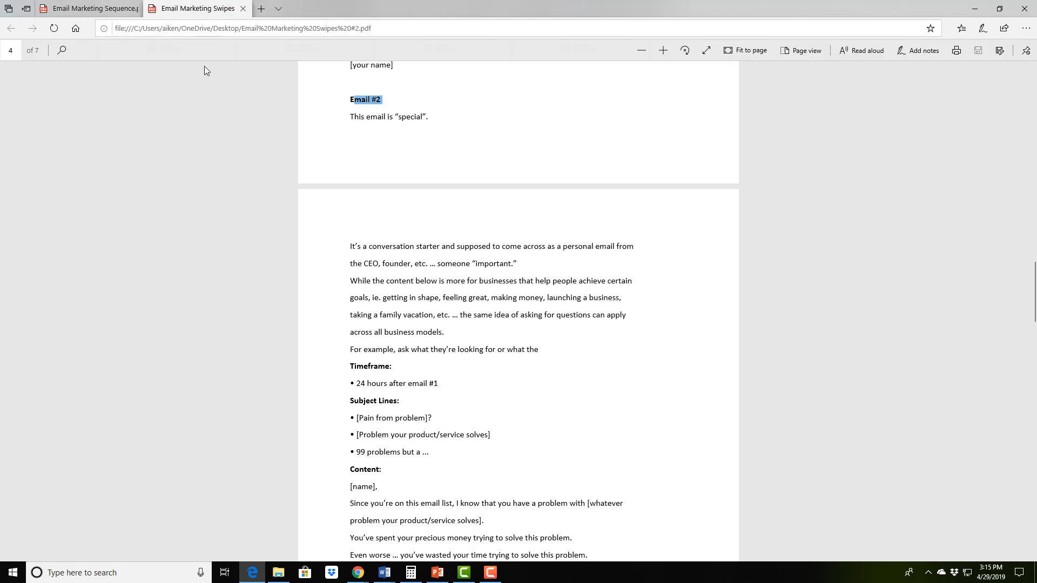
pyautogui.scroll(12, 510, 262)
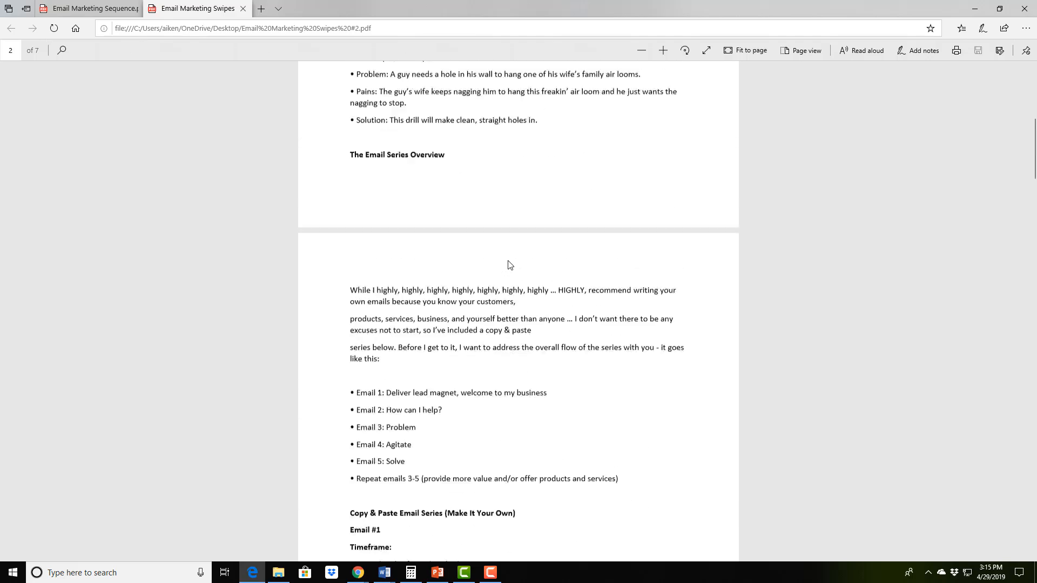
pyautogui.scroll(5, 510, 264)
pyautogui.click(104, 7)
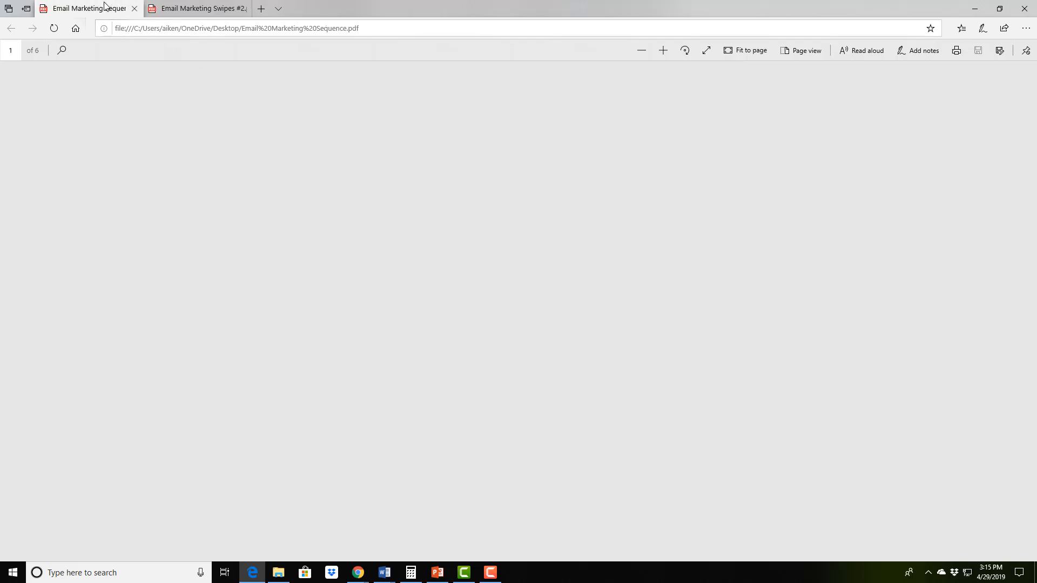
pyautogui.scroll(-4, 574, 264)
pyautogui.scroll(4, 573, 265)
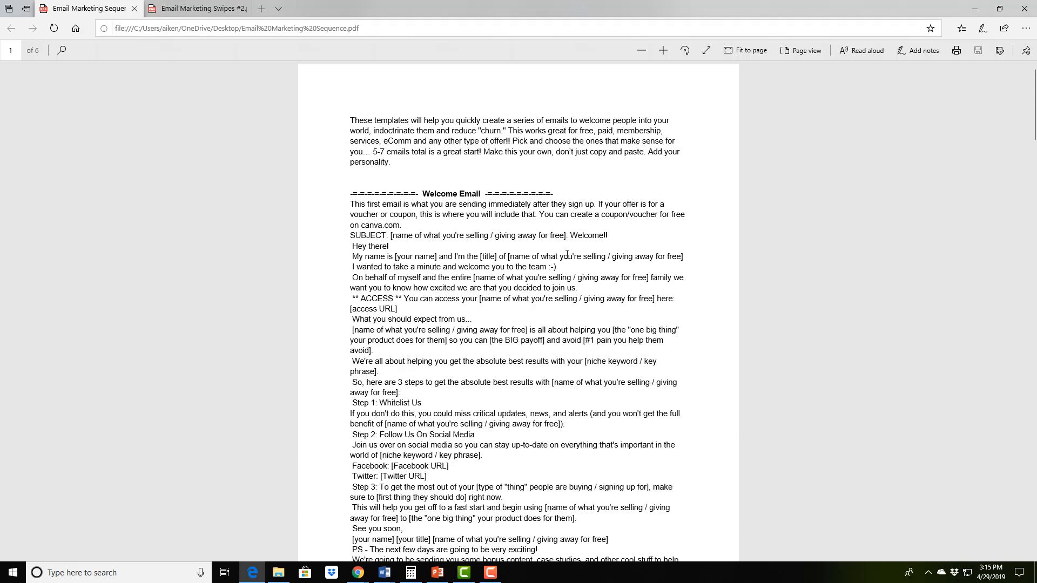
# Examine the Welcome Email template's opening text and its access URL placeholder in the Email Marketing Sequence PDF
pyautogui.moveTo(429, 205); pyautogui.dragTo(594, 374)
pyautogui.click(739, 351)
pyautogui.moveTo(403, 306); pyautogui.dragTo(350, 309)
pyautogui.click(501, 323)
# Examine the Facebook and Twitter URL placeholders in the Welcome Email's Follow Us On Social Media section
pyautogui.scroll(-4, 502, 323)
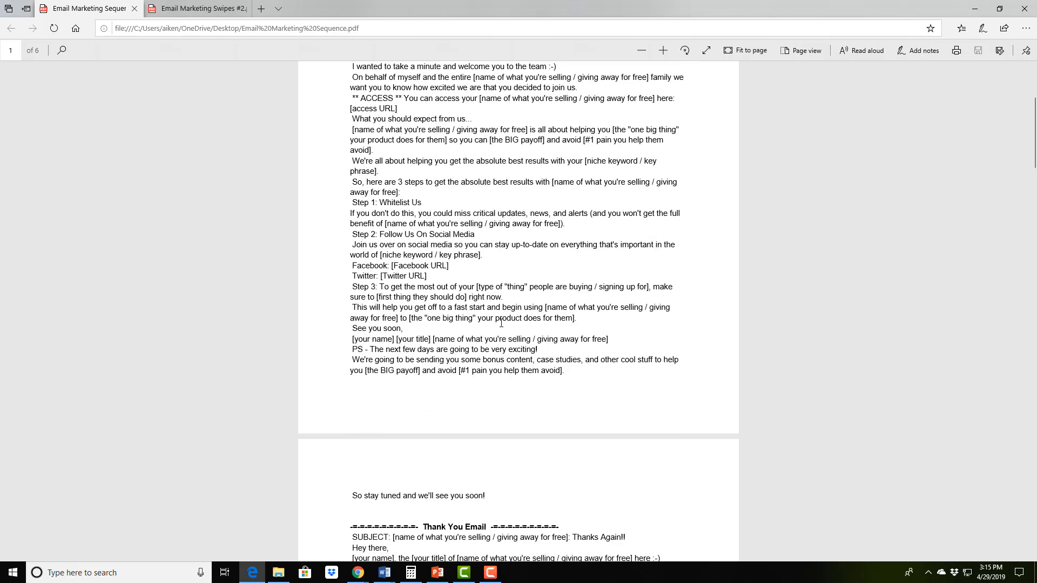
pyautogui.moveTo(451, 266); pyautogui.dragTo(392, 265)
pyautogui.click(452, 280)
pyautogui.click(383, 283)
pyautogui.doubleClick(373, 265)
pyautogui.moveTo(389, 264); pyautogui.dragTo(387, 266)
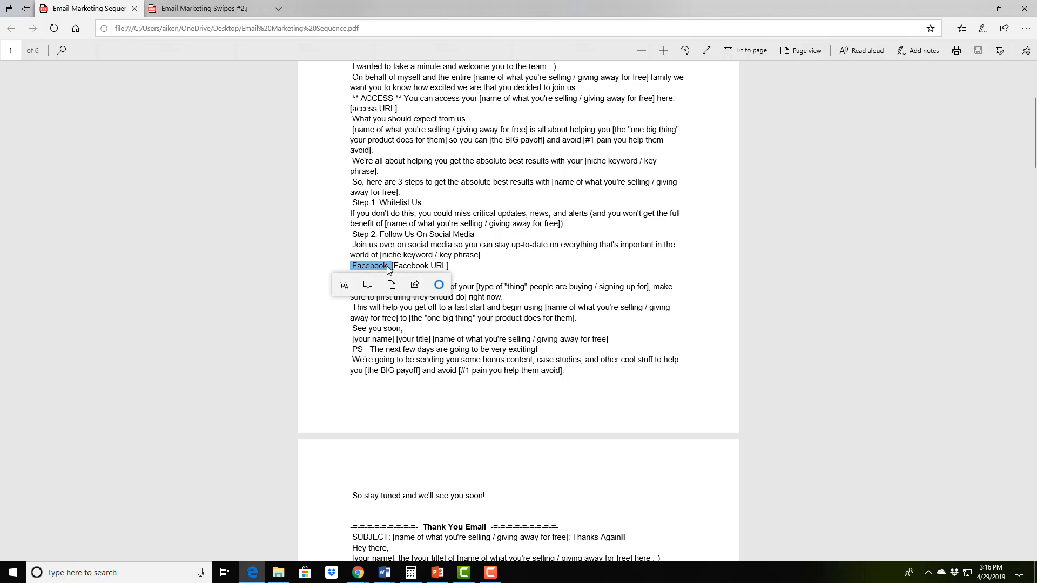
pyautogui.click(605, 237)
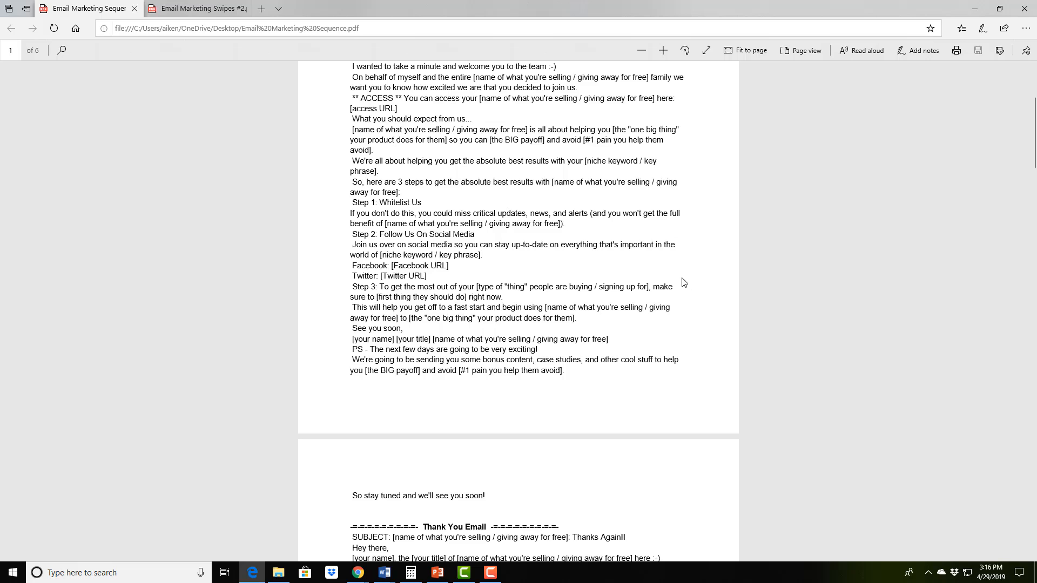
pyautogui.scroll(-3, 703, 289)
pyautogui.scroll(3, 697, 281)
pyautogui.doubleClick(364, 274)
pyautogui.click(557, 306)
# Look through the Welcome, Thank You, FAST Win, Let's Get Social and Cool Bonus templates in the Email Marketing Sequence PDF
pyautogui.scroll(5, 588, 306)
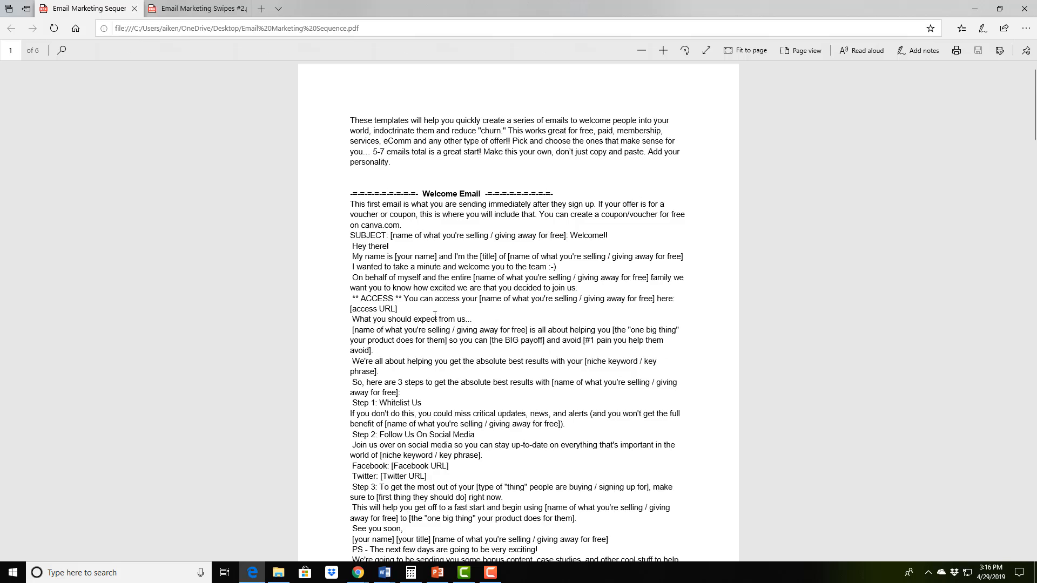
pyautogui.scroll(-4, 437, 319)
pyautogui.scroll(-4, 452, 328)
pyautogui.scroll(-5, 454, 330)
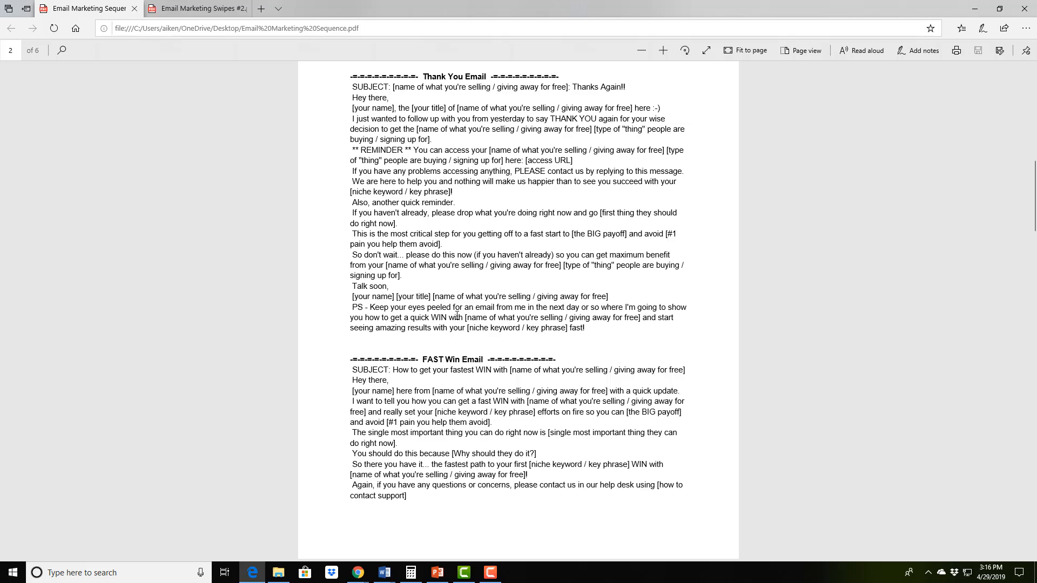
pyautogui.scroll(-10, 532, 294)
pyautogui.scroll(-12, 533, 308)
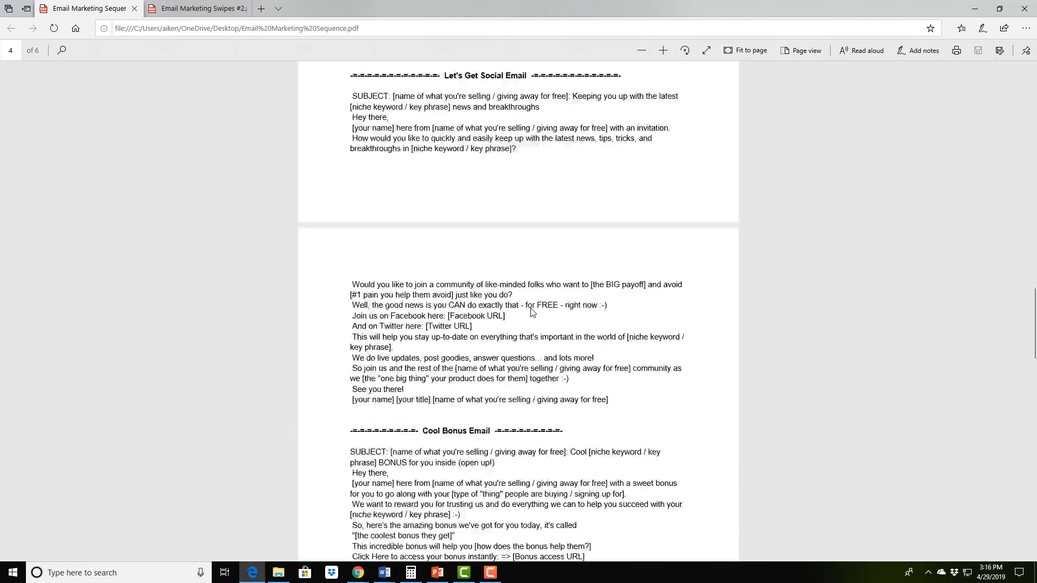
pyautogui.scroll(15, 537, 314)
pyautogui.scroll(20, 537, 314)
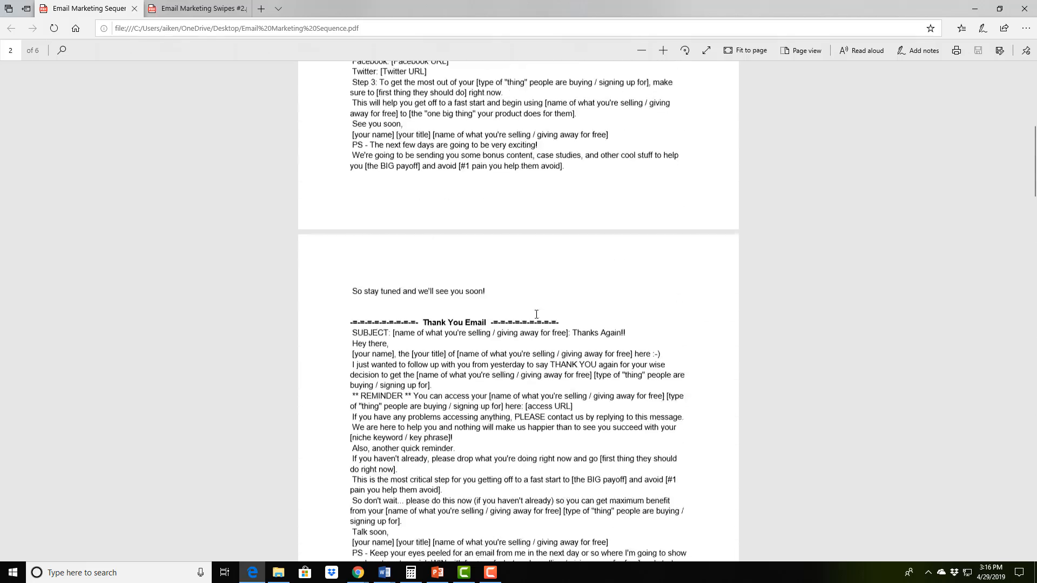
# Open the Email Marketing Swipes #2 PDF and examine its email series overview and the Email #1 and Email #2 templates
pyautogui.click(216, 8)
pyautogui.scroll(-5, 691, 413)
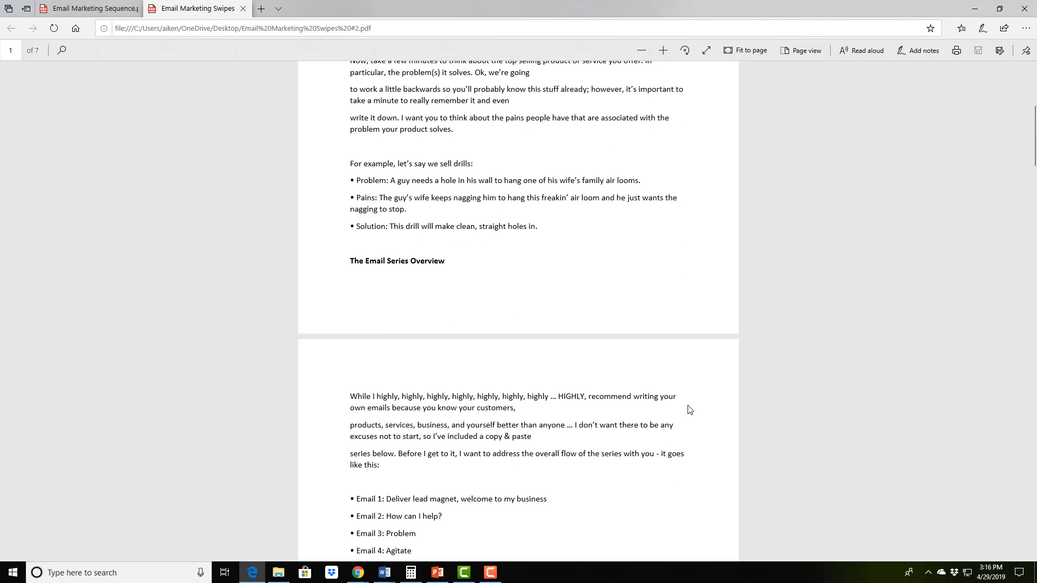
pyautogui.scroll(-3, 690, 410)
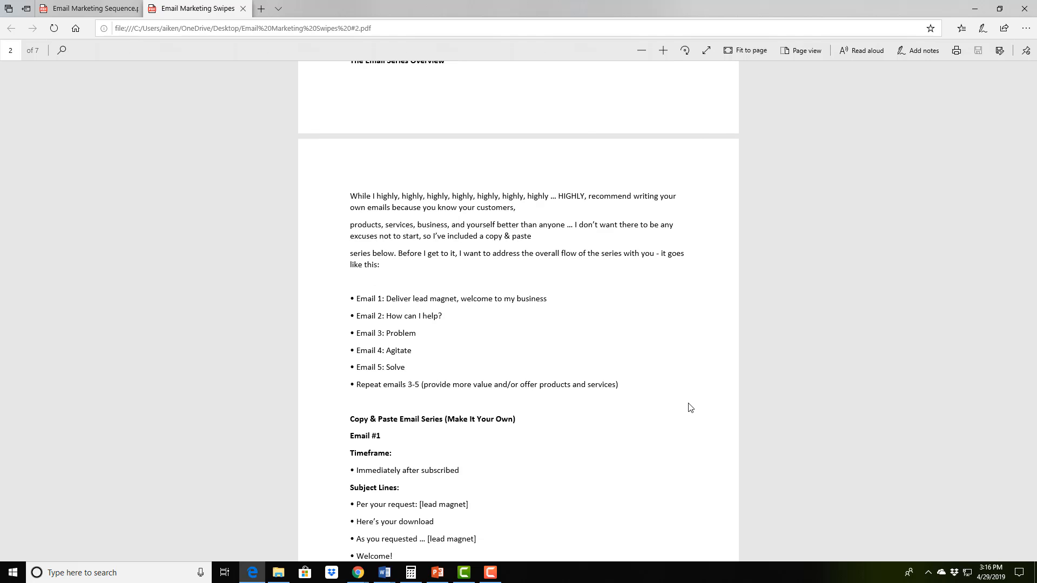
pyautogui.scroll(-12, 690, 408)
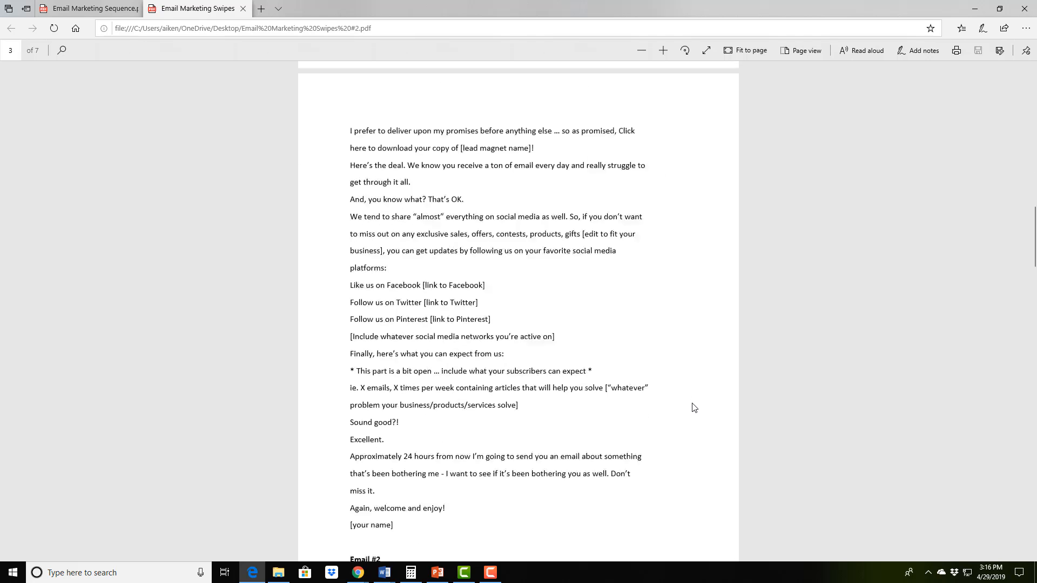
pyautogui.scroll(-4, 695, 407)
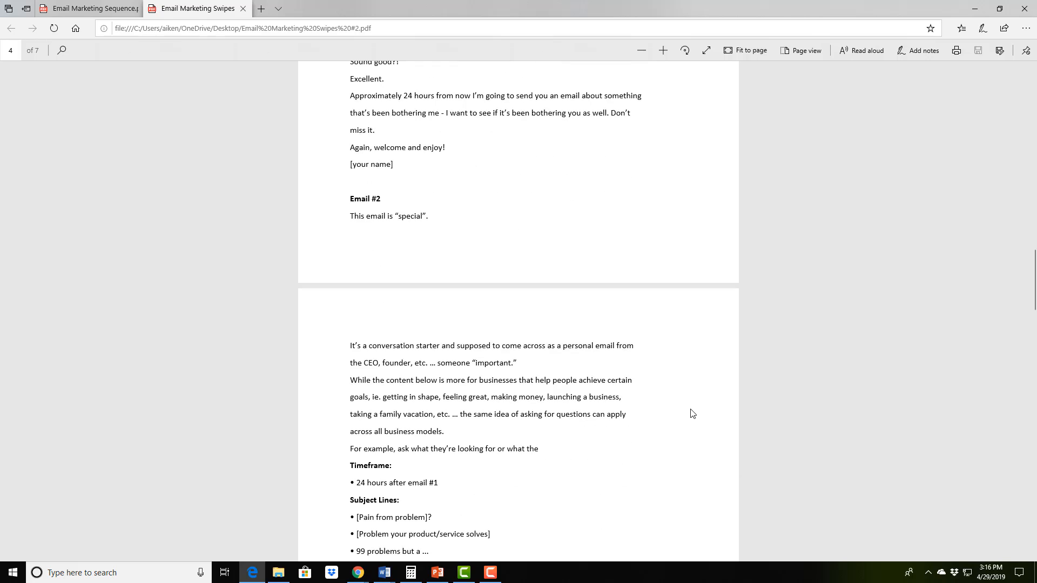
pyautogui.scroll(6, 696, 407)
pyautogui.scroll(20, 695, 420)
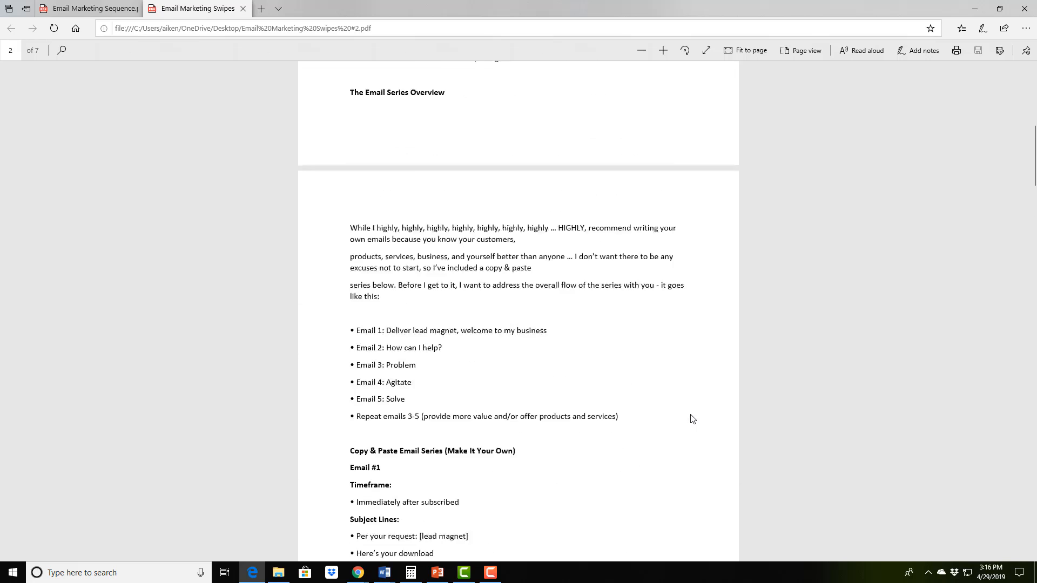